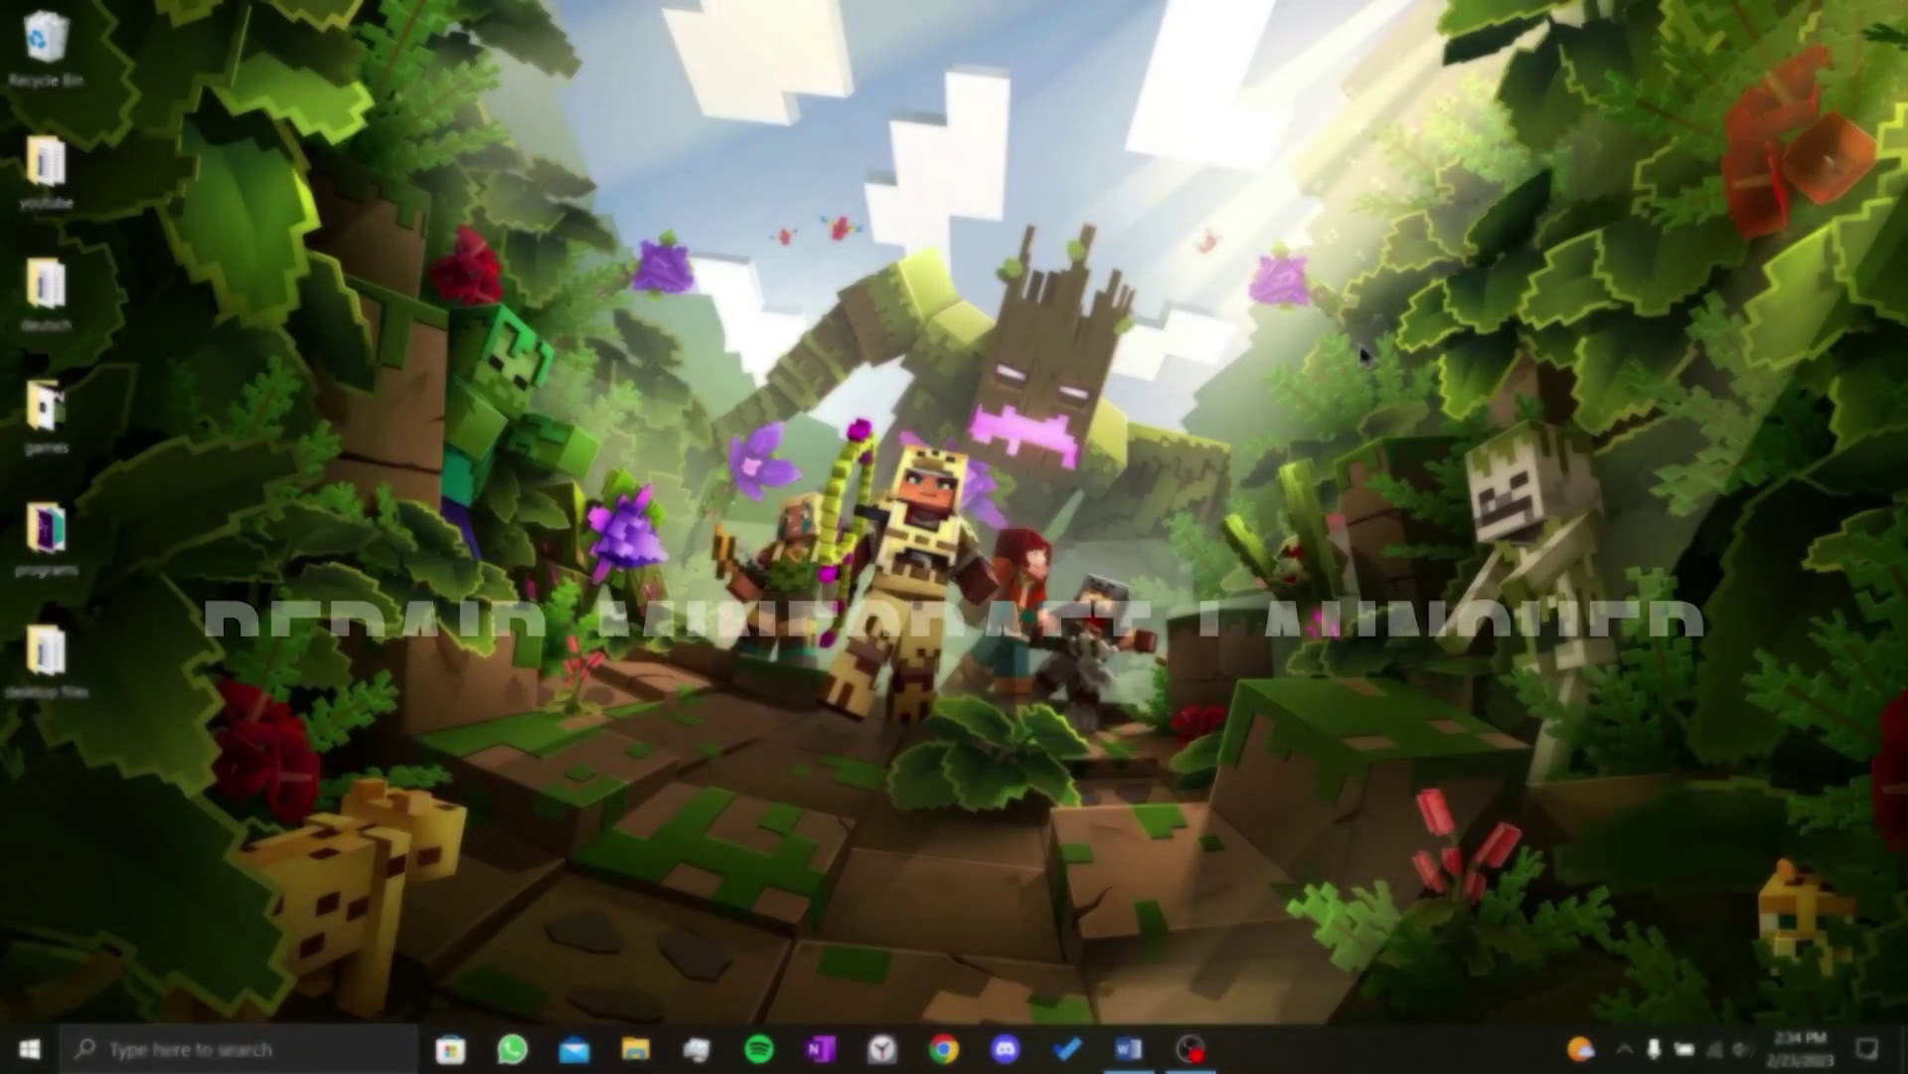
Find Minecraft Launcher through the Windows search and open its app settings
{"action": "key", "text": "super+s"}
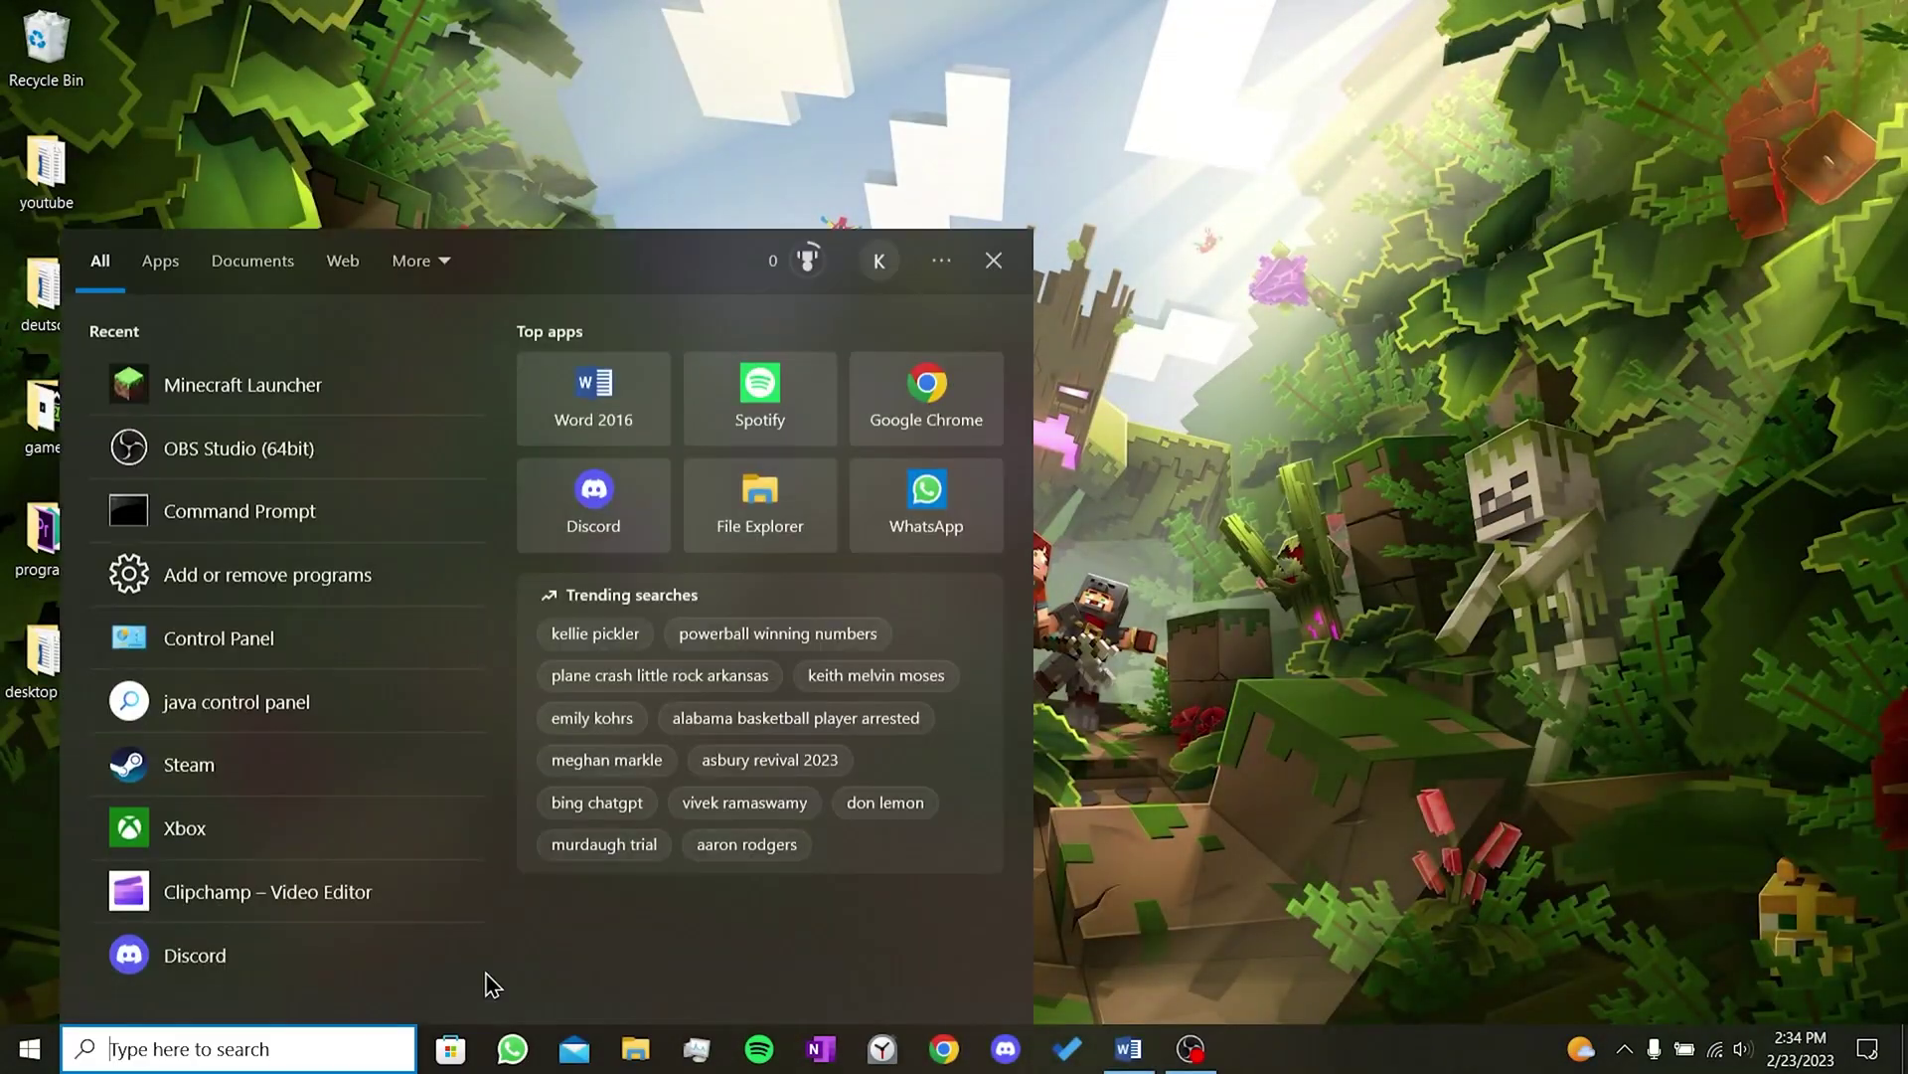
{"action": "type", "text": "m"}
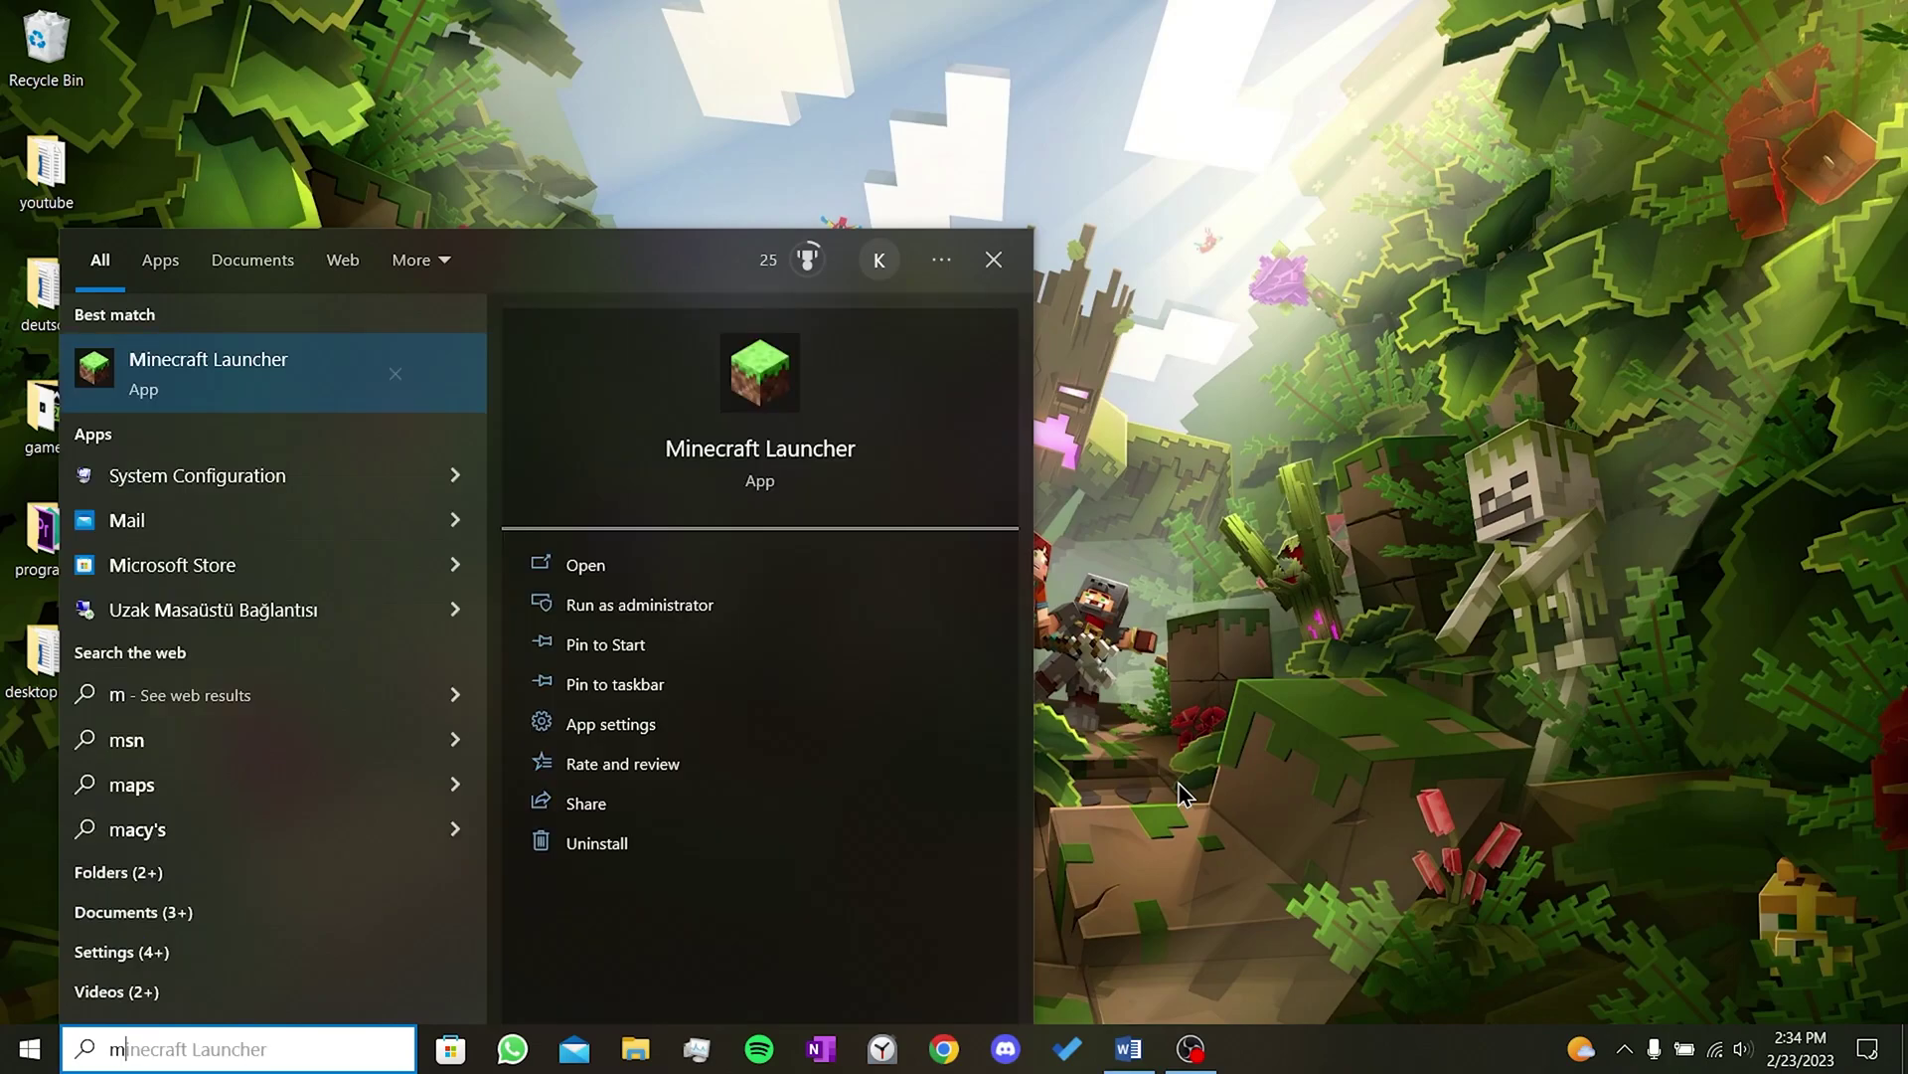
{"action": "type", "text": "inecraft"}
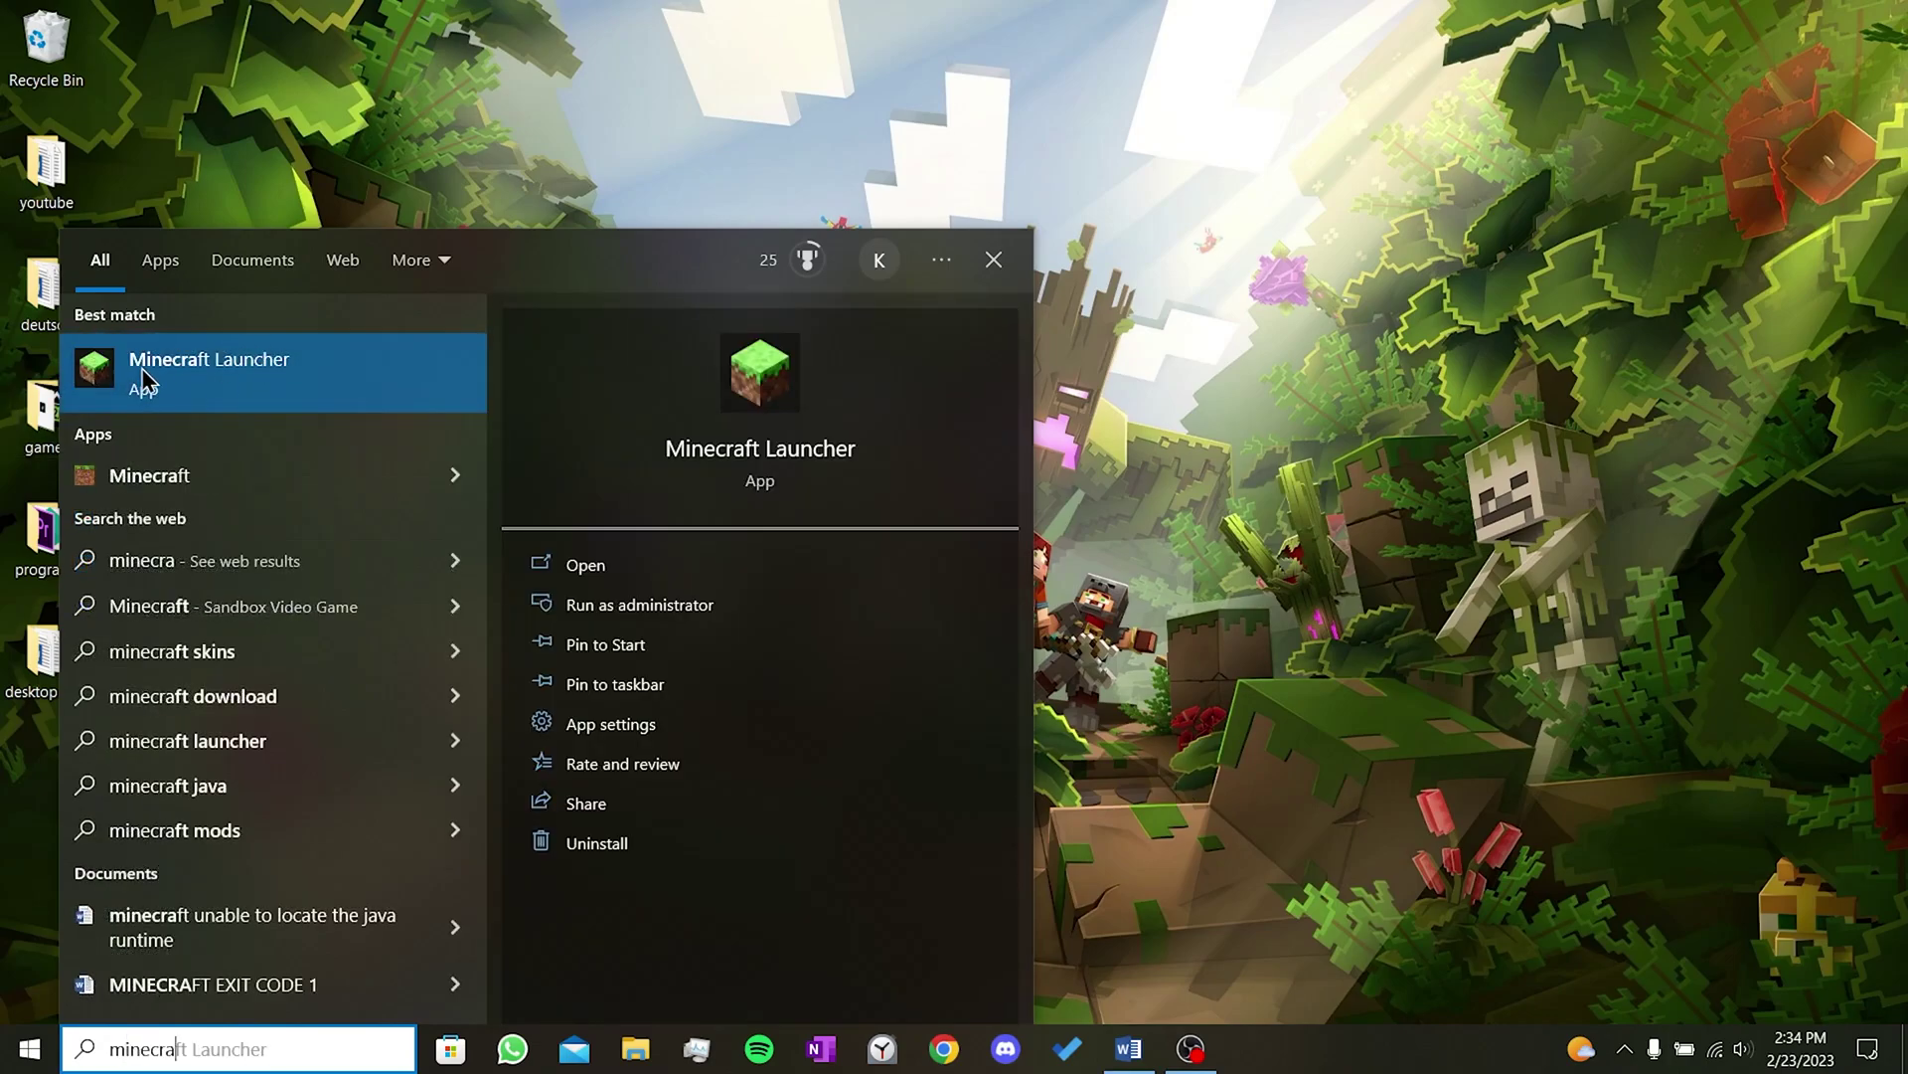
{"action": "right_click", "coordinate": [171, 376]}
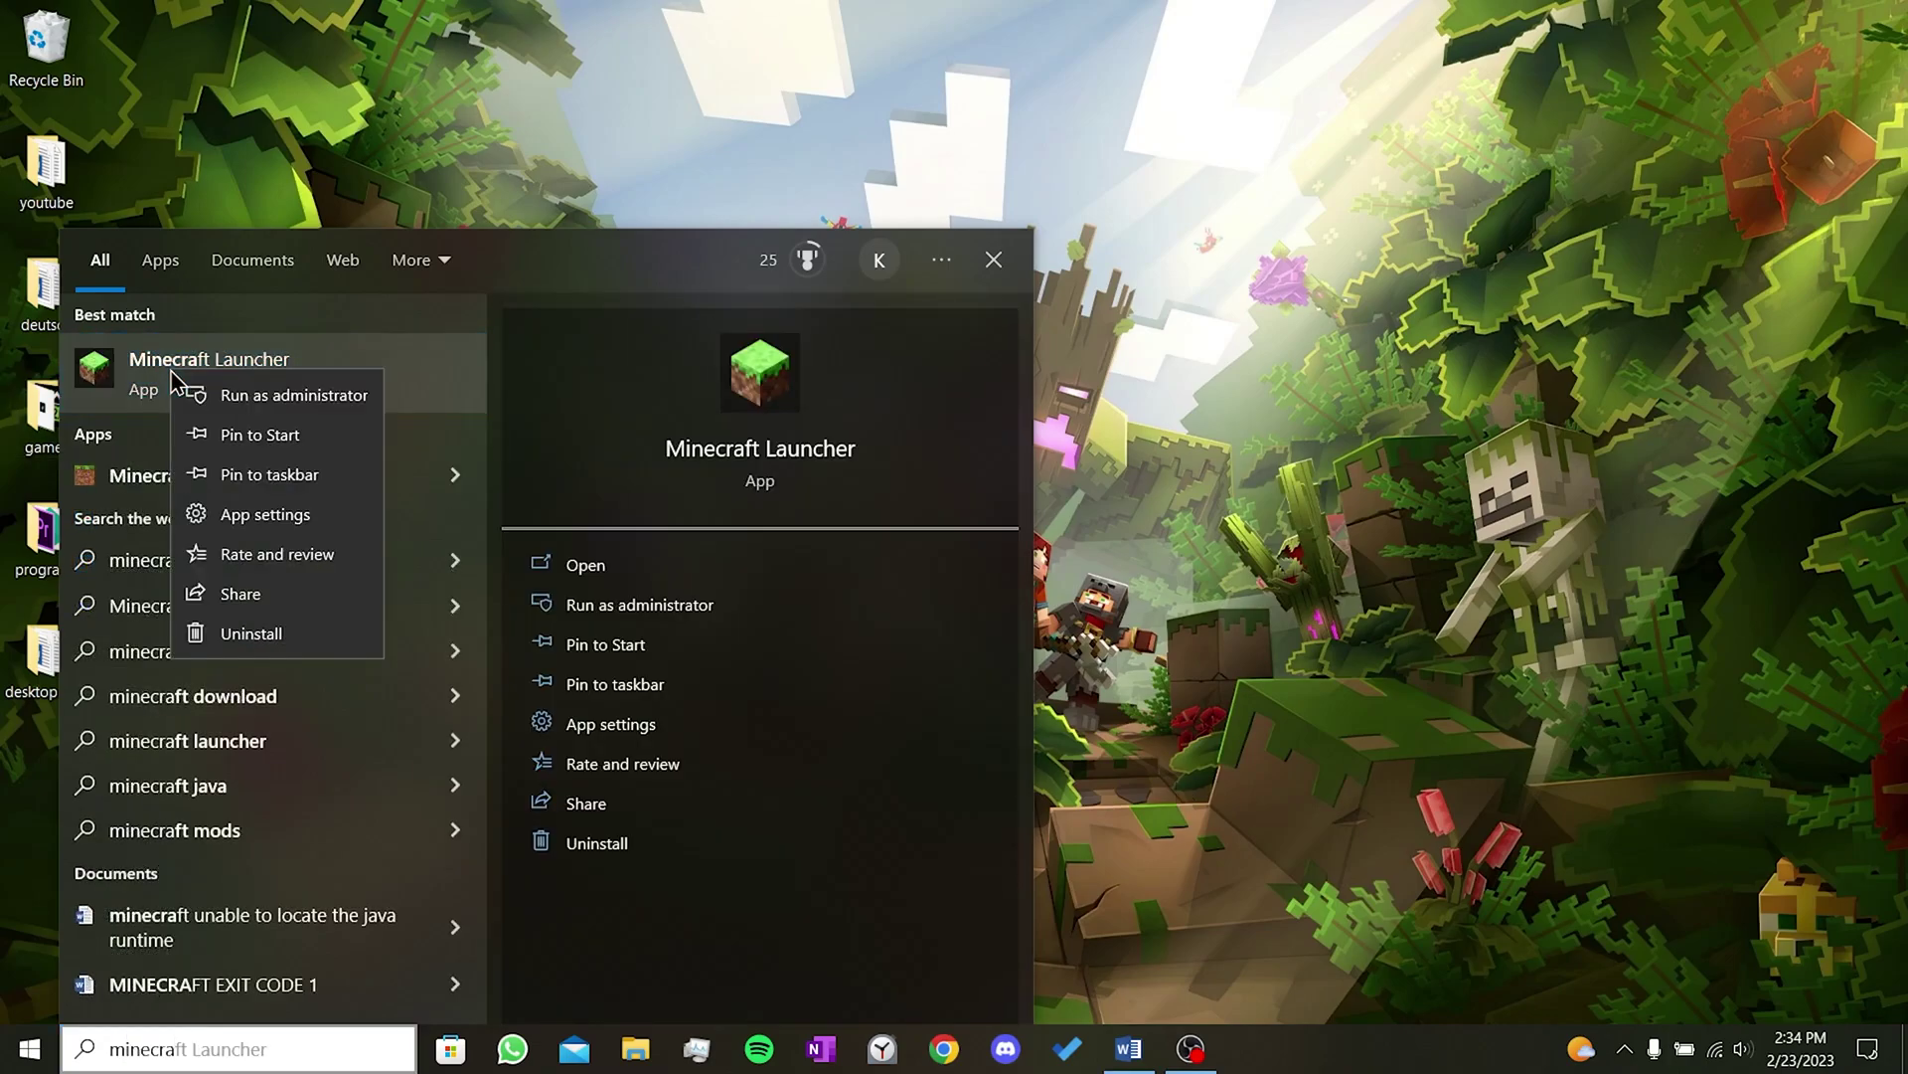
{"action": "left_click", "coordinate": [211, 516]}
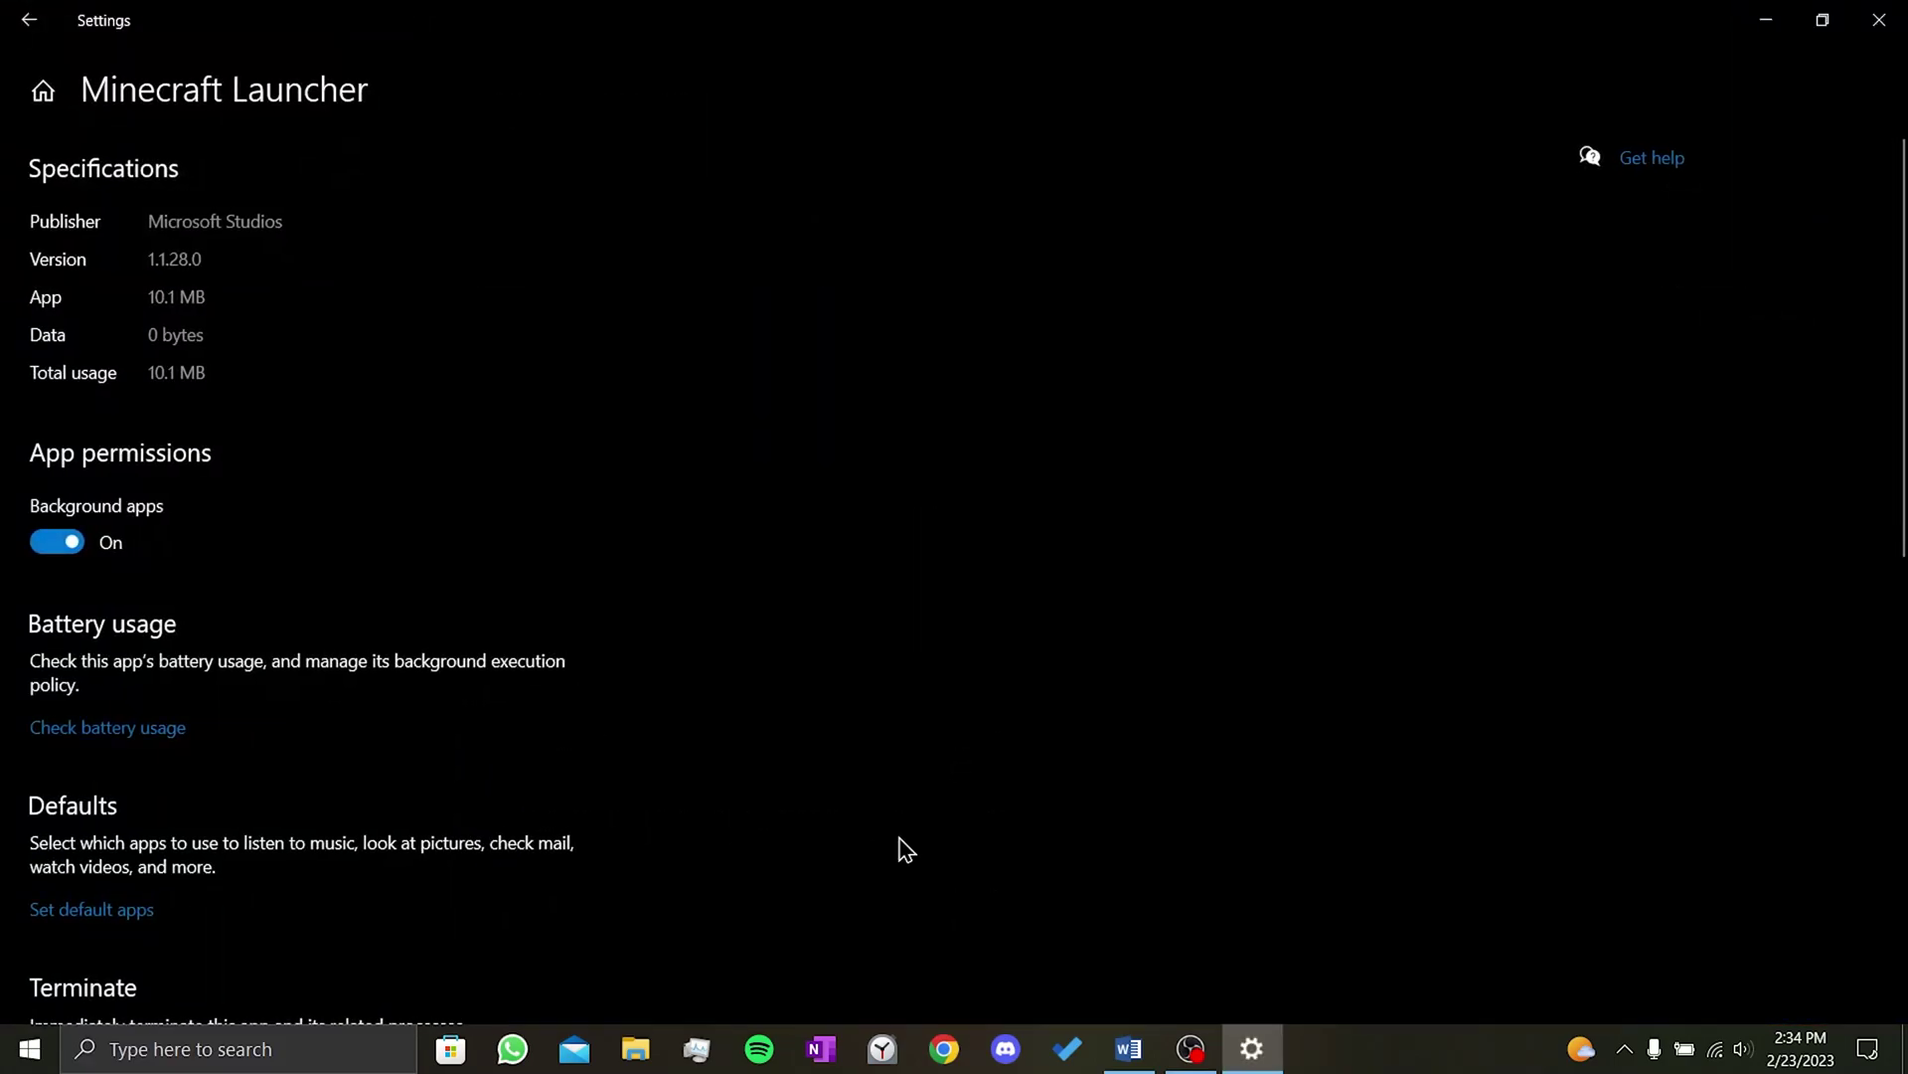
Repair the Minecraft Launcher app while keeping its data
{"action": "scroll", "coordinate": [417, 512], "scroll_direction": "down", "scroll_amount": 2}
{"action": "scroll", "coordinate": [418, 511], "scroll_direction": "down", "scroll_amount": 5}
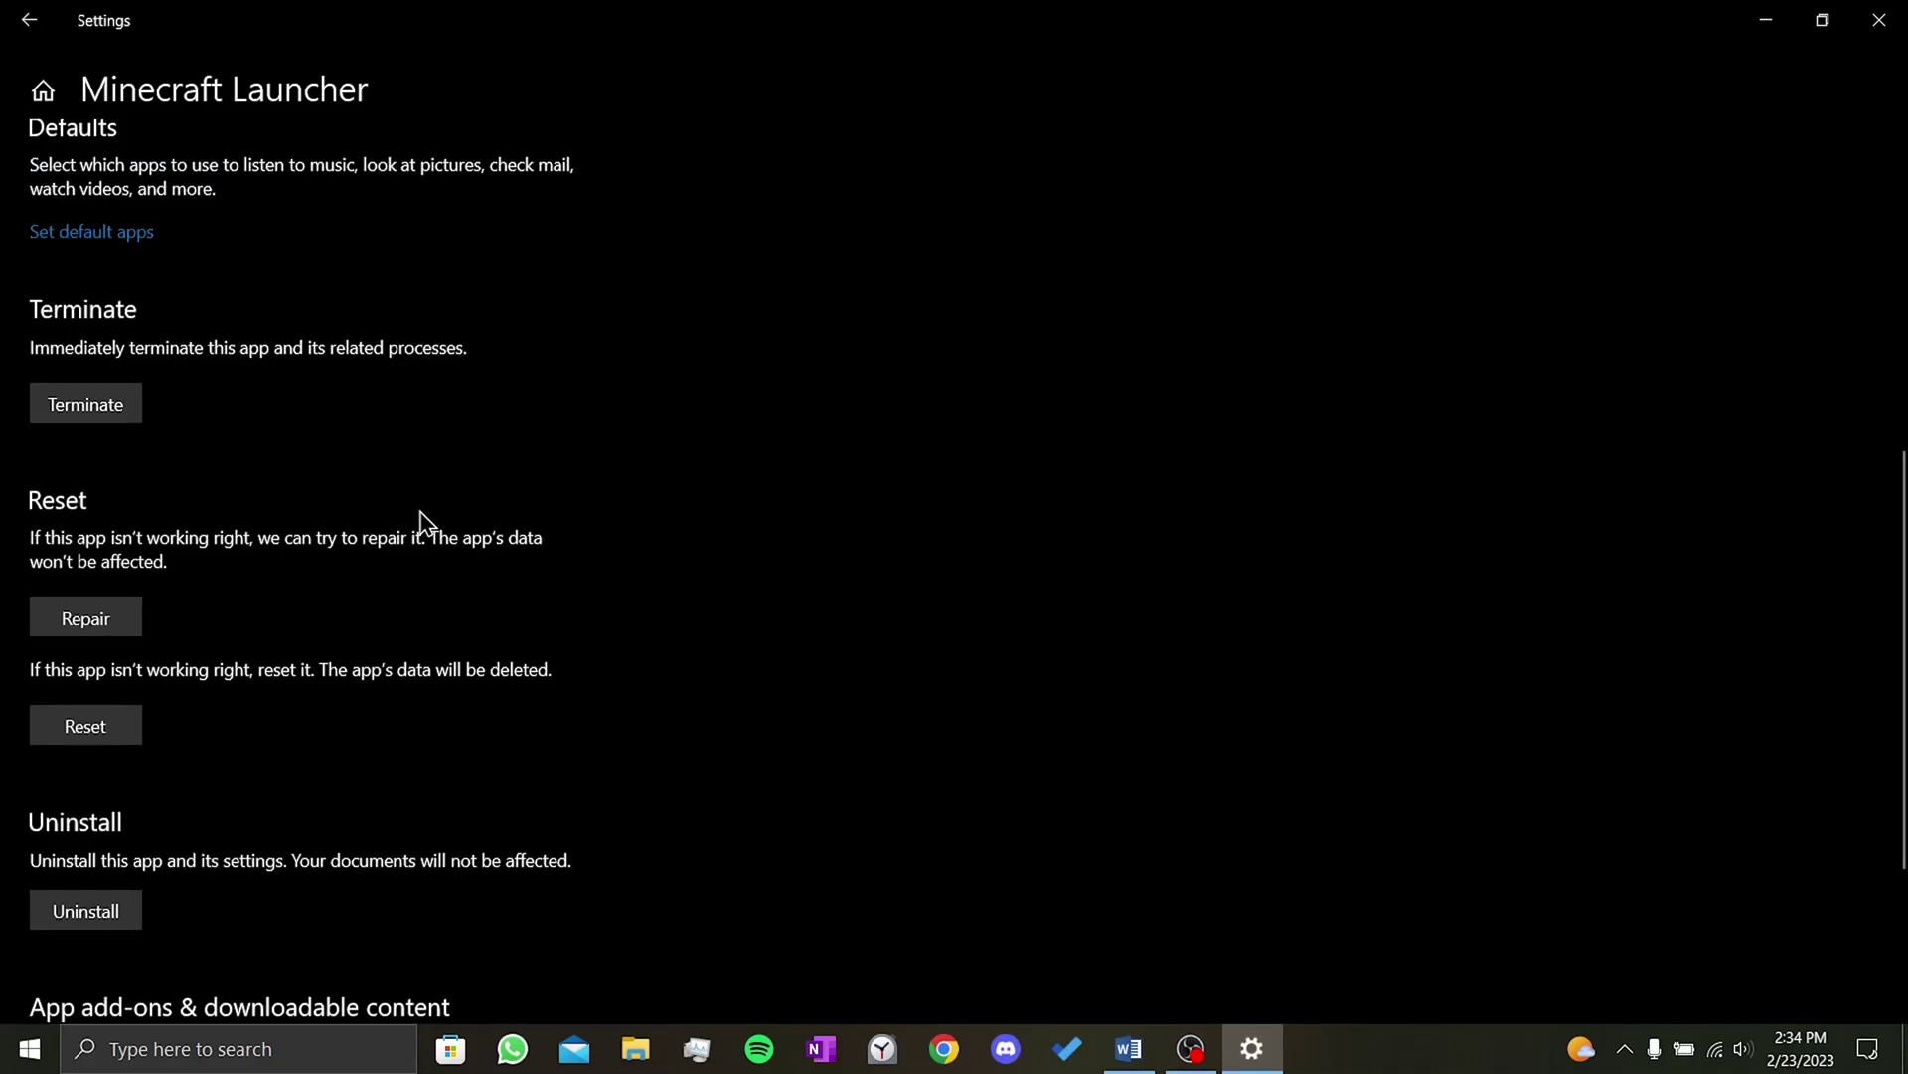
{"action": "left_click", "coordinate": [86, 618]}
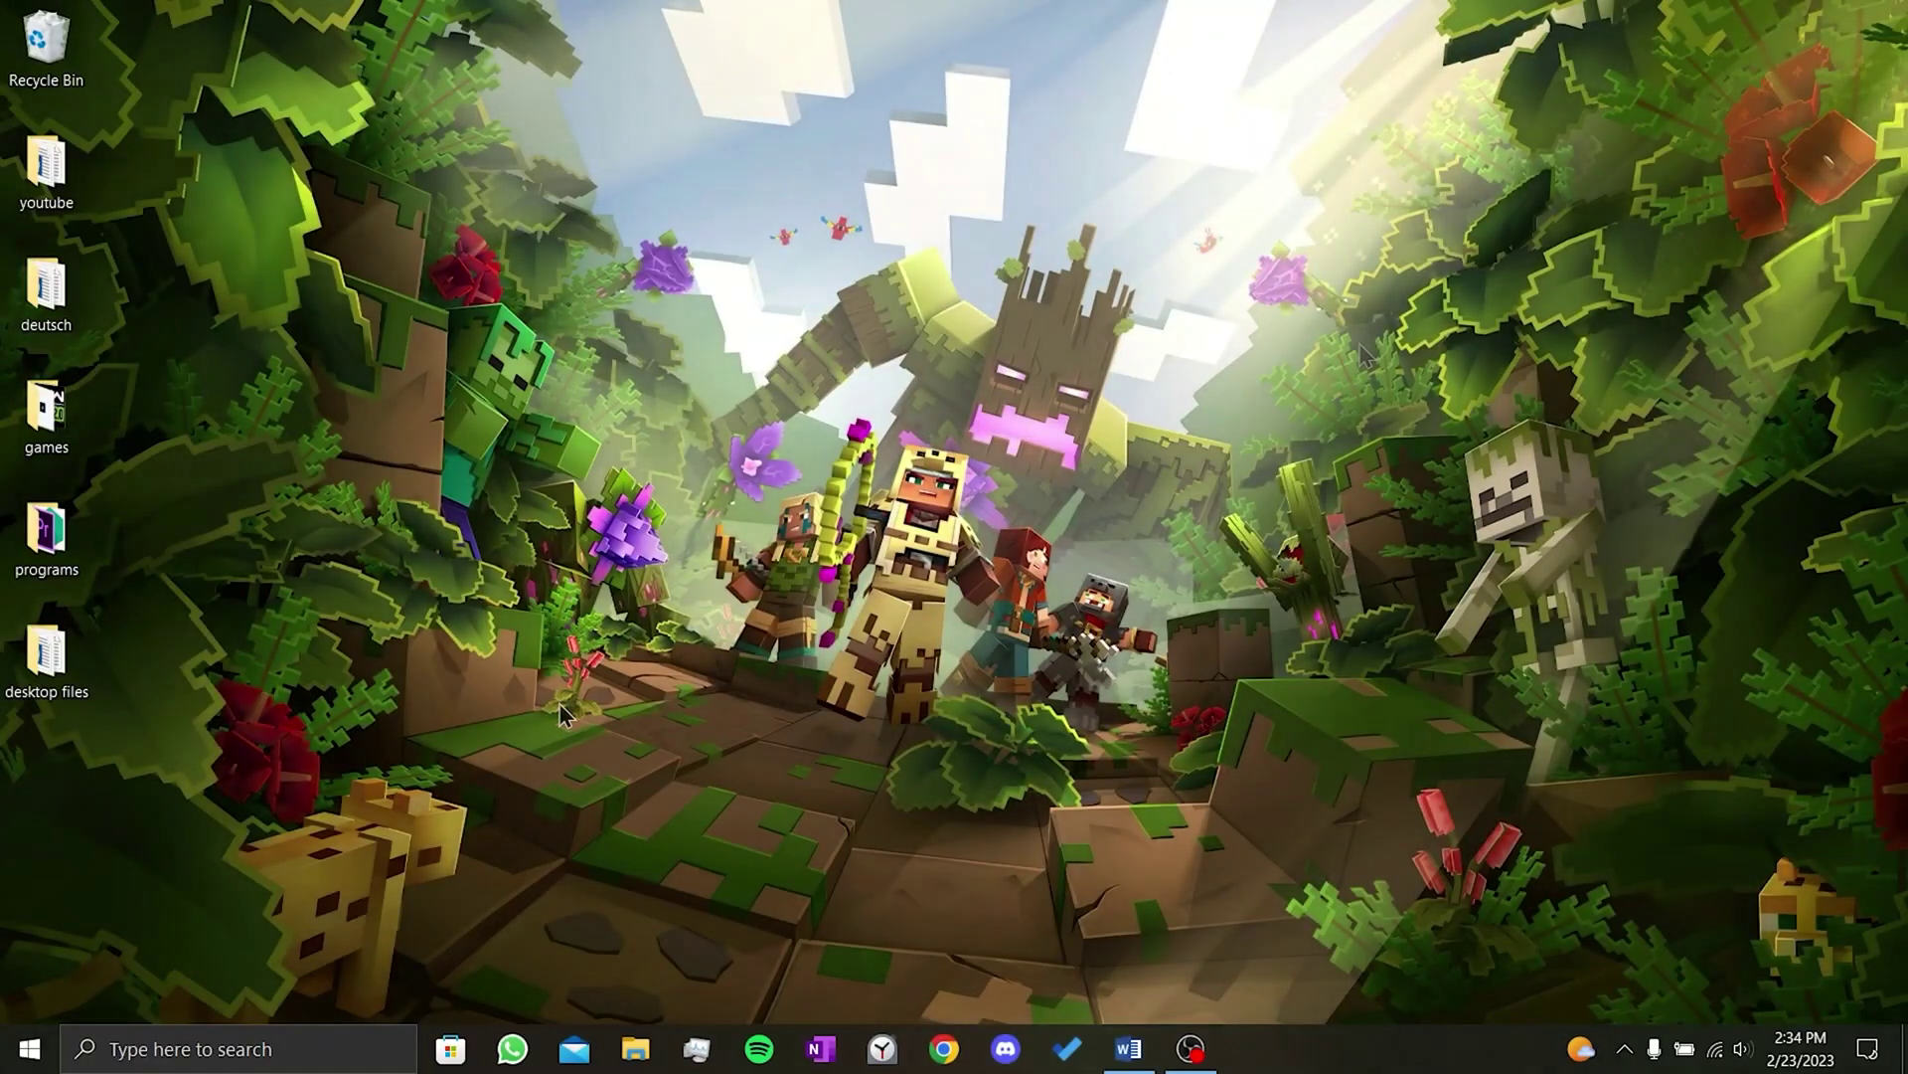
Open the Java (32-bit) settings from the Programs category of the Windows Control Panel
{"action": "left_click", "coordinate": [334, 1050]}
{"action": "type", "text": "control"}
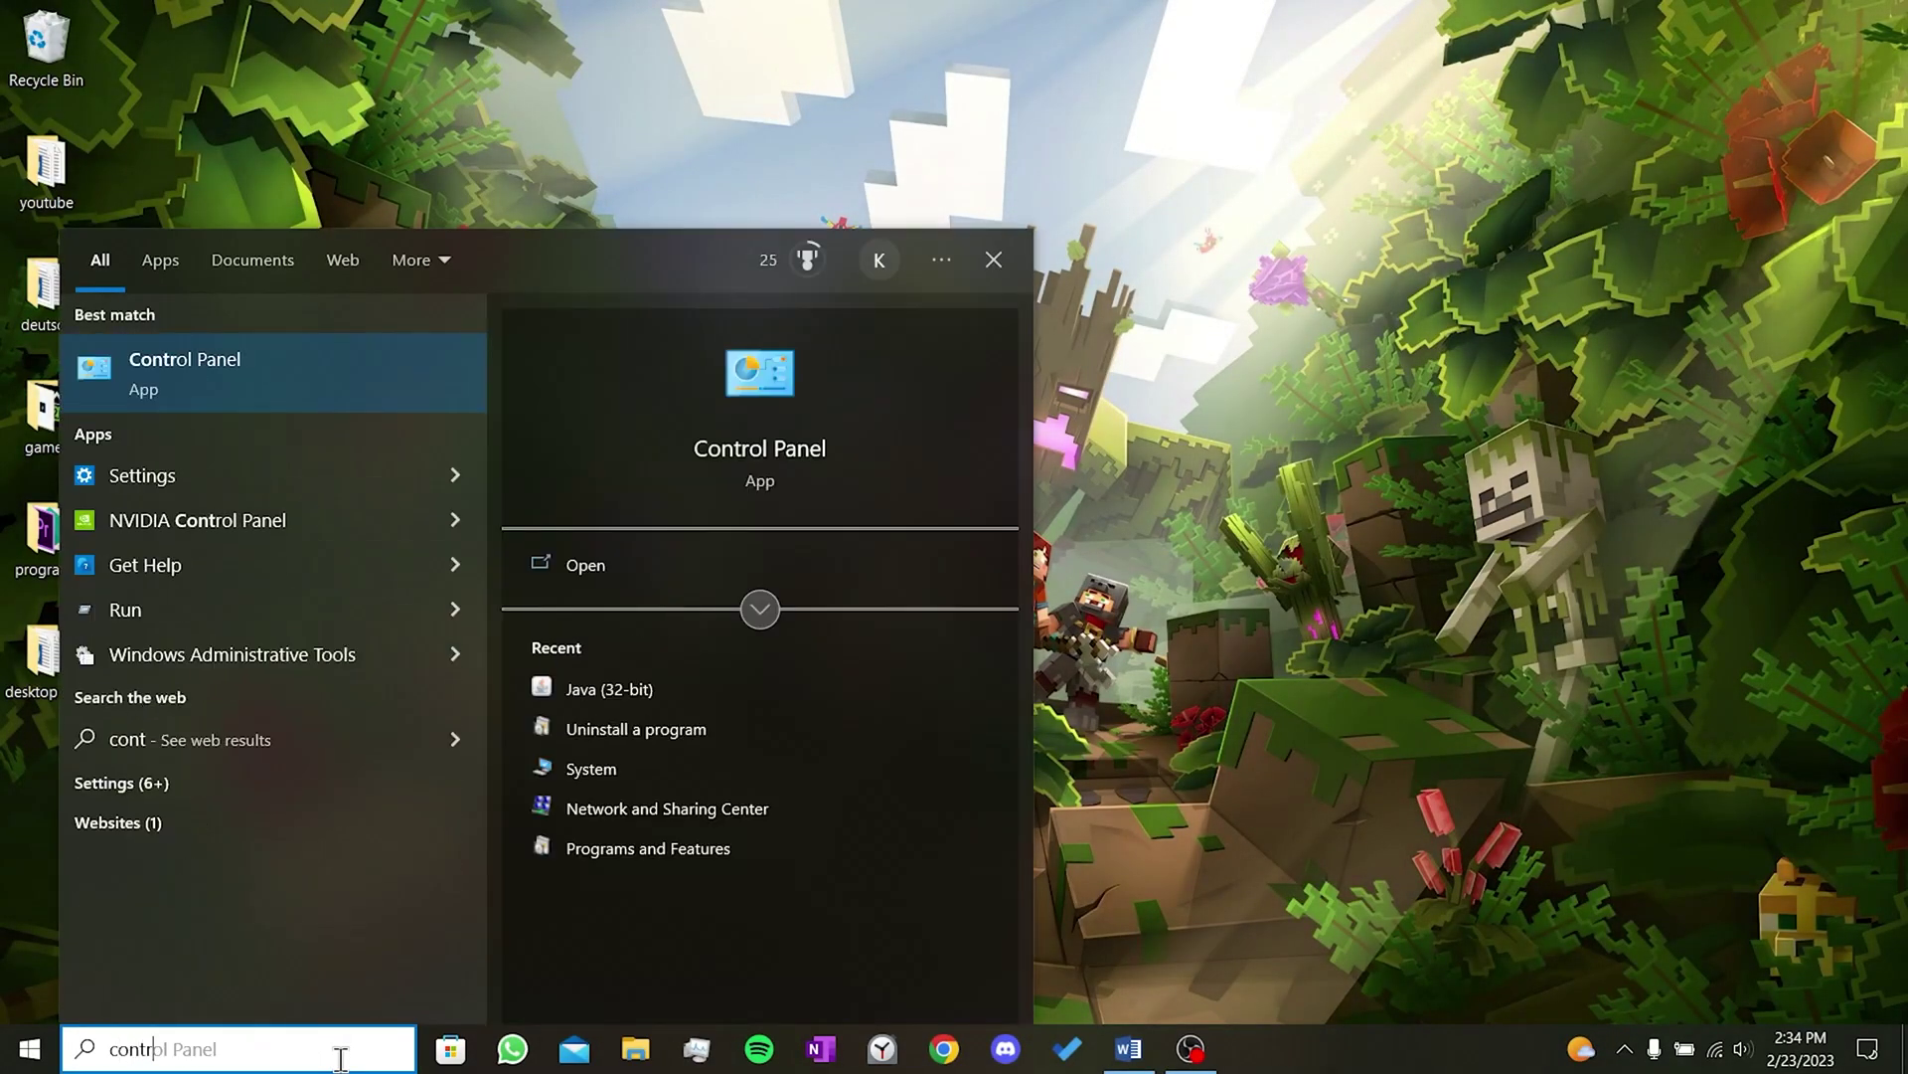
{"action": "left_click", "coordinate": [139, 383]}
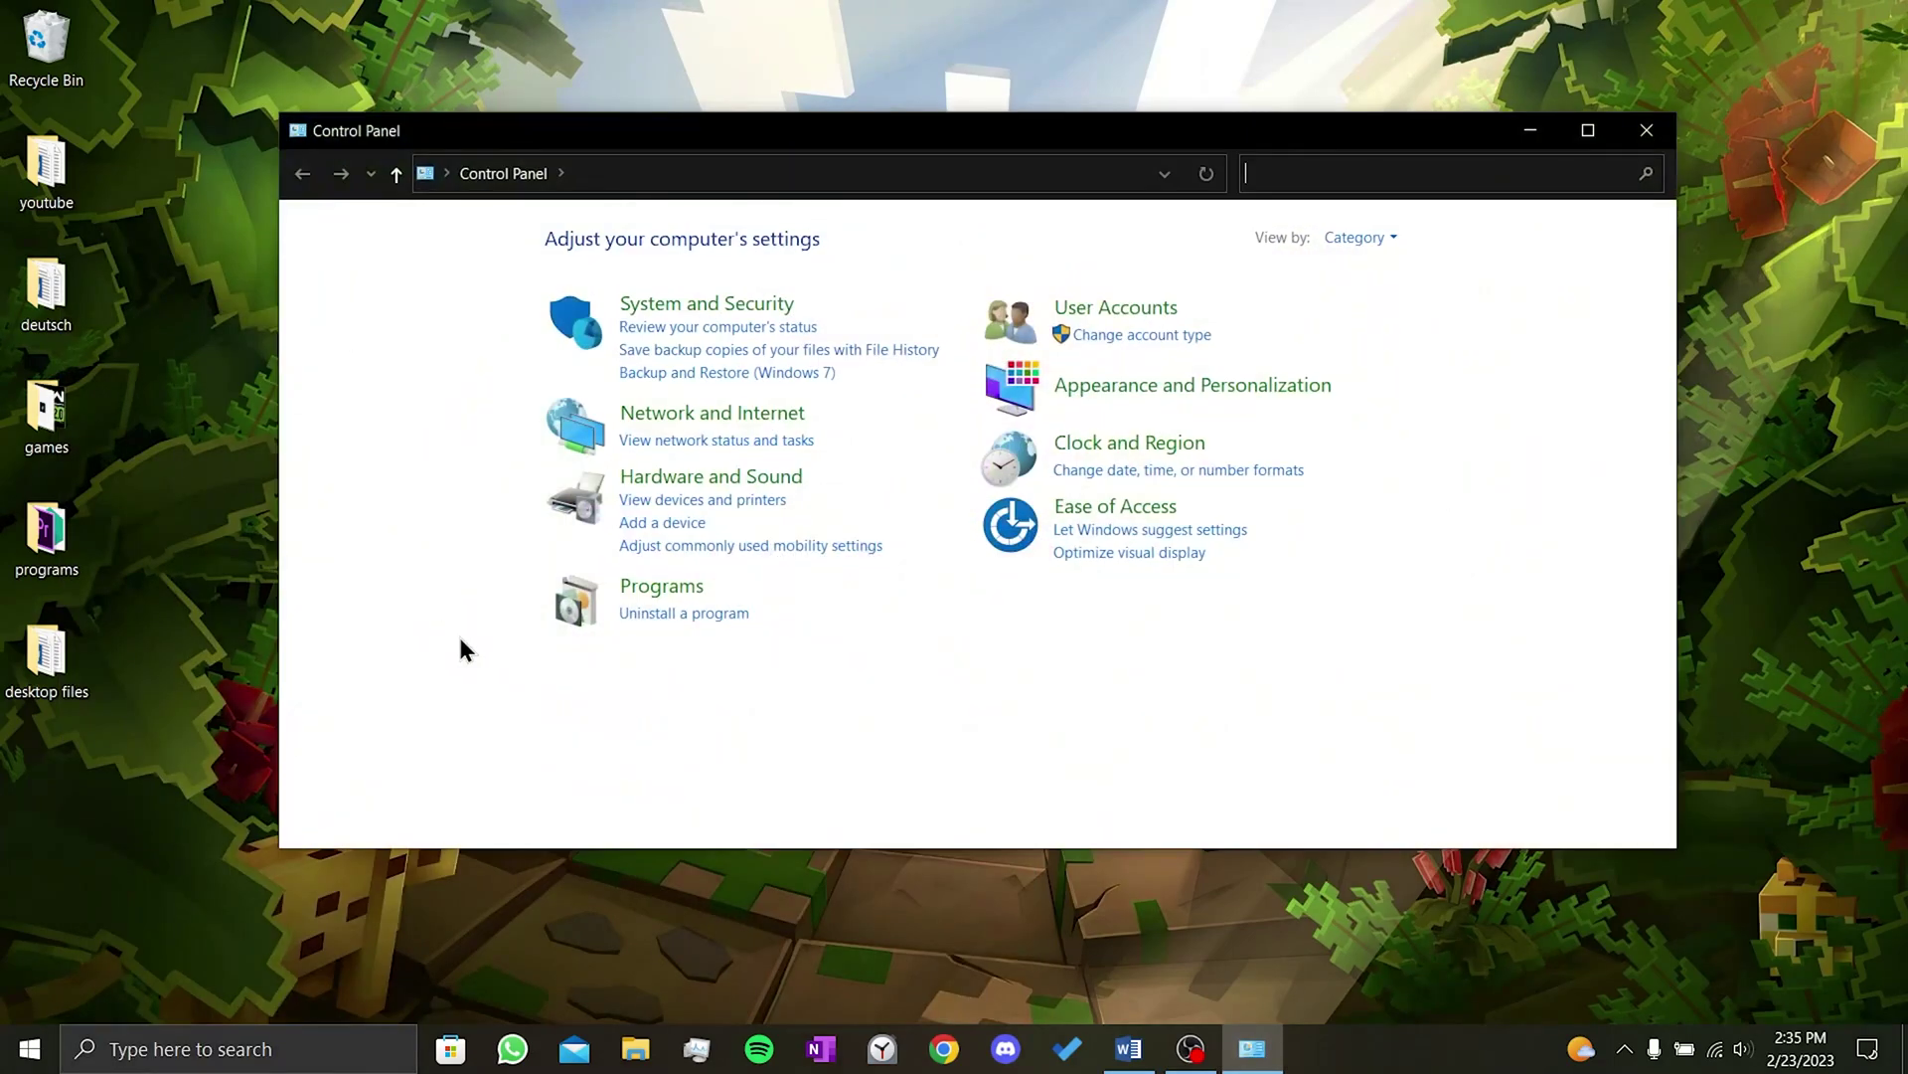
{"action": "left_click", "coordinate": [628, 587]}
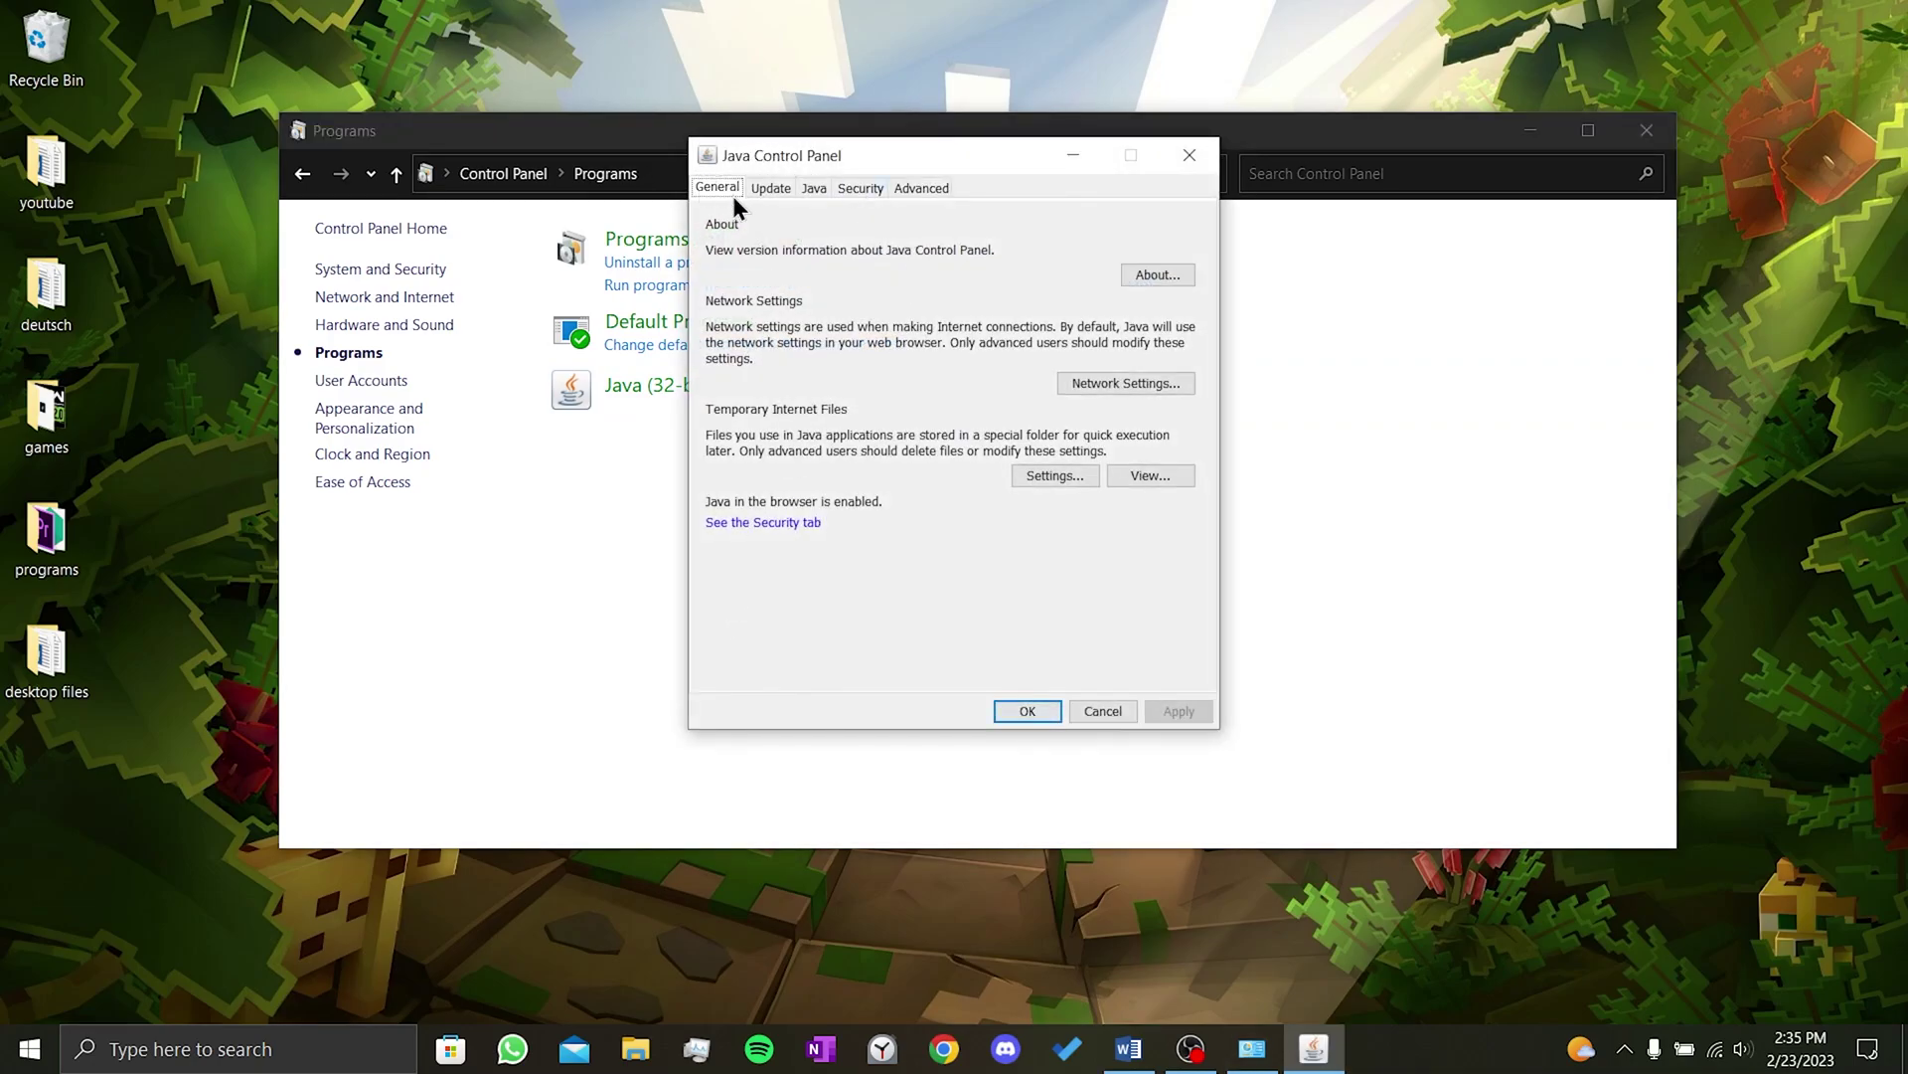
Run a Java update check, dismiss its result, and close the Java settings and the Control Panel
{"action": "left_click", "coordinate": [767, 188]}
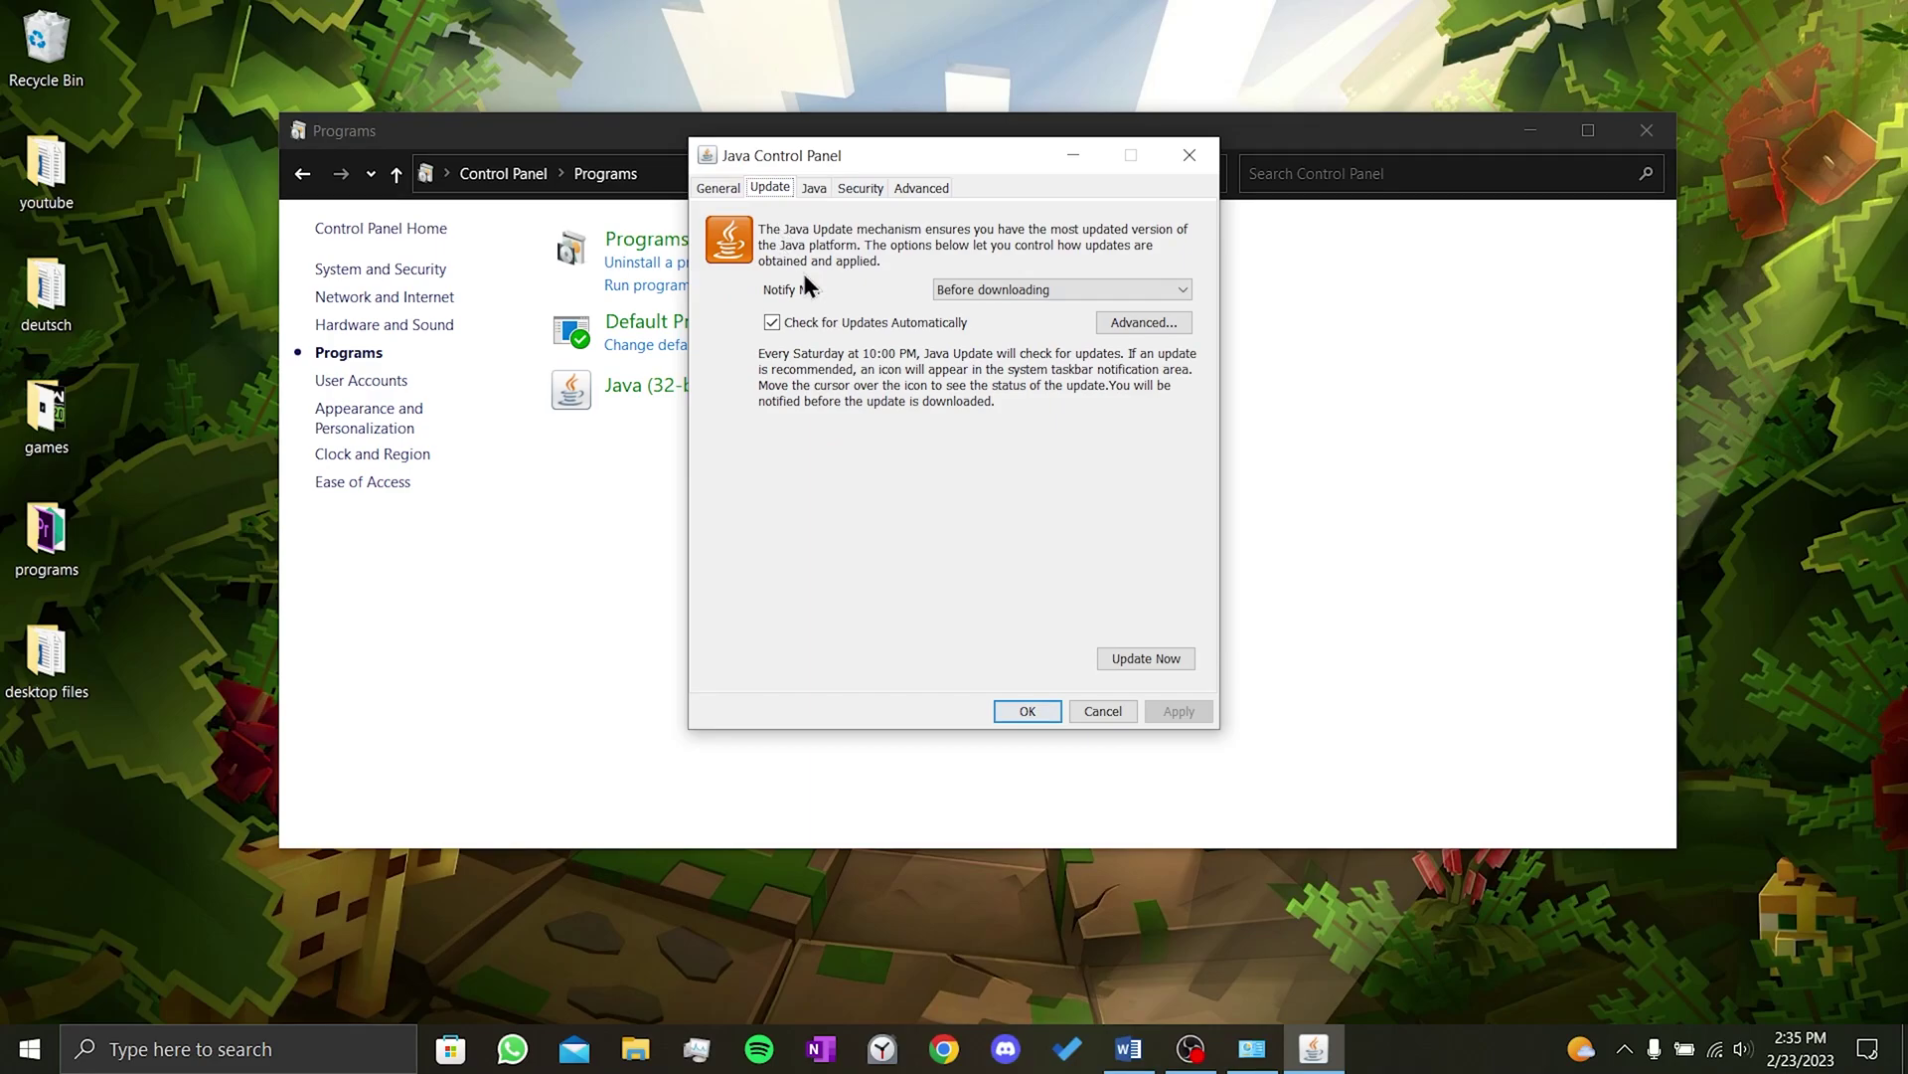
{"action": "left_click", "coordinate": [1157, 659]}
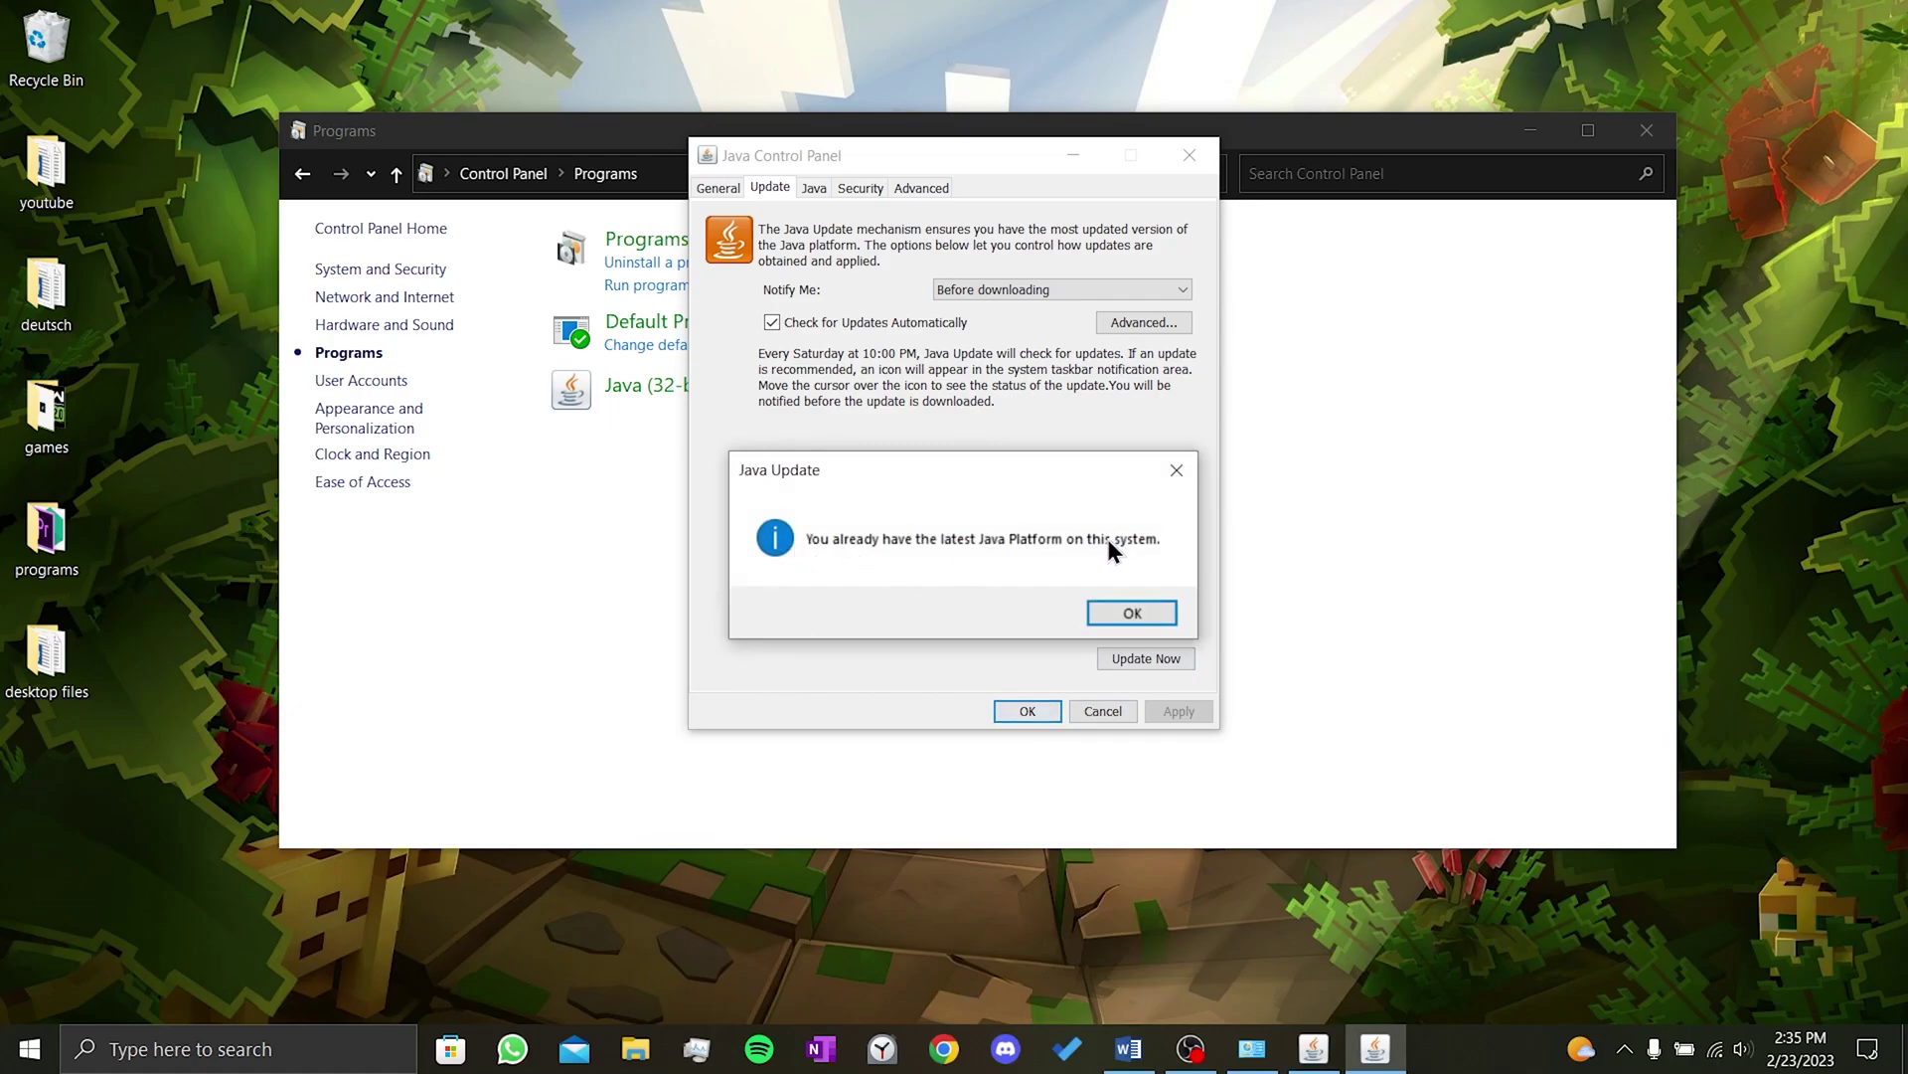
{"action": "left_click", "coordinate": [1133, 620]}
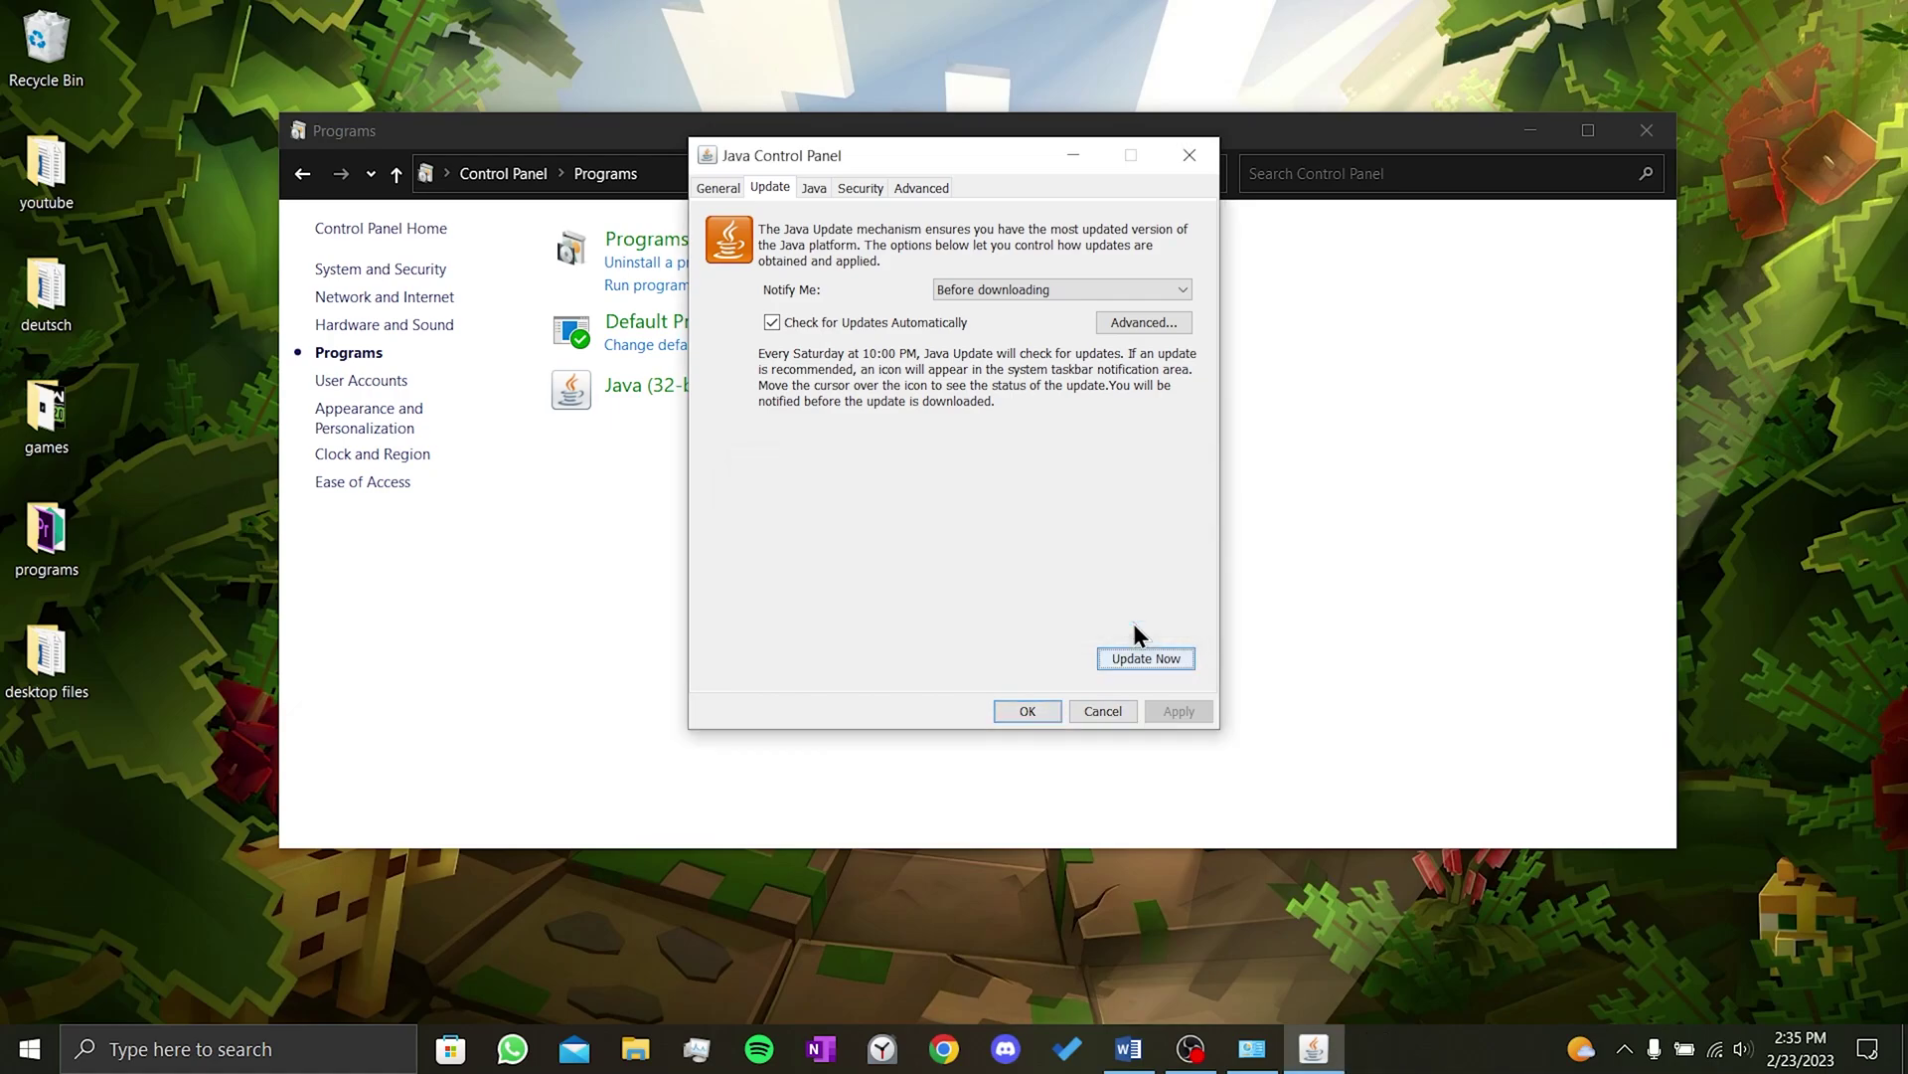
{"action": "left_click", "coordinate": [1190, 154]}
{"action": "left_click", "coordinate": [1640, 134]}
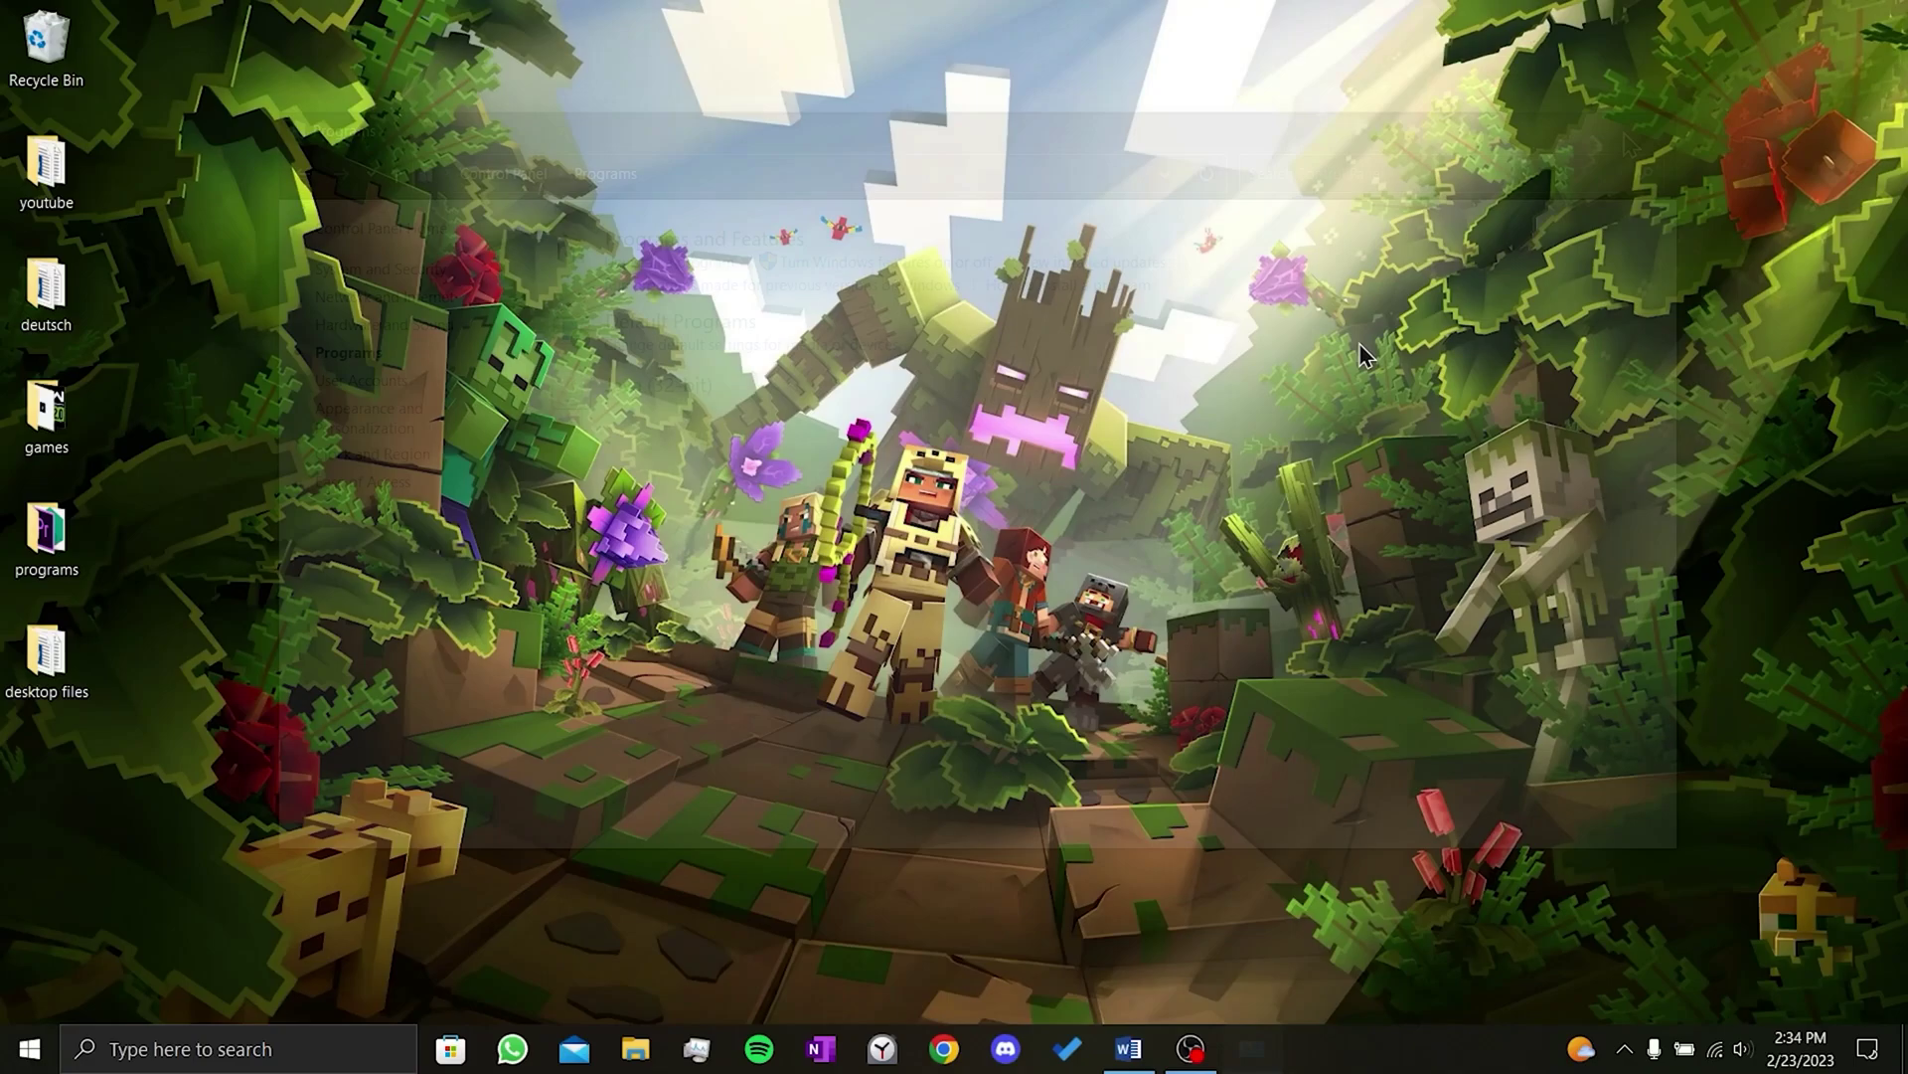
Launch Command Prompt as administrator and place its window in the middle of the desktop
{"action": "left_click", "coordinate": [212, 1056]}
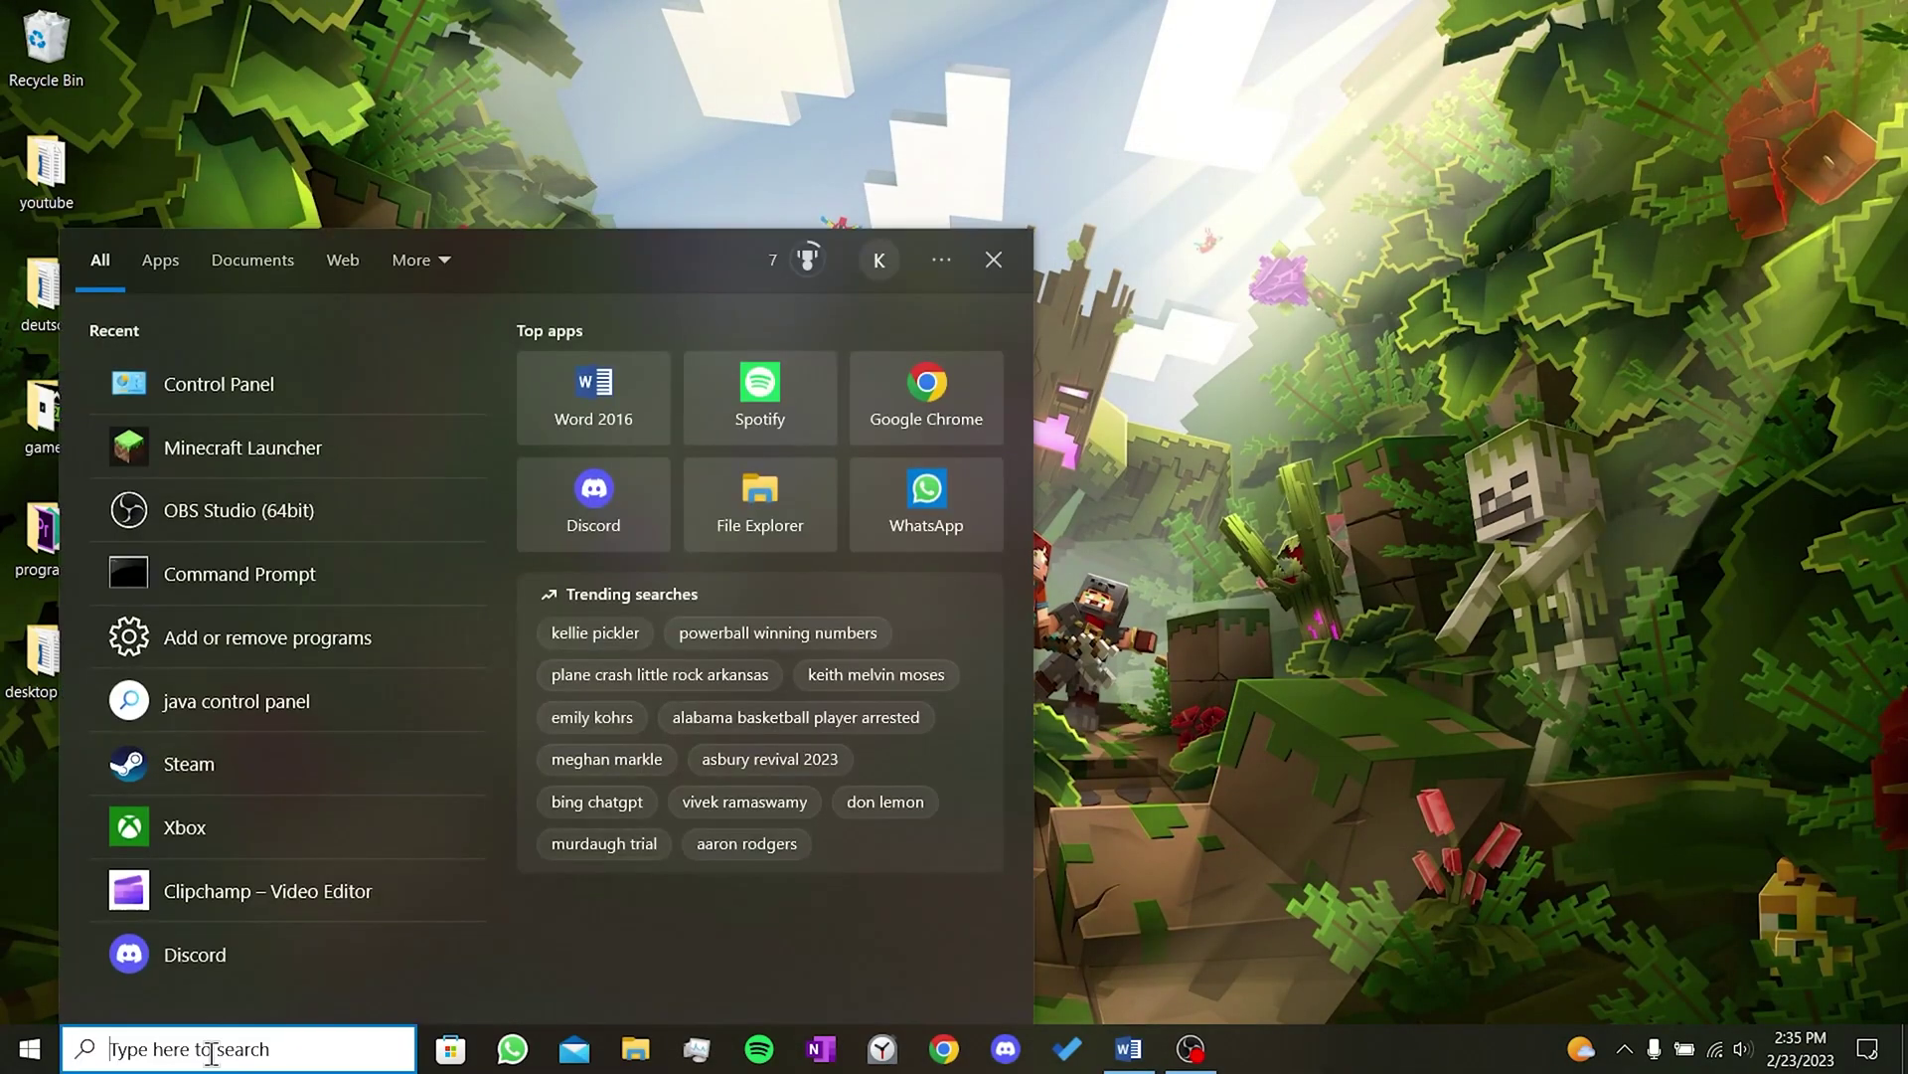
{"action": "type", "text": "cmd"}
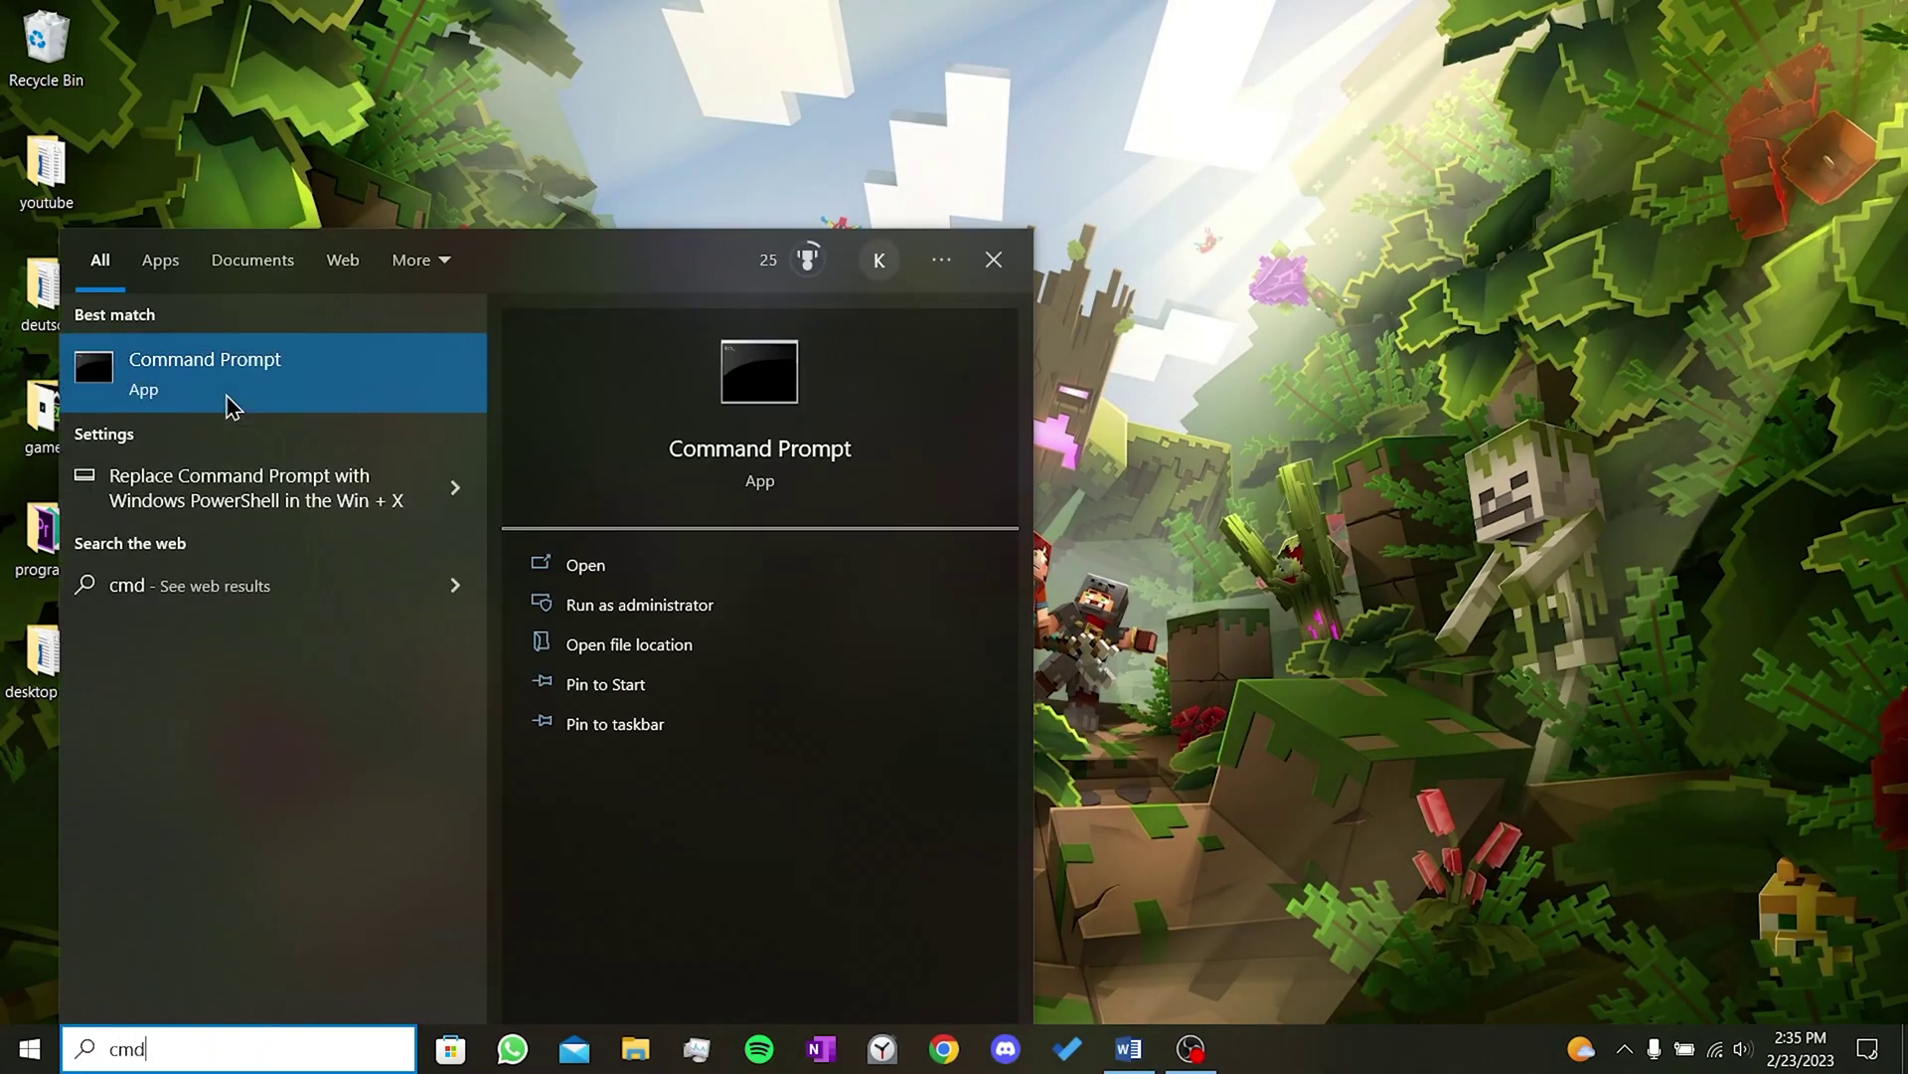
{"action": "right_click", "coordinate": [227, 397]}
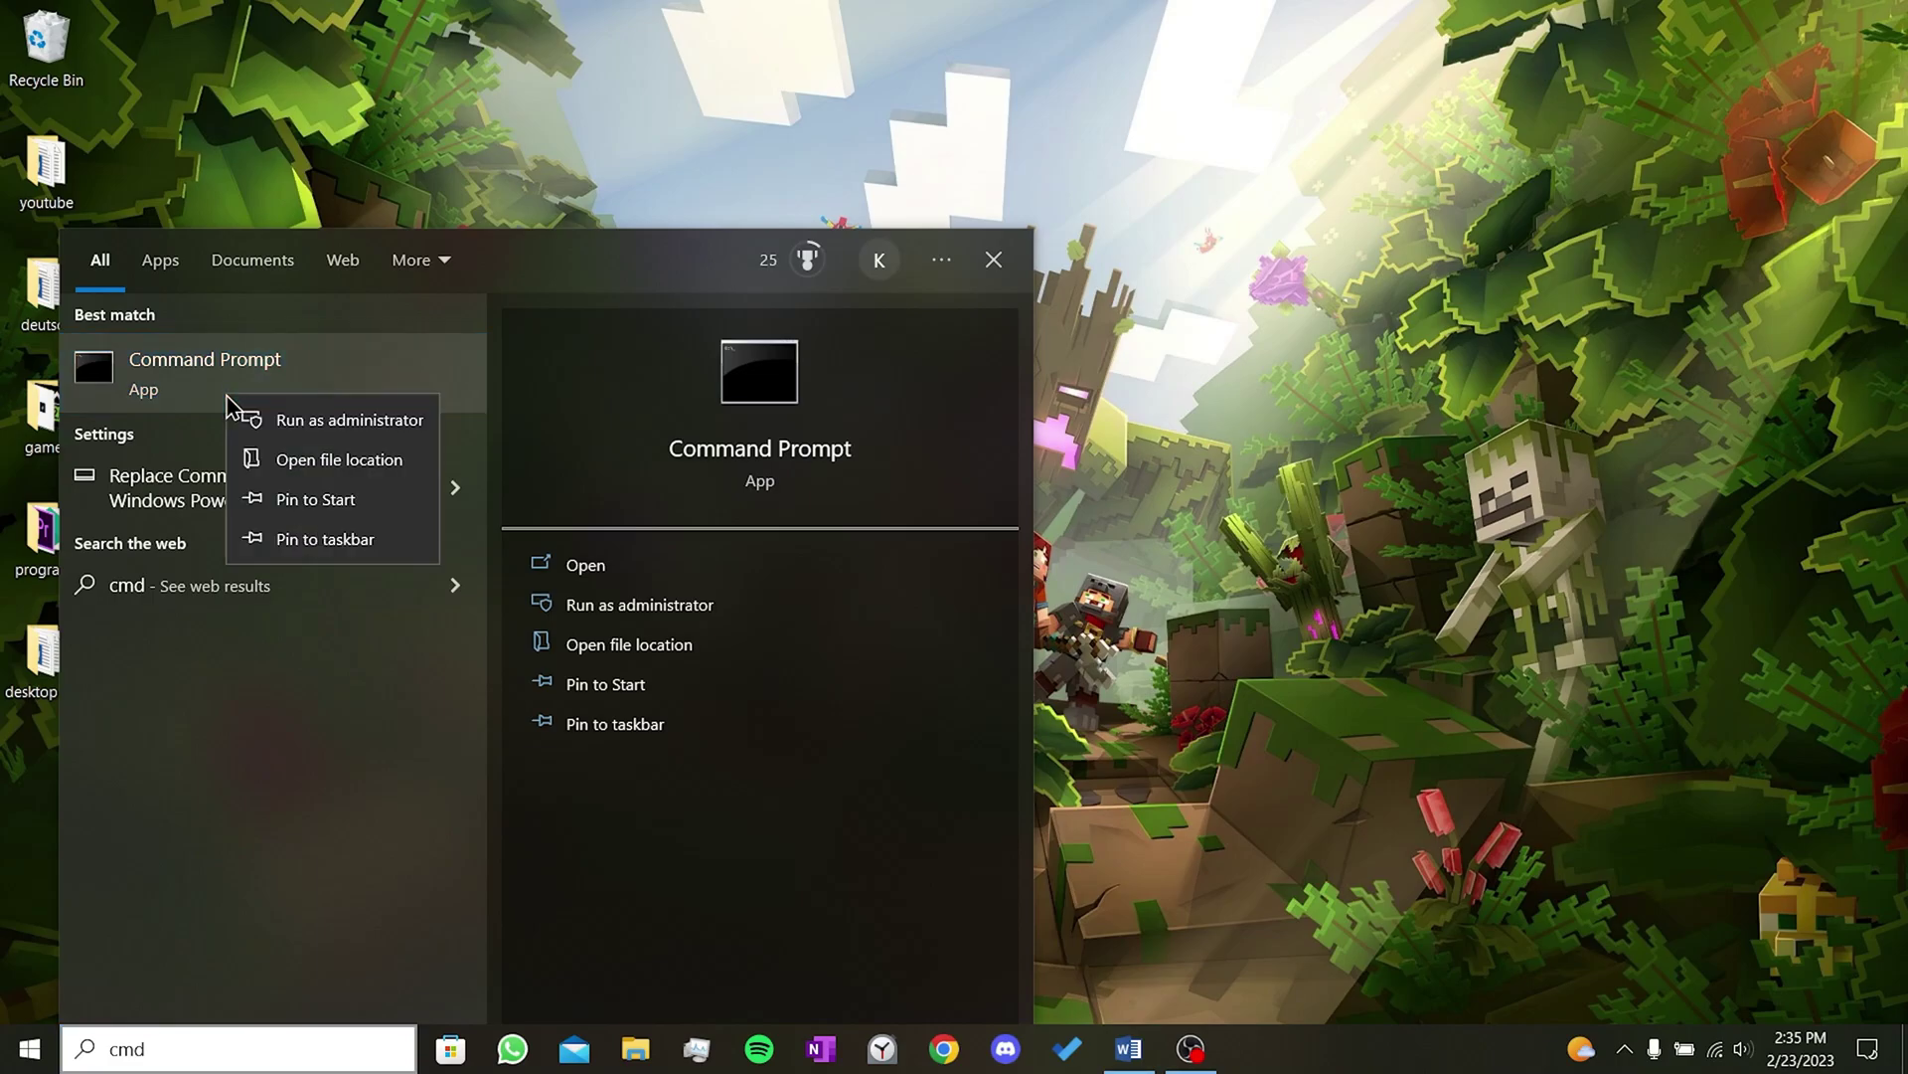
{"action": "key", "text": "Escape"}
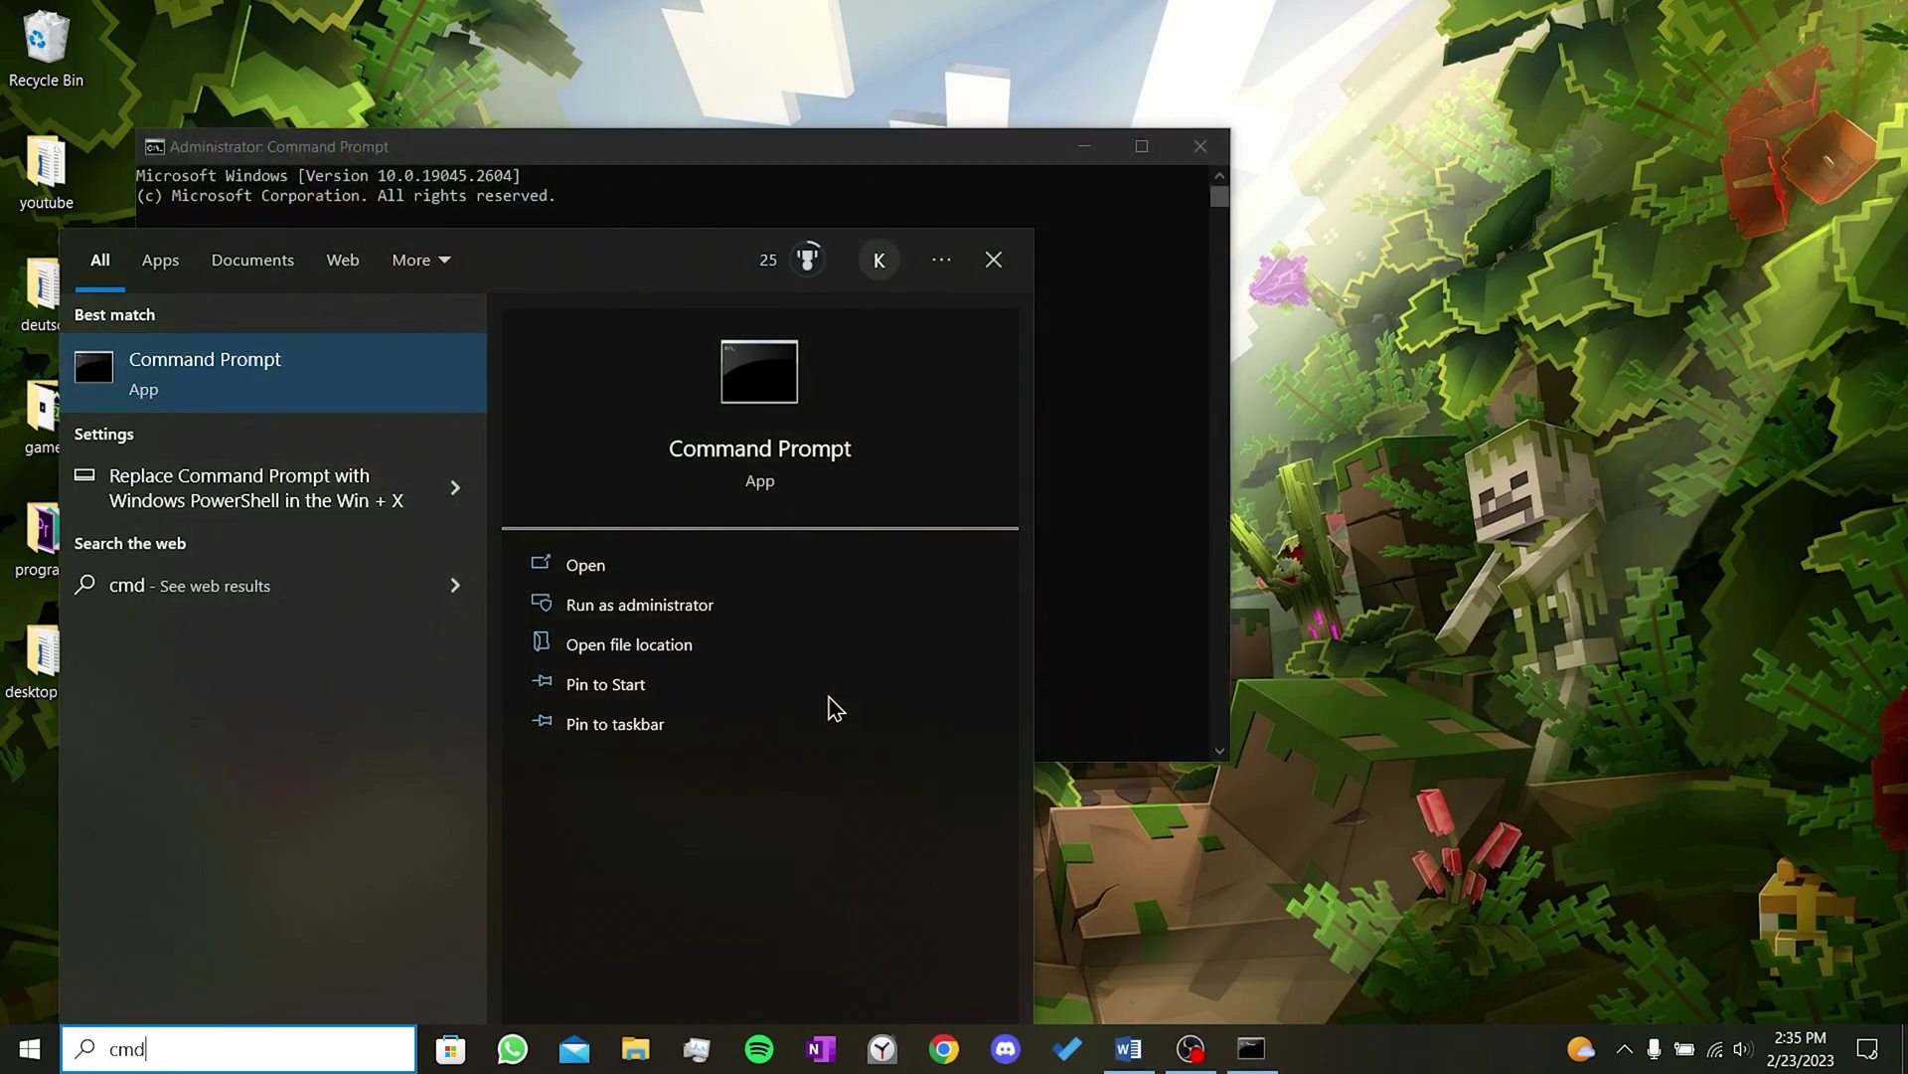
{"action": "left_click", "coordinate": [1089, 594]}
{"action": "left_click_drag", "start_coordinate": [668, 159], "coordinate": [930, 175]}
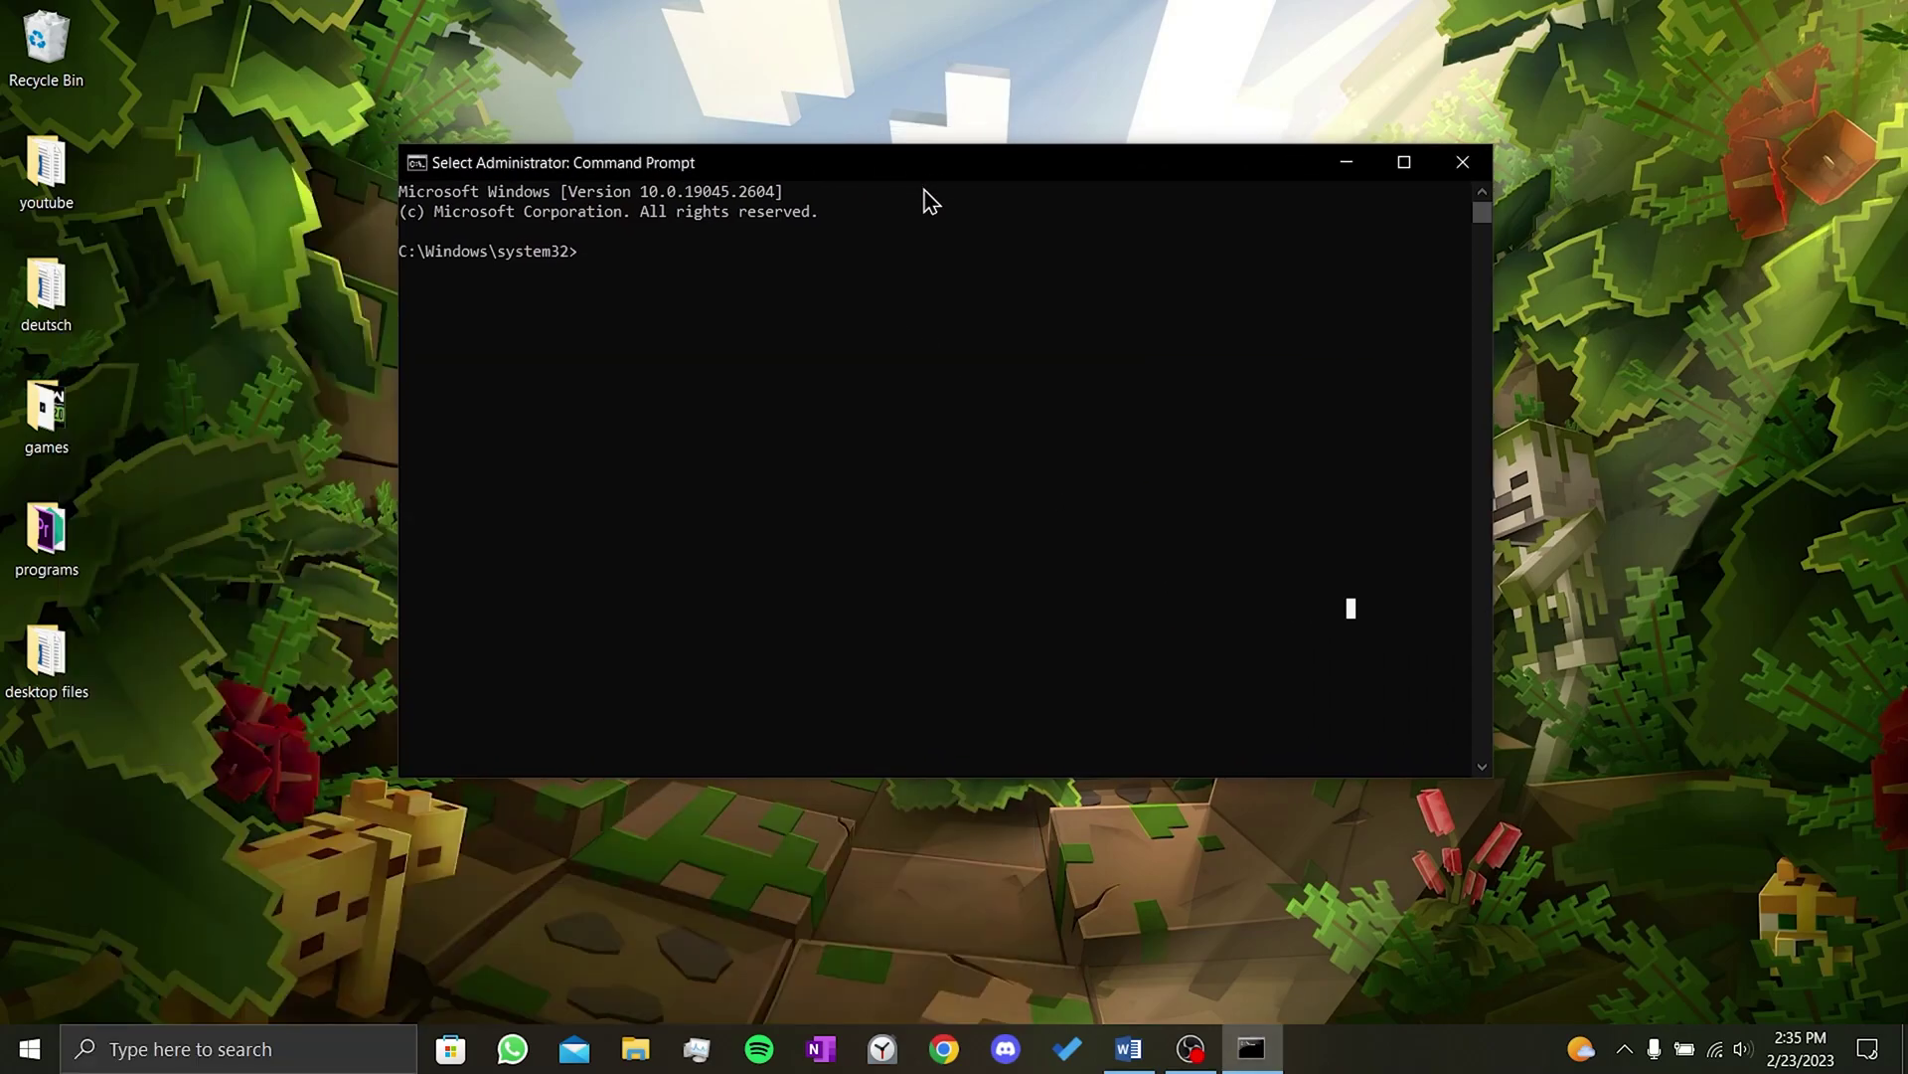
Scan the system files with the command sfc /scannow and close Command Prompt after the scan
{"action": "type", "text": "sfc /scann"}
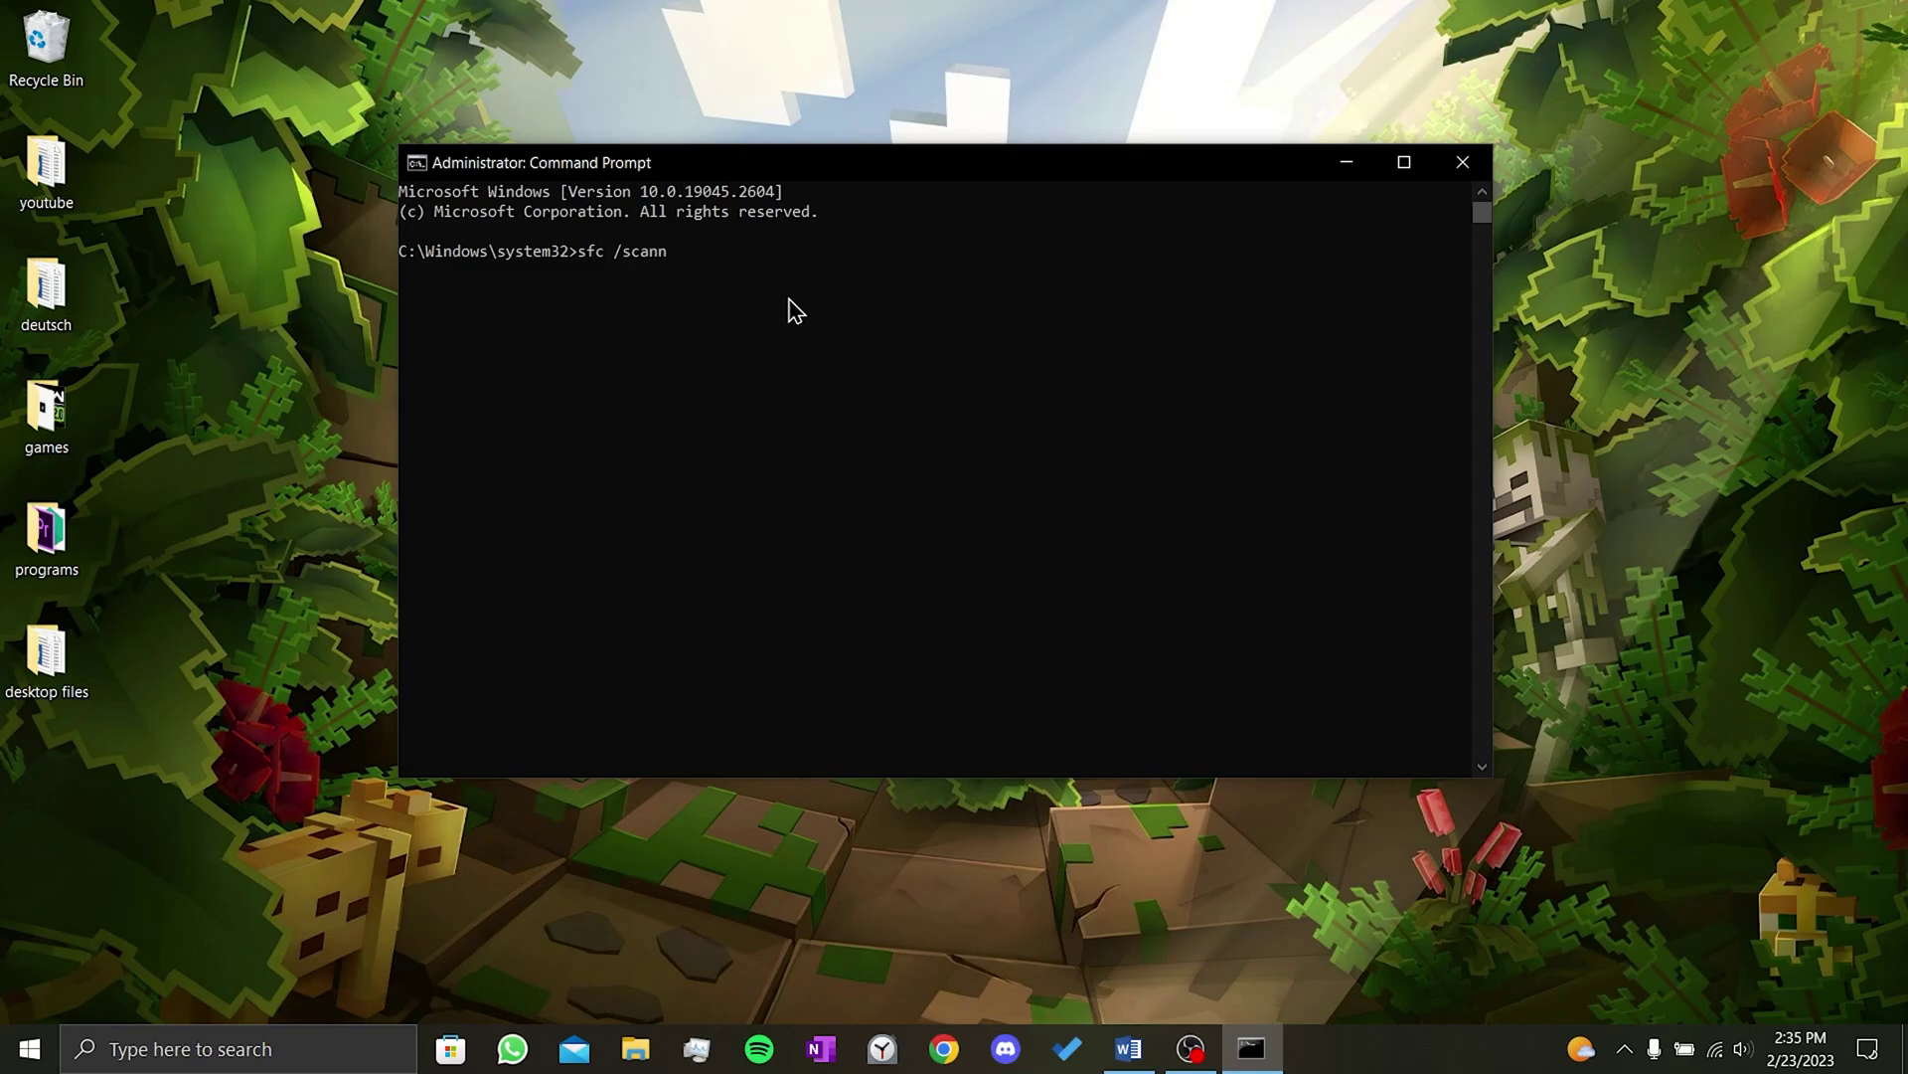
{"action": "type", "text": "ow"}
{"action": "key", "text": "Return"}
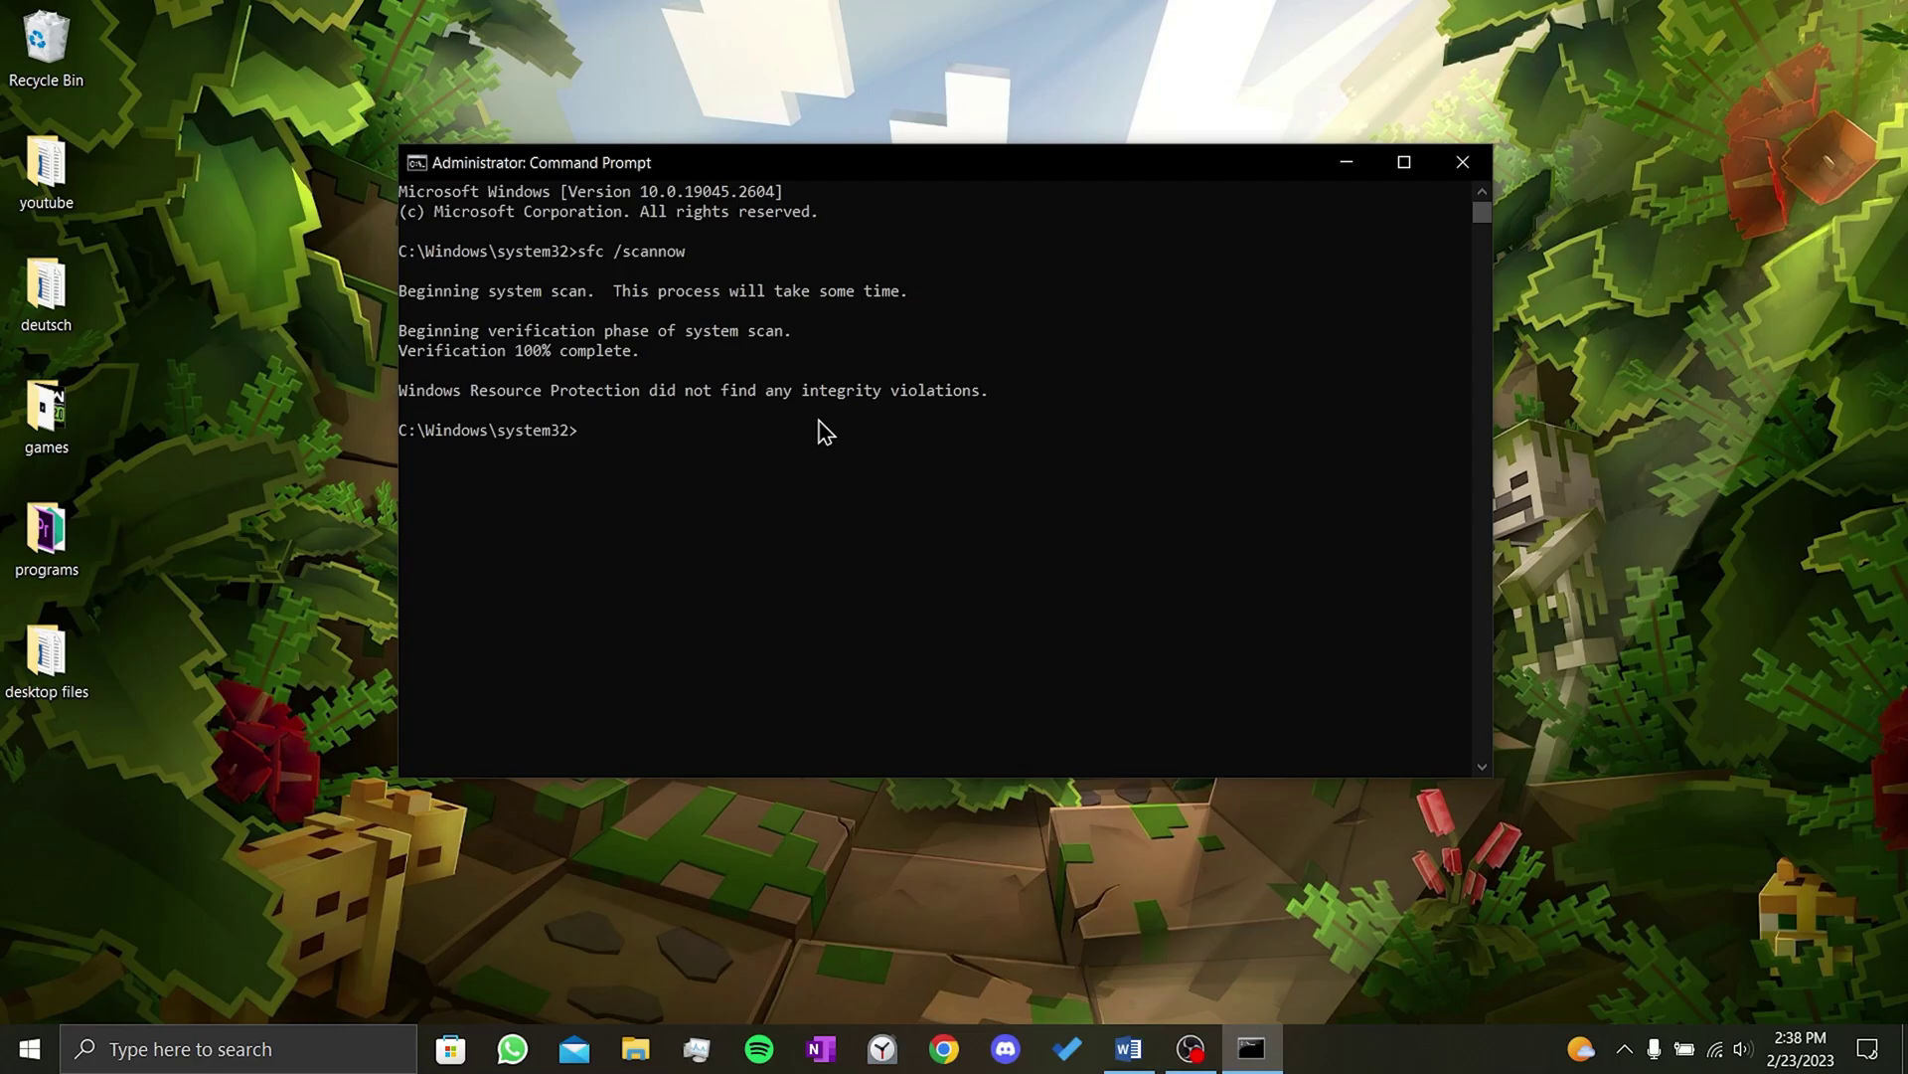
{"action": "left_click", "coordinate": [1462, 162]}
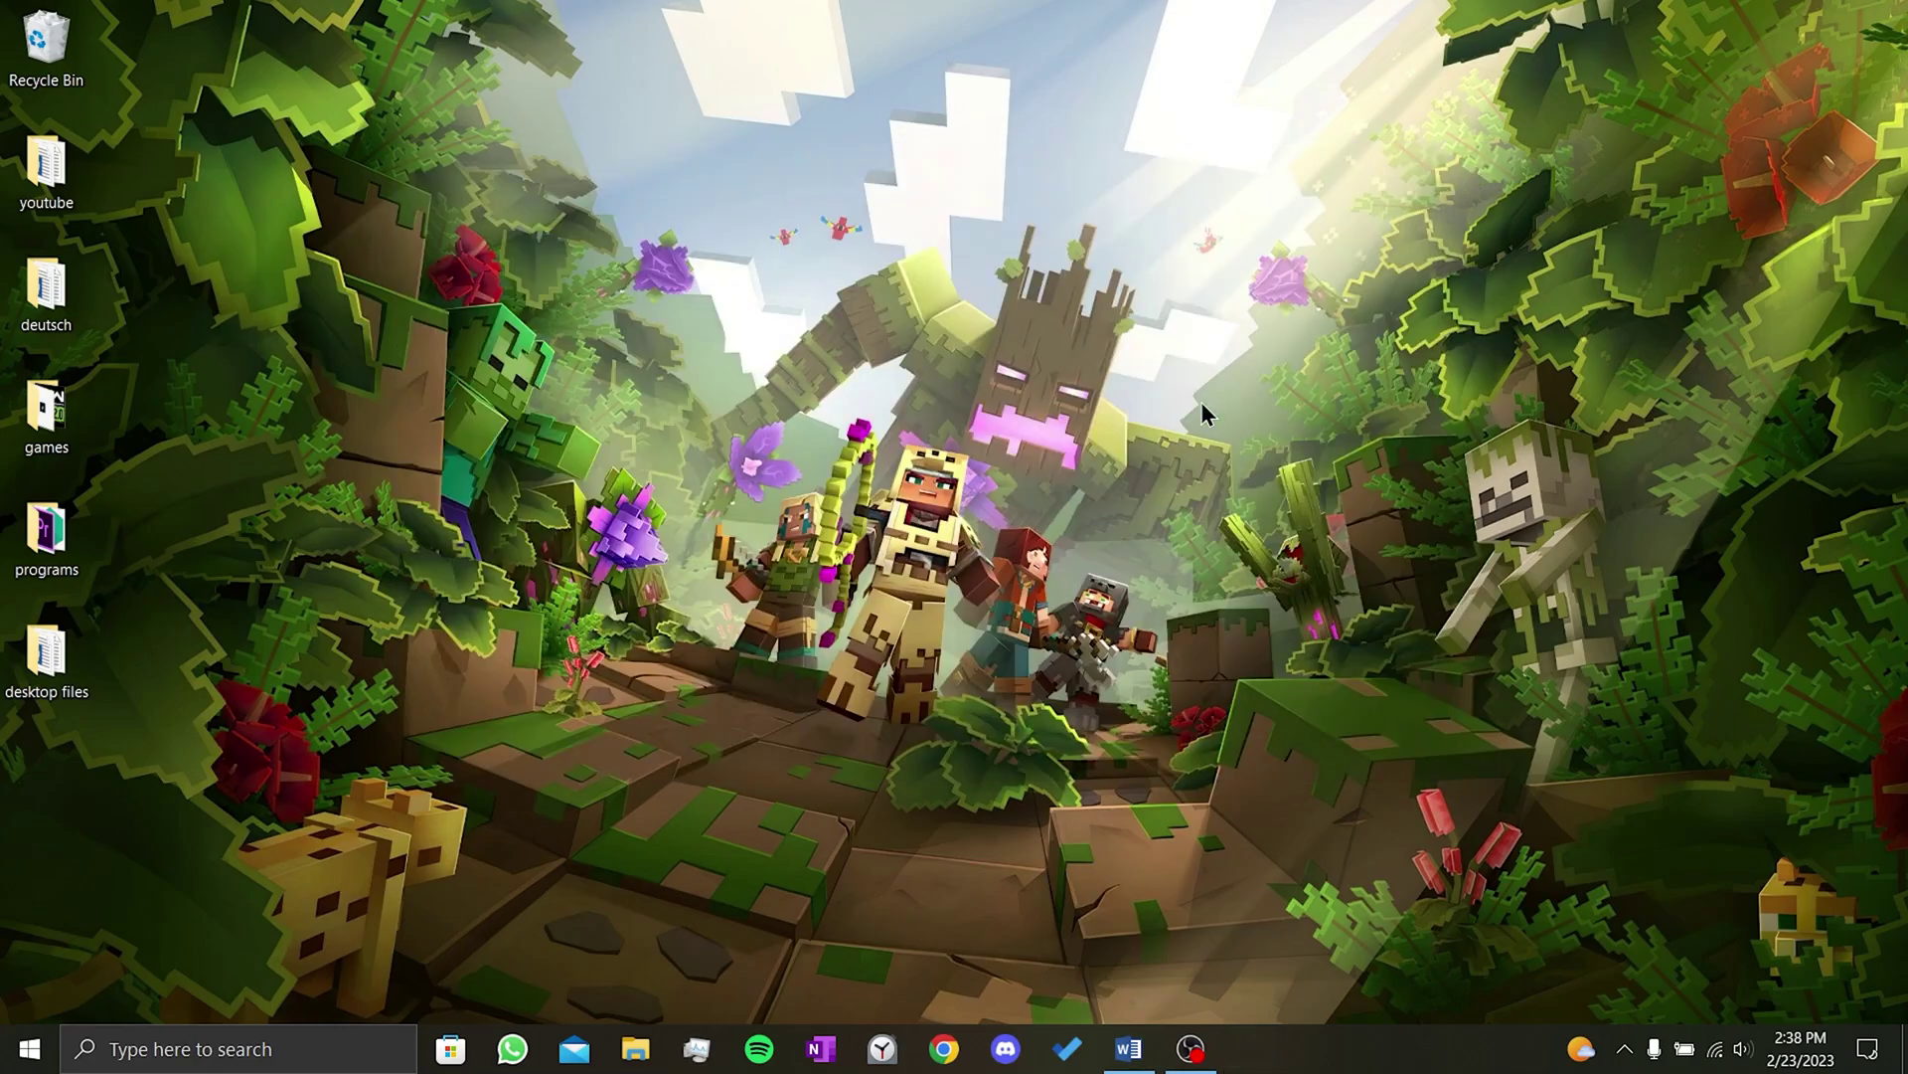
{"action": "left_click", "coordinate": [27, 1047]}
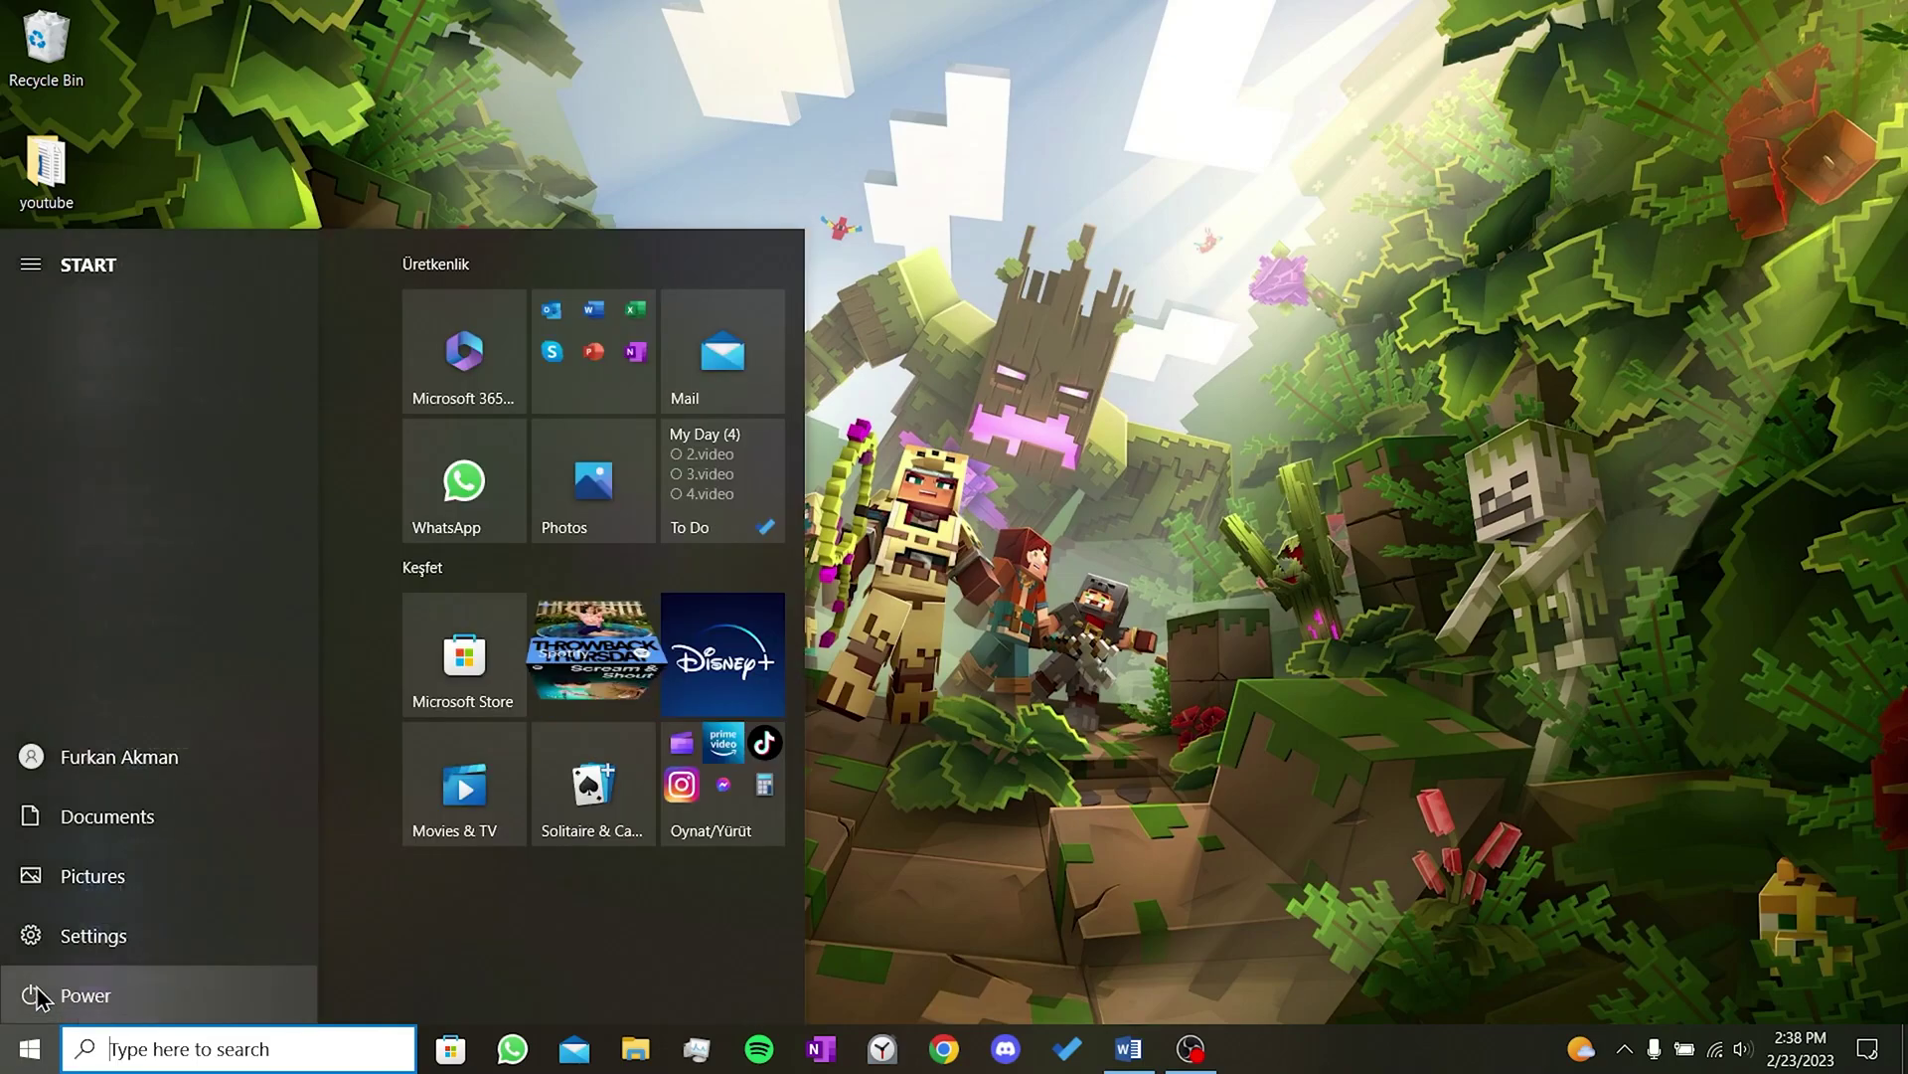
{"action": "left_click", "coordinate": [37, 995]}
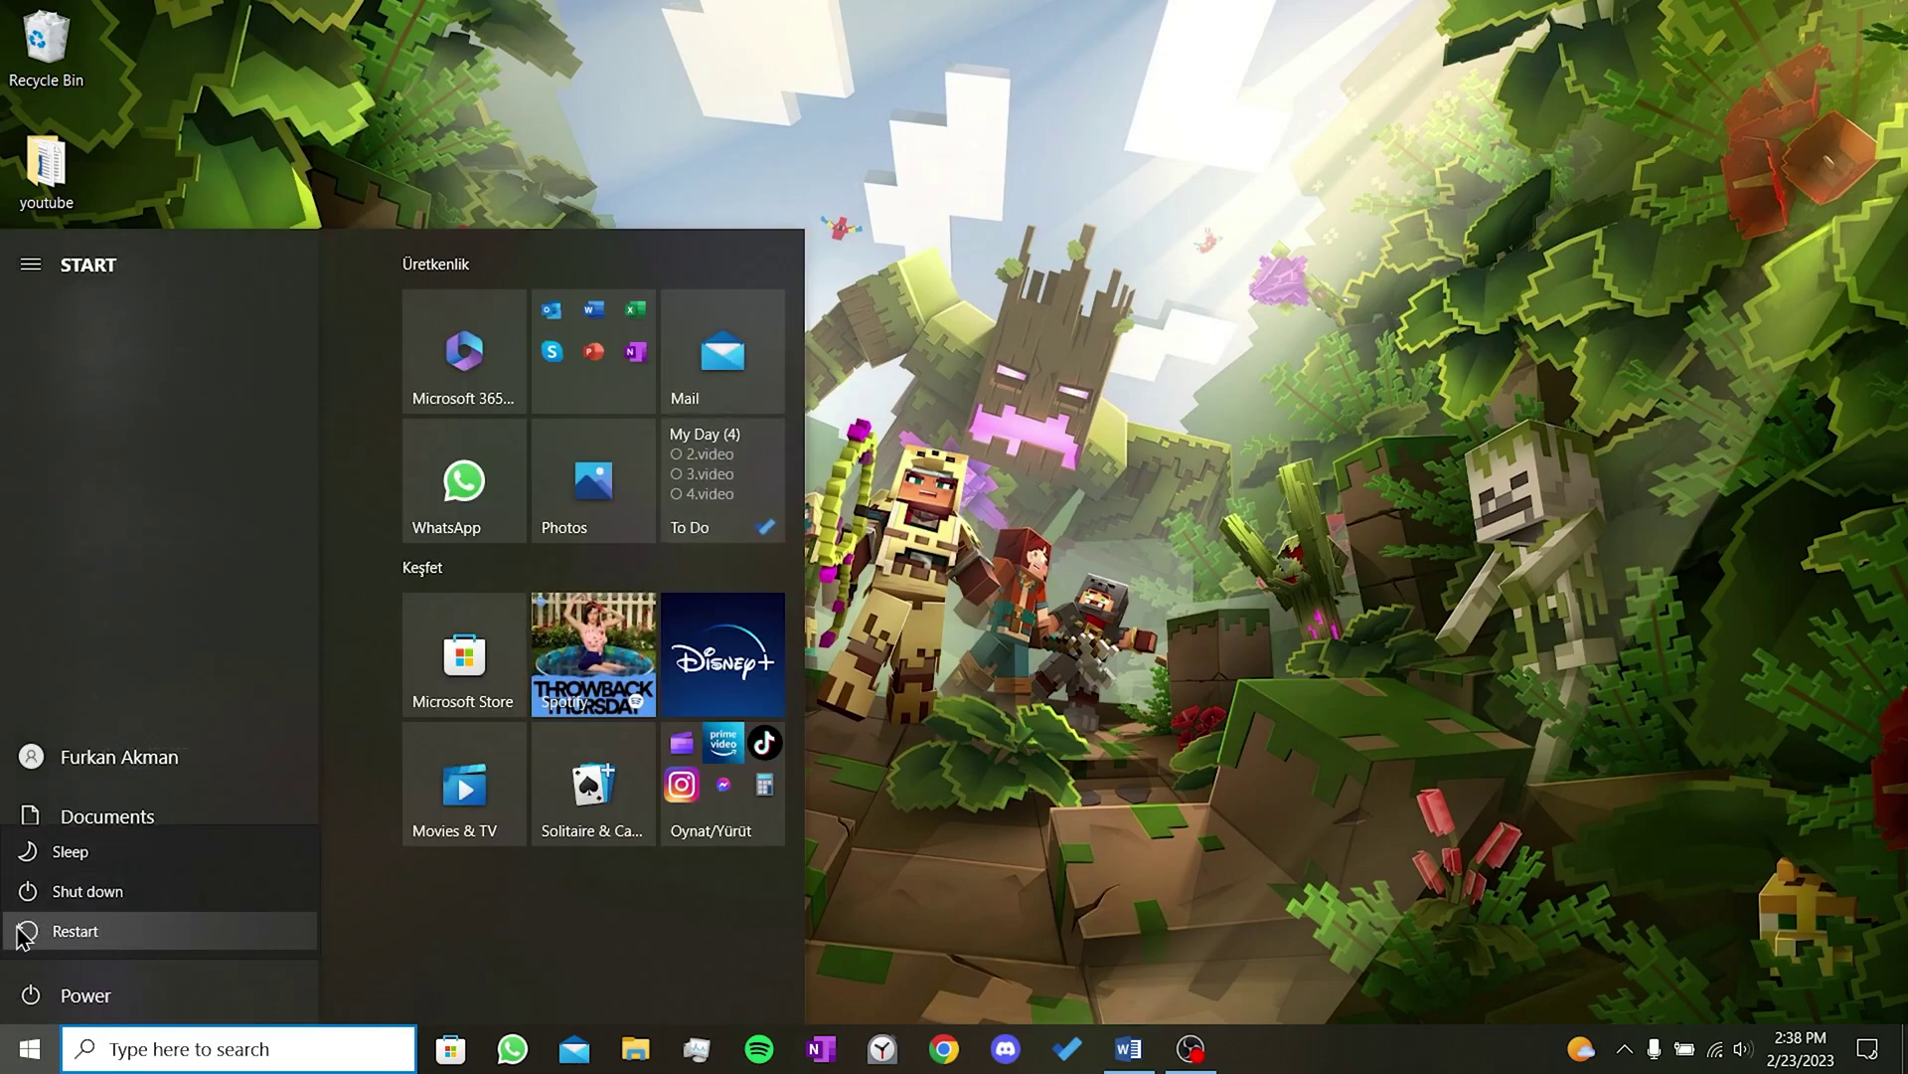
{"action": "key", "text": "Escape"}
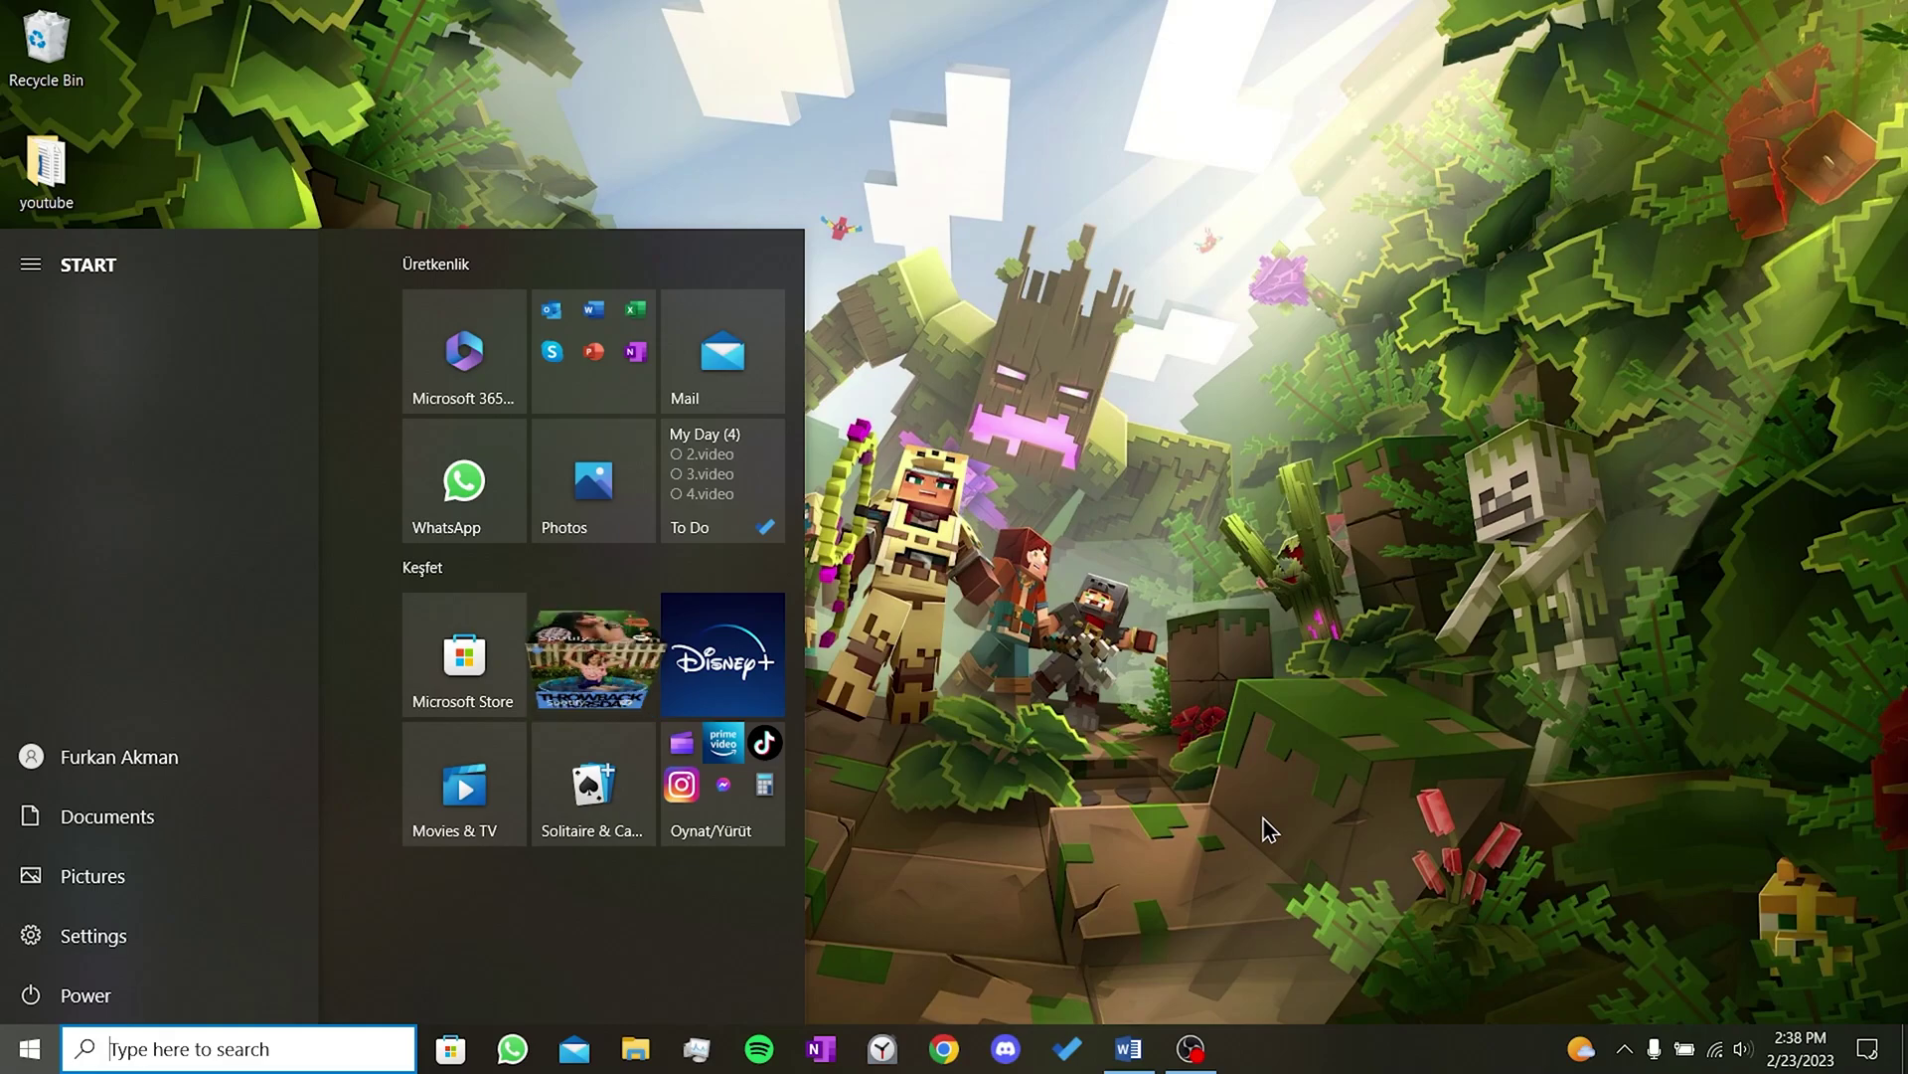
{"action": "key", "text": "Escape"}
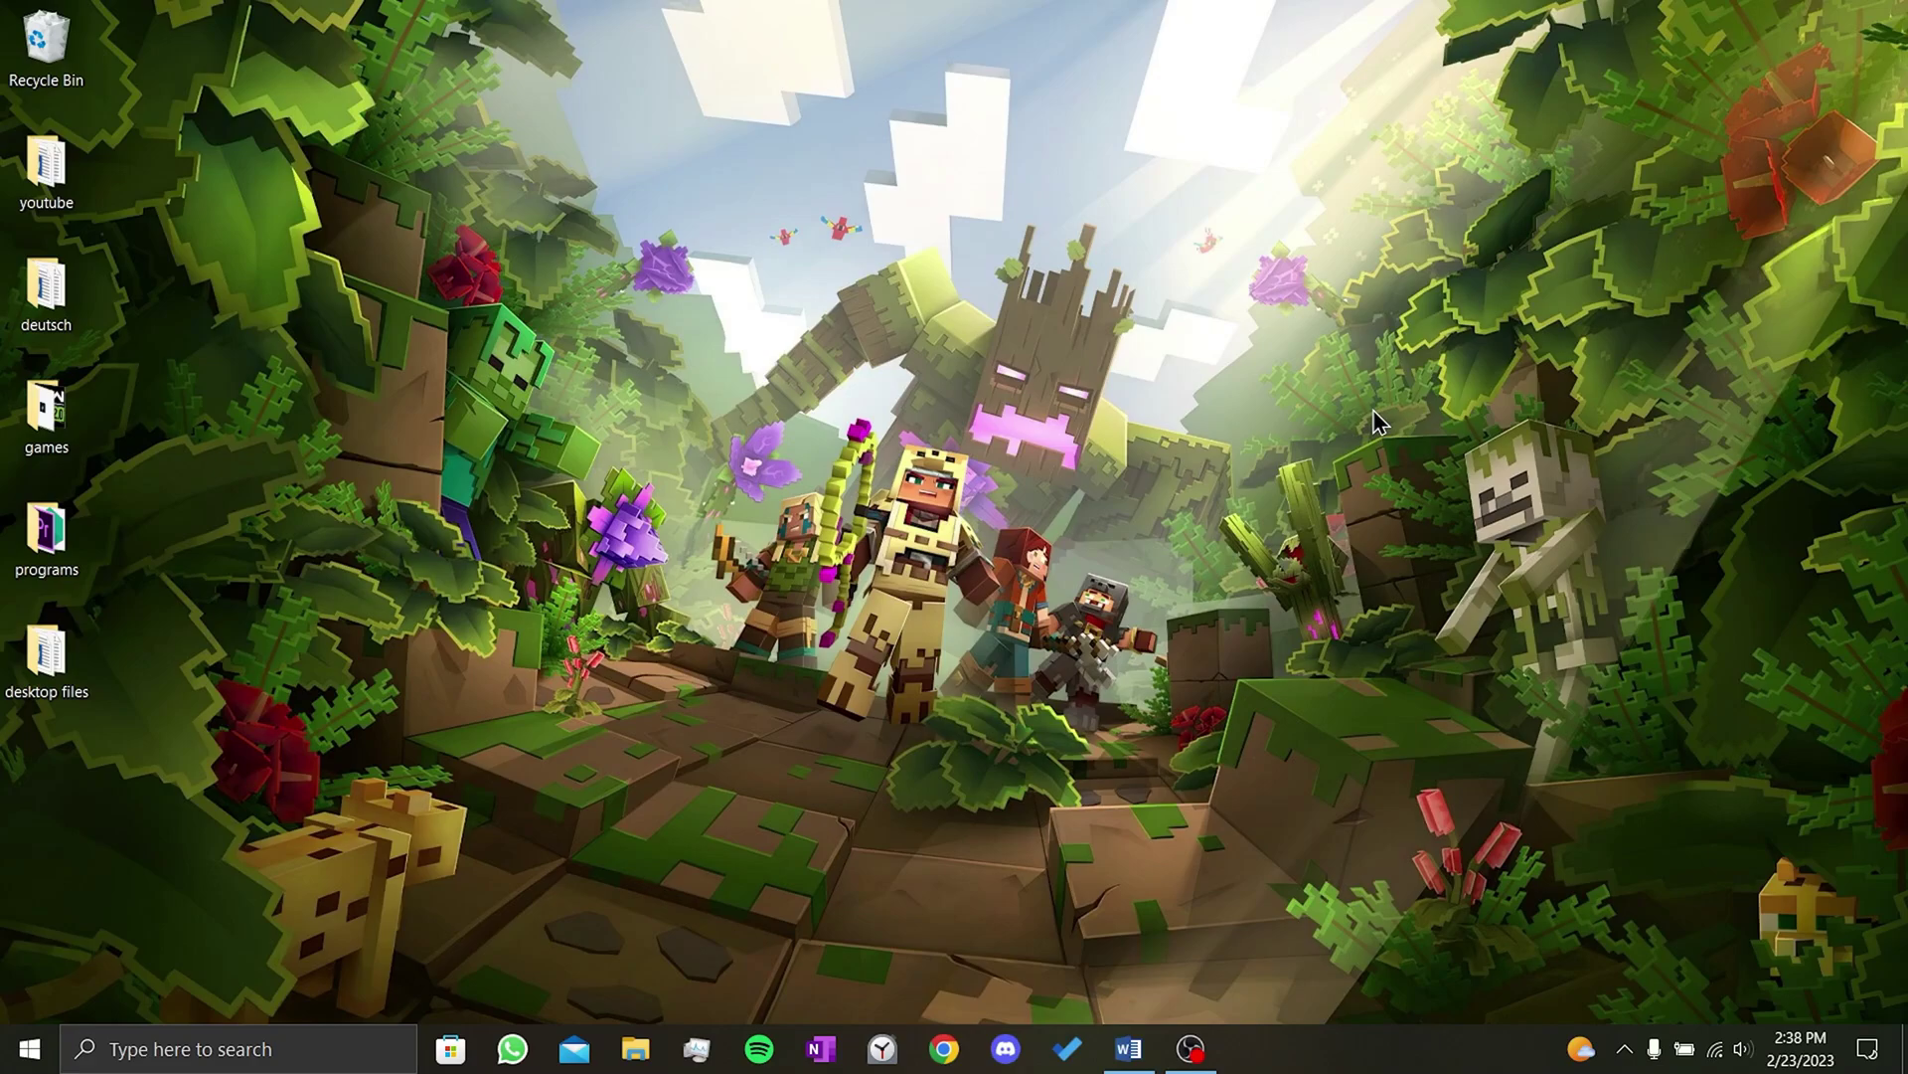
Open the Network and Sharing Center from the Network and Internet category of the Windows Control Panel
{"action": "left_click", "coordinate": [298, 1059]}
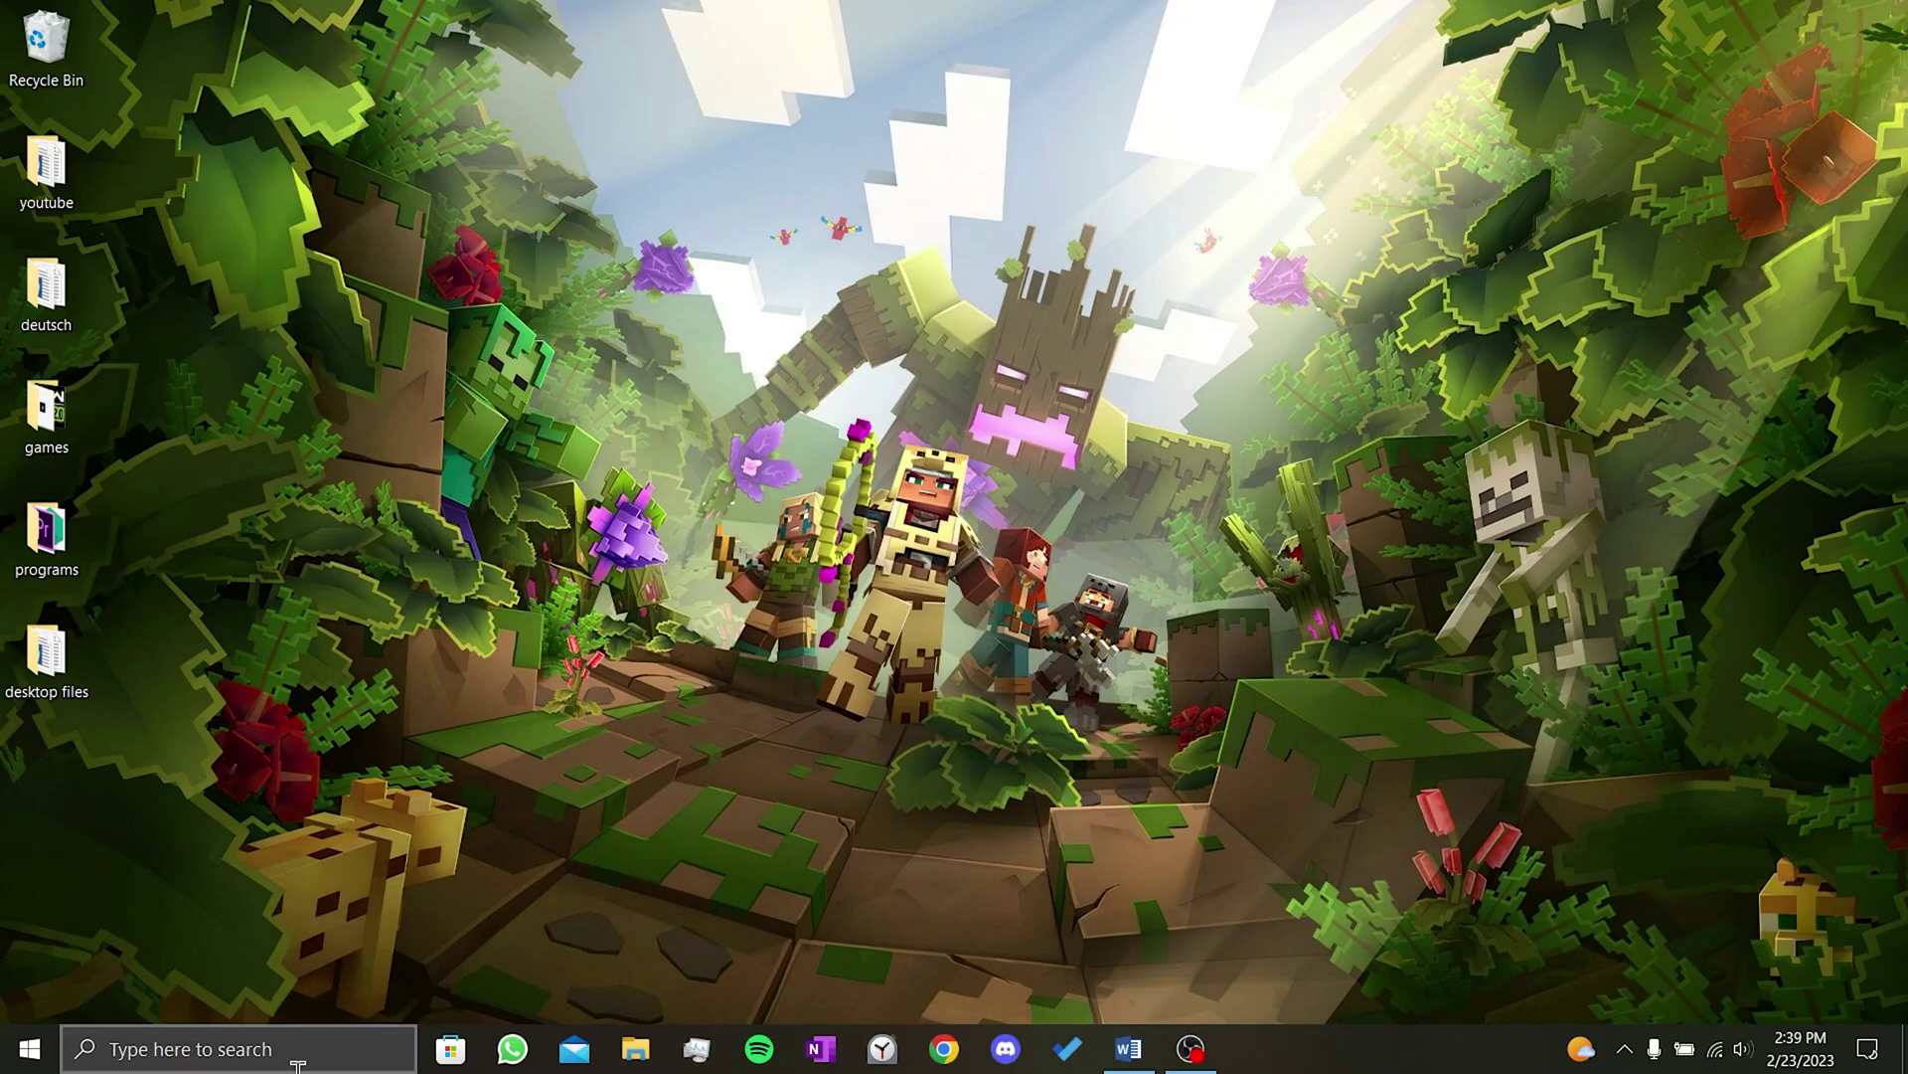
{"action": "type", "text": "control"}
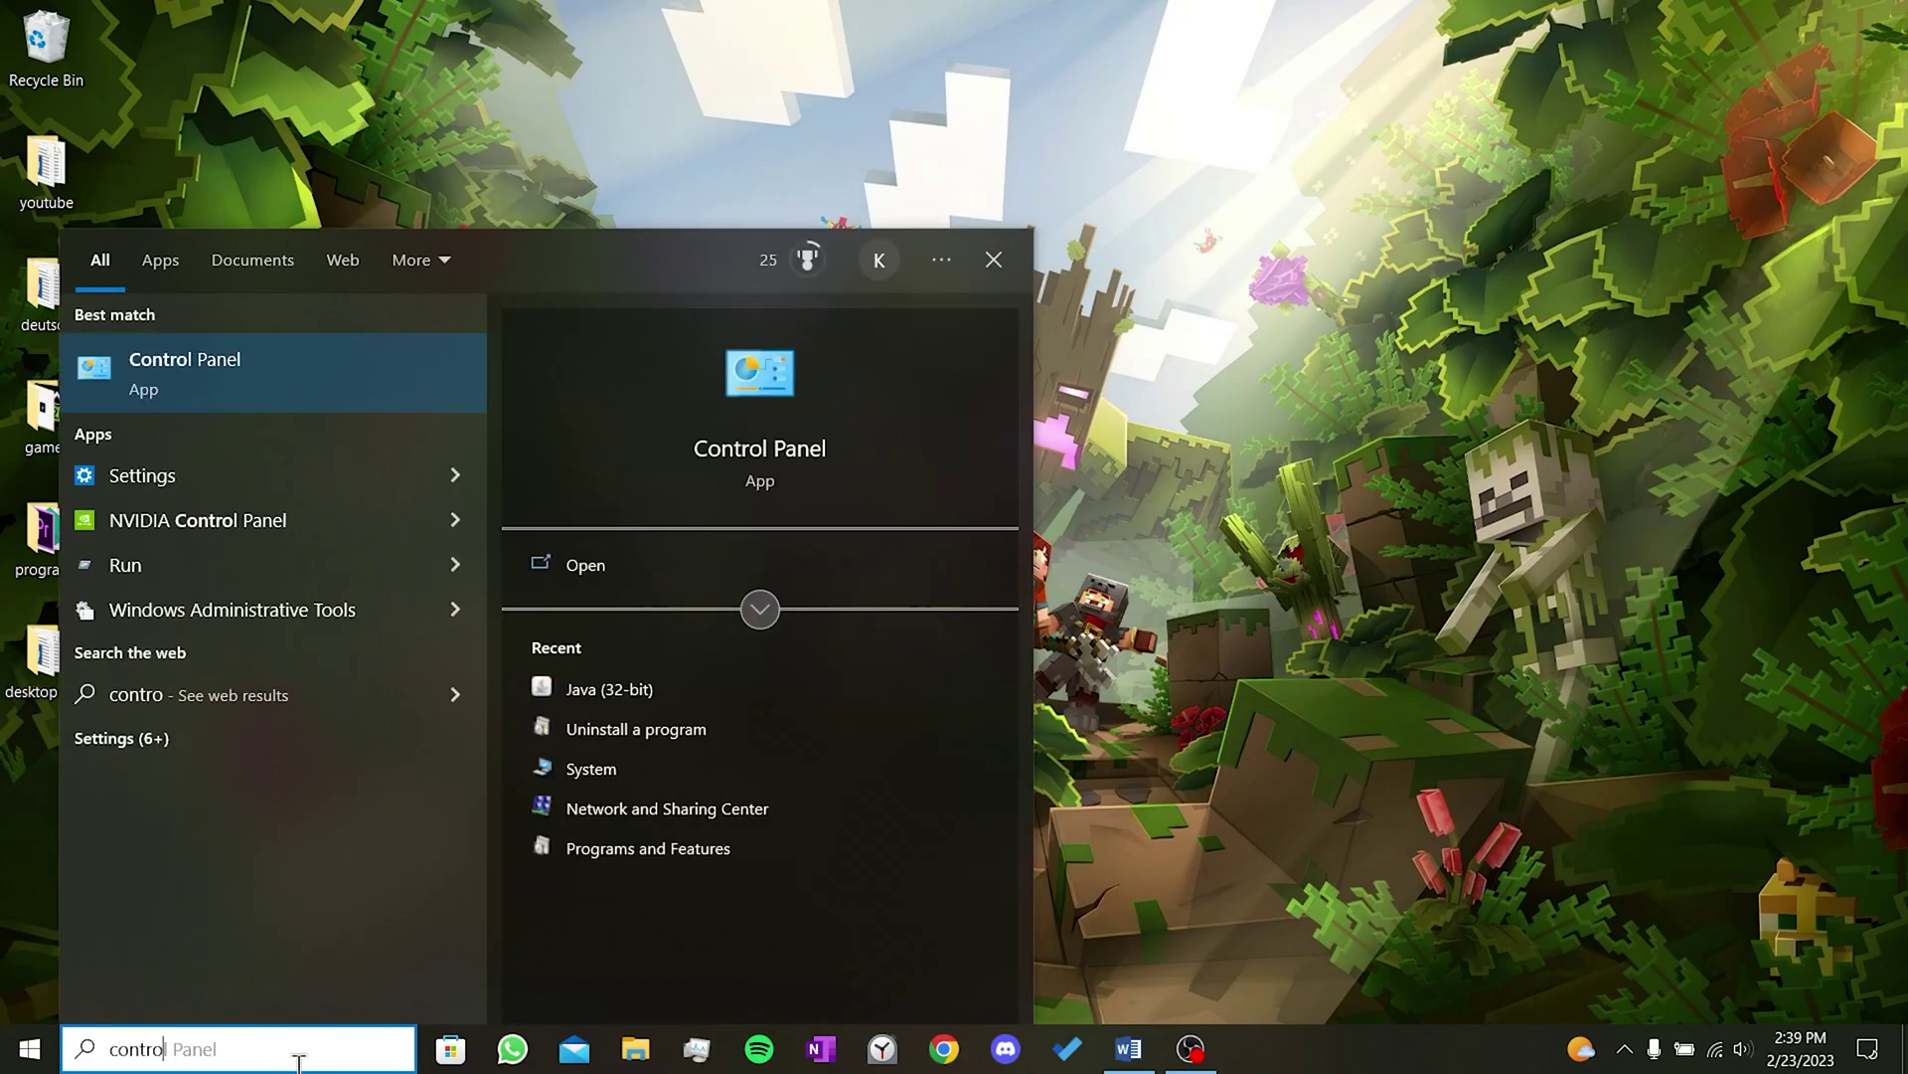
{"action": "left_click", "coordinate": [194, 393]}
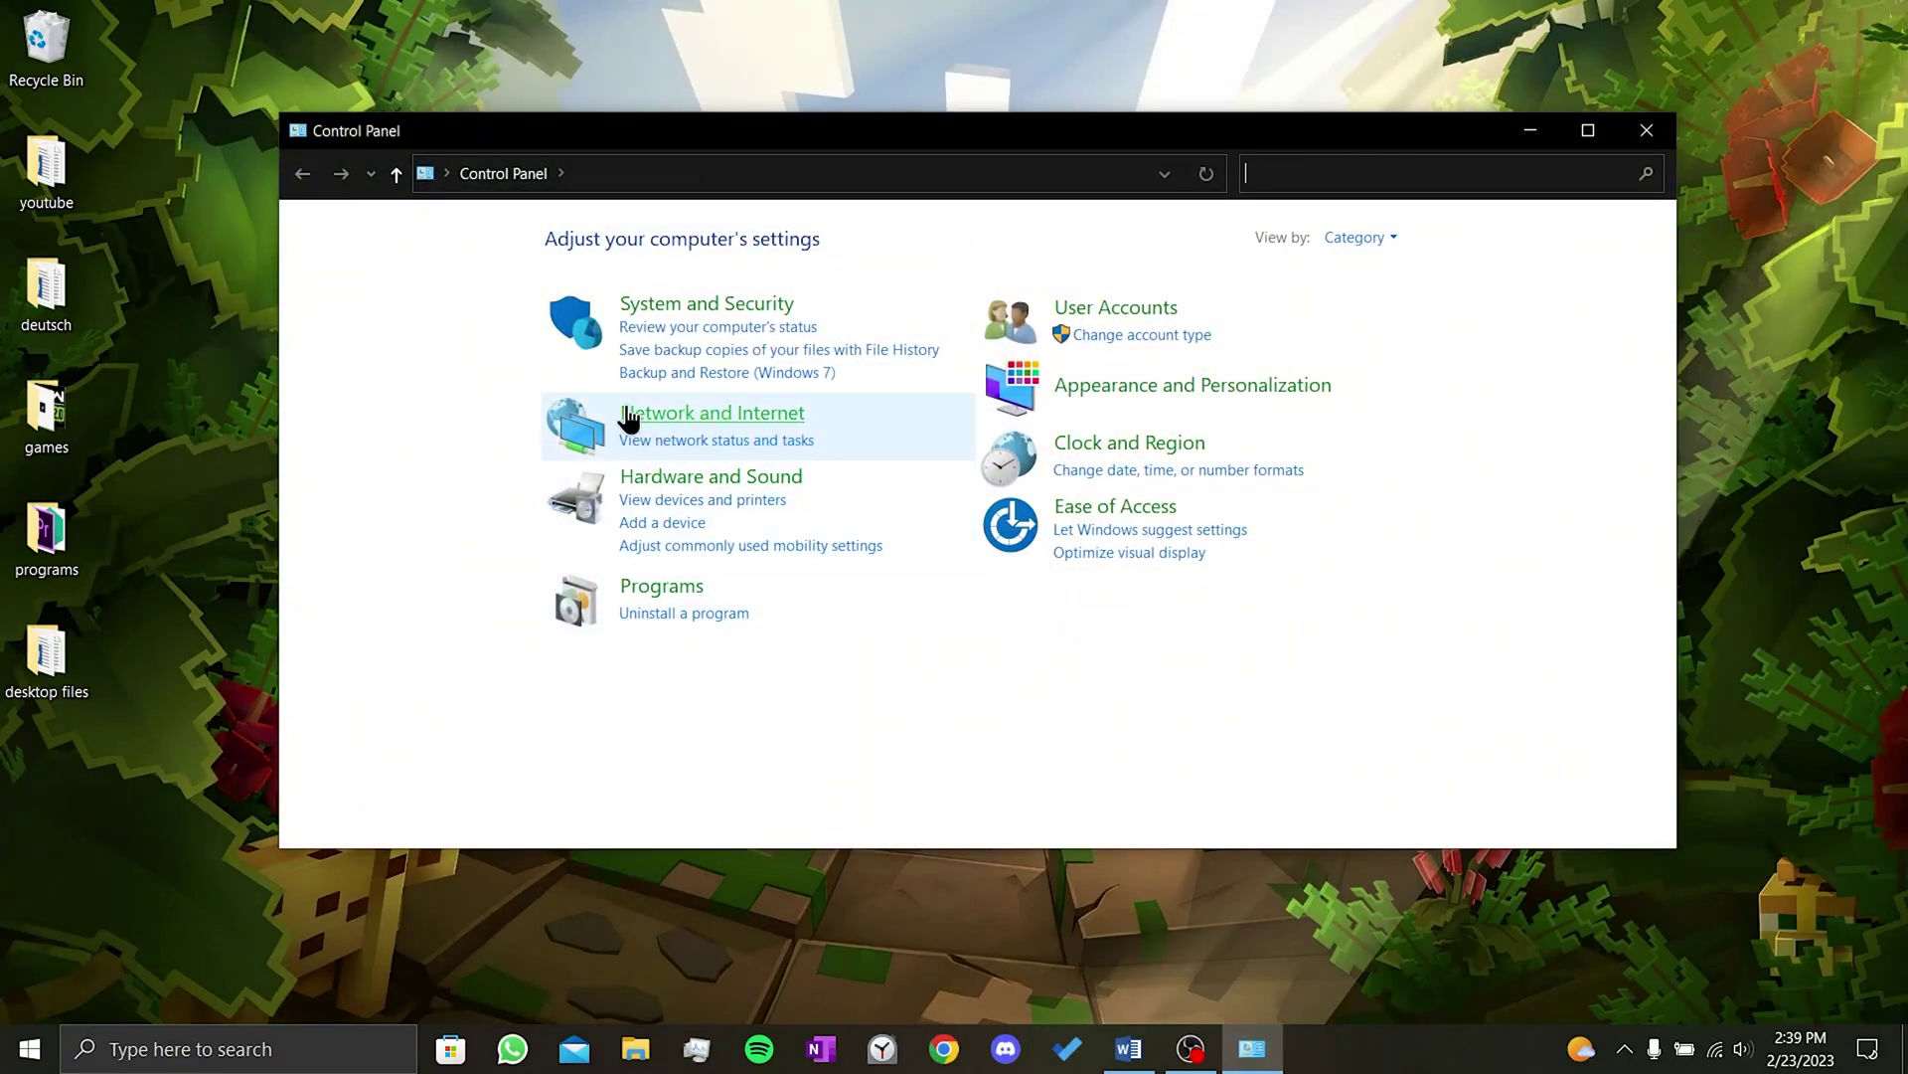
{"action": "left_click", "coordinate": [677, 418]}
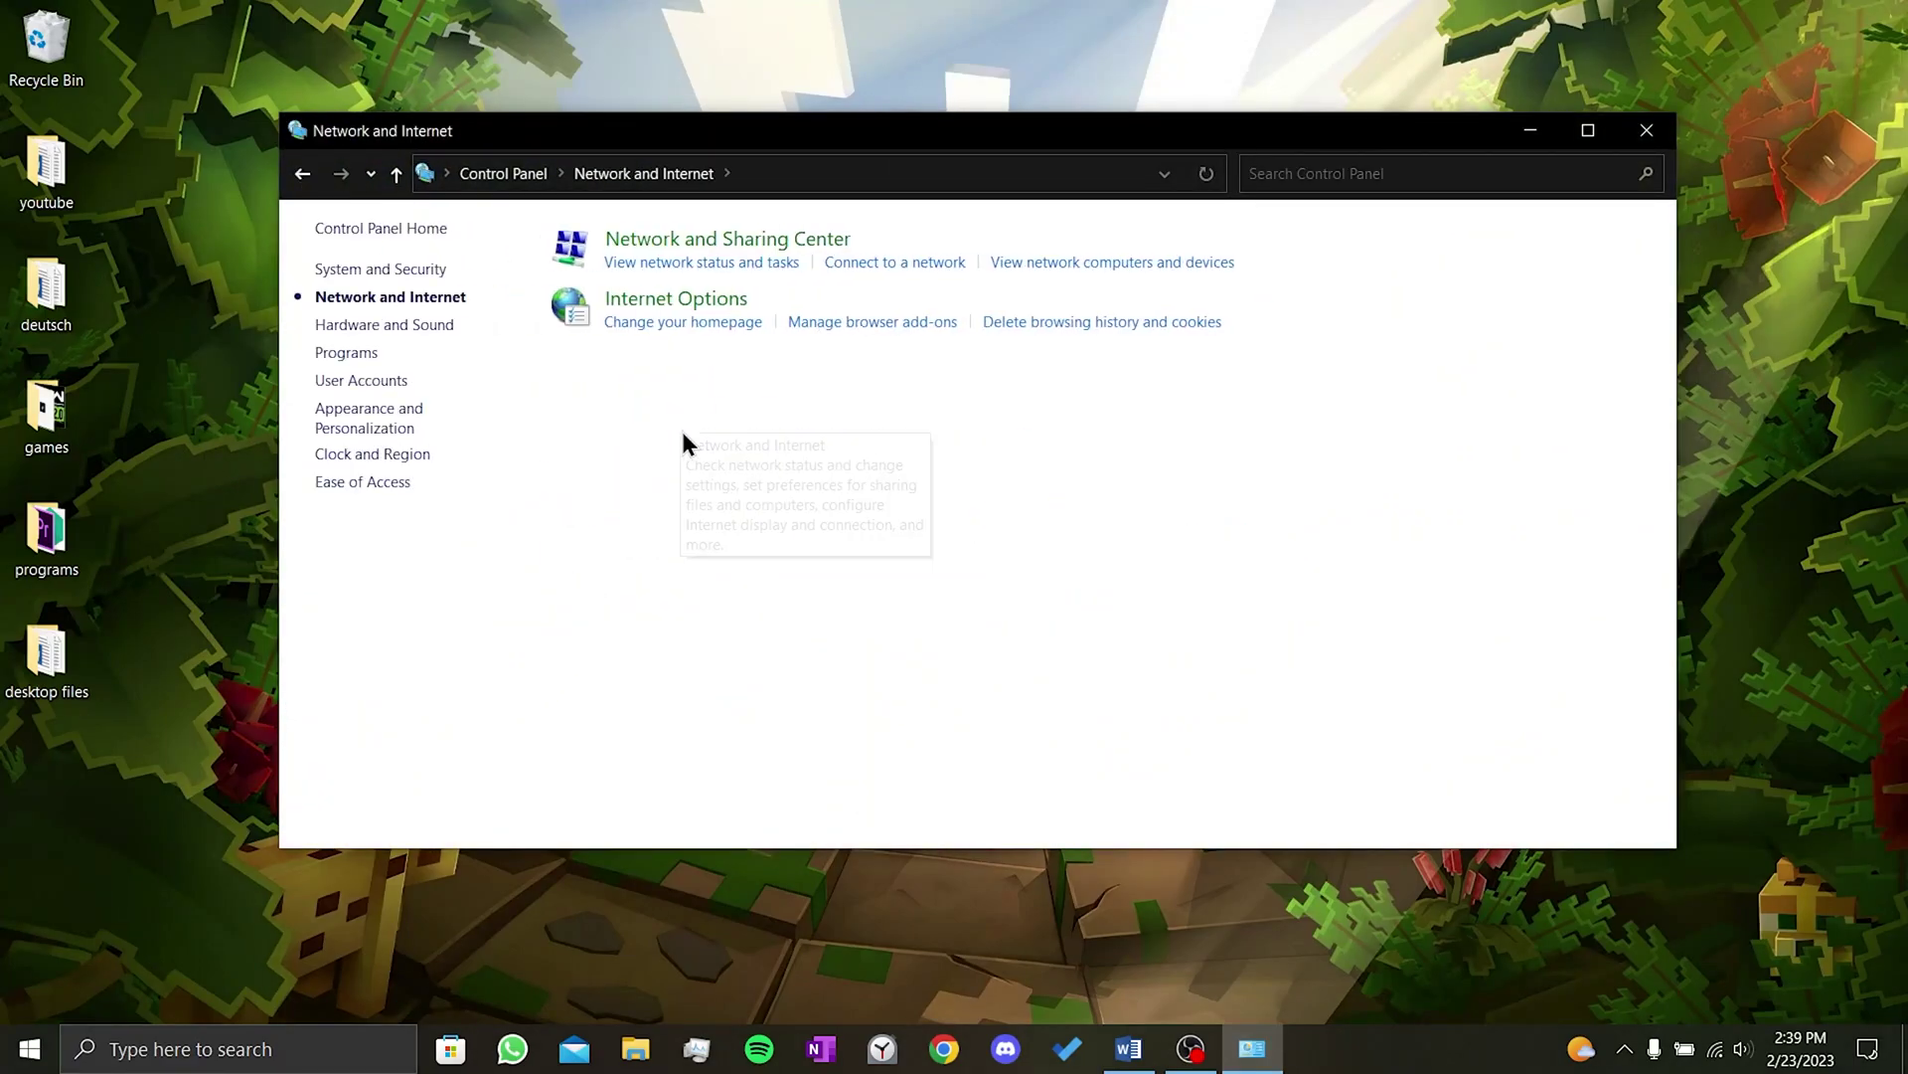
{"action": "left_click", "coordinate": [654, 241]}
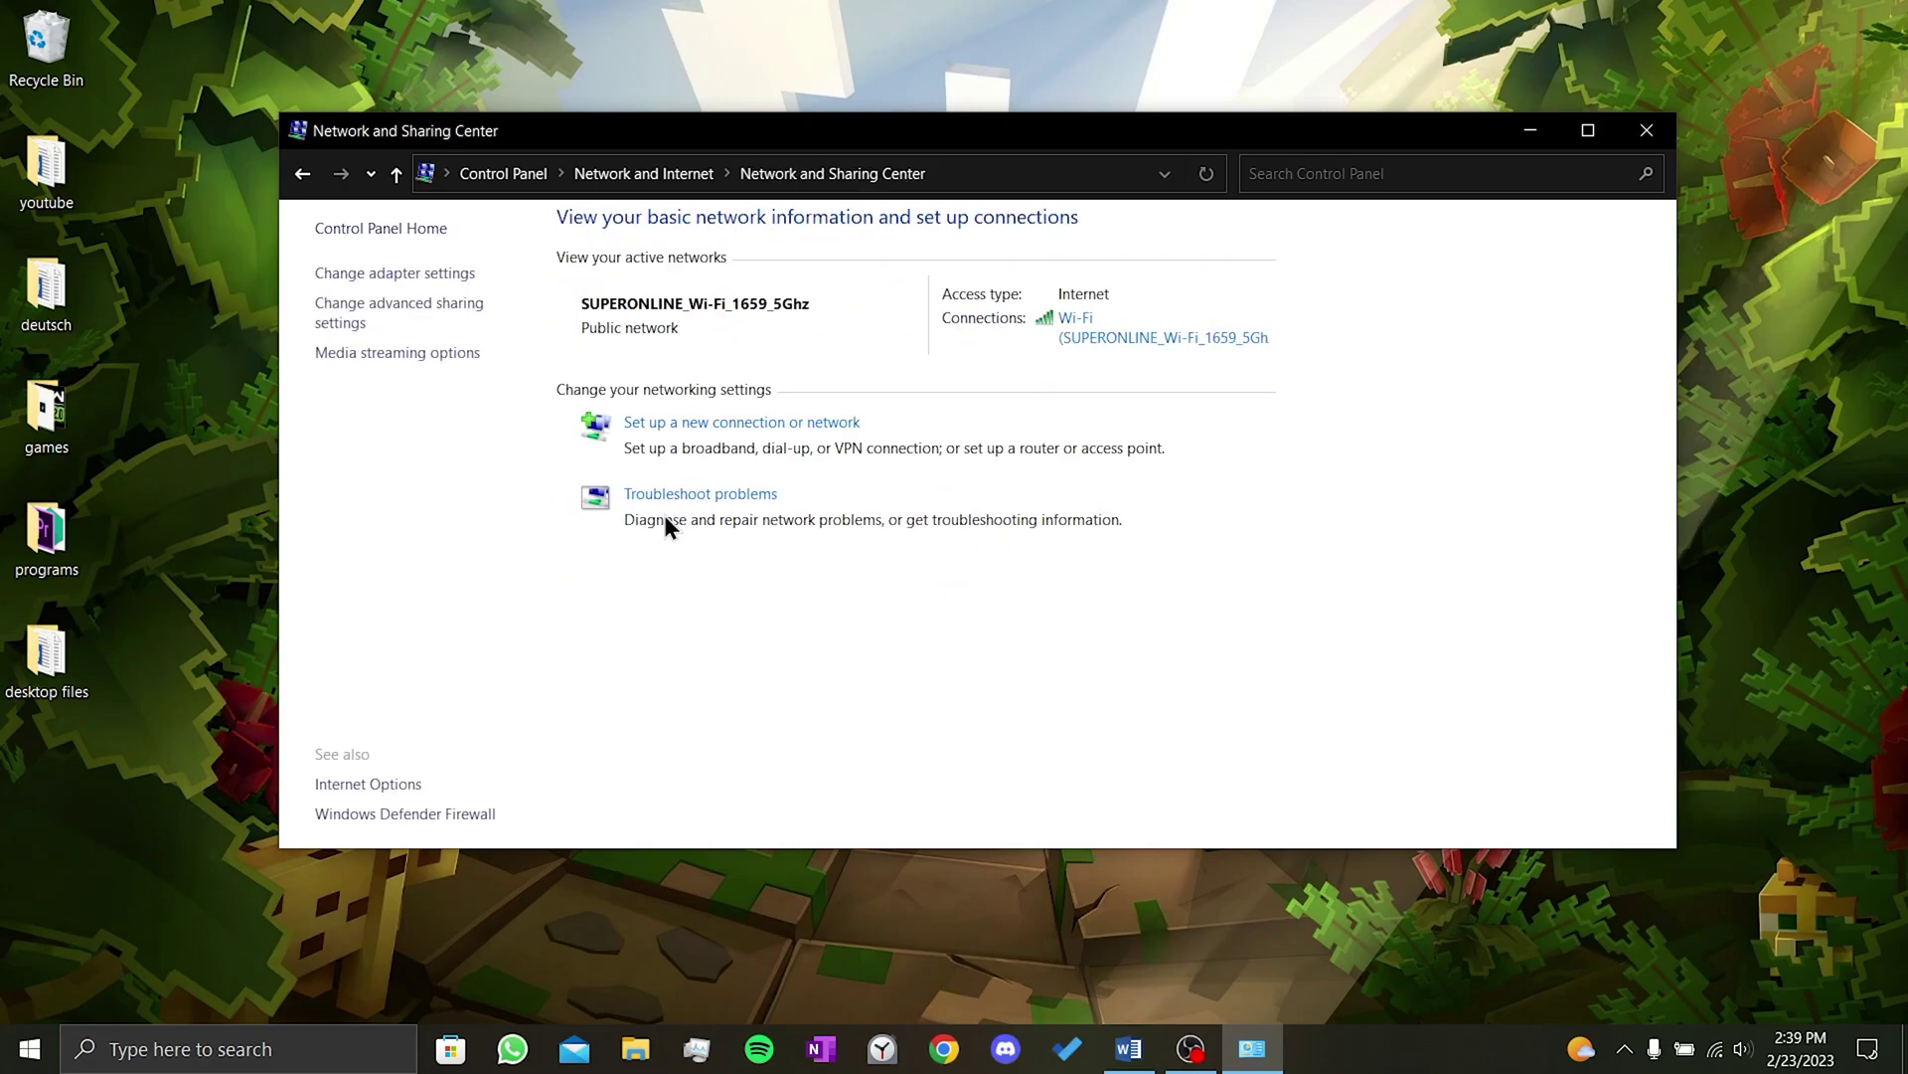
Open the Internet Protocol Version 4 (TCP/IPv4) properties of the active Wi-Fi connection
{"action": "left_click", "coordinate": [1124, 336]}
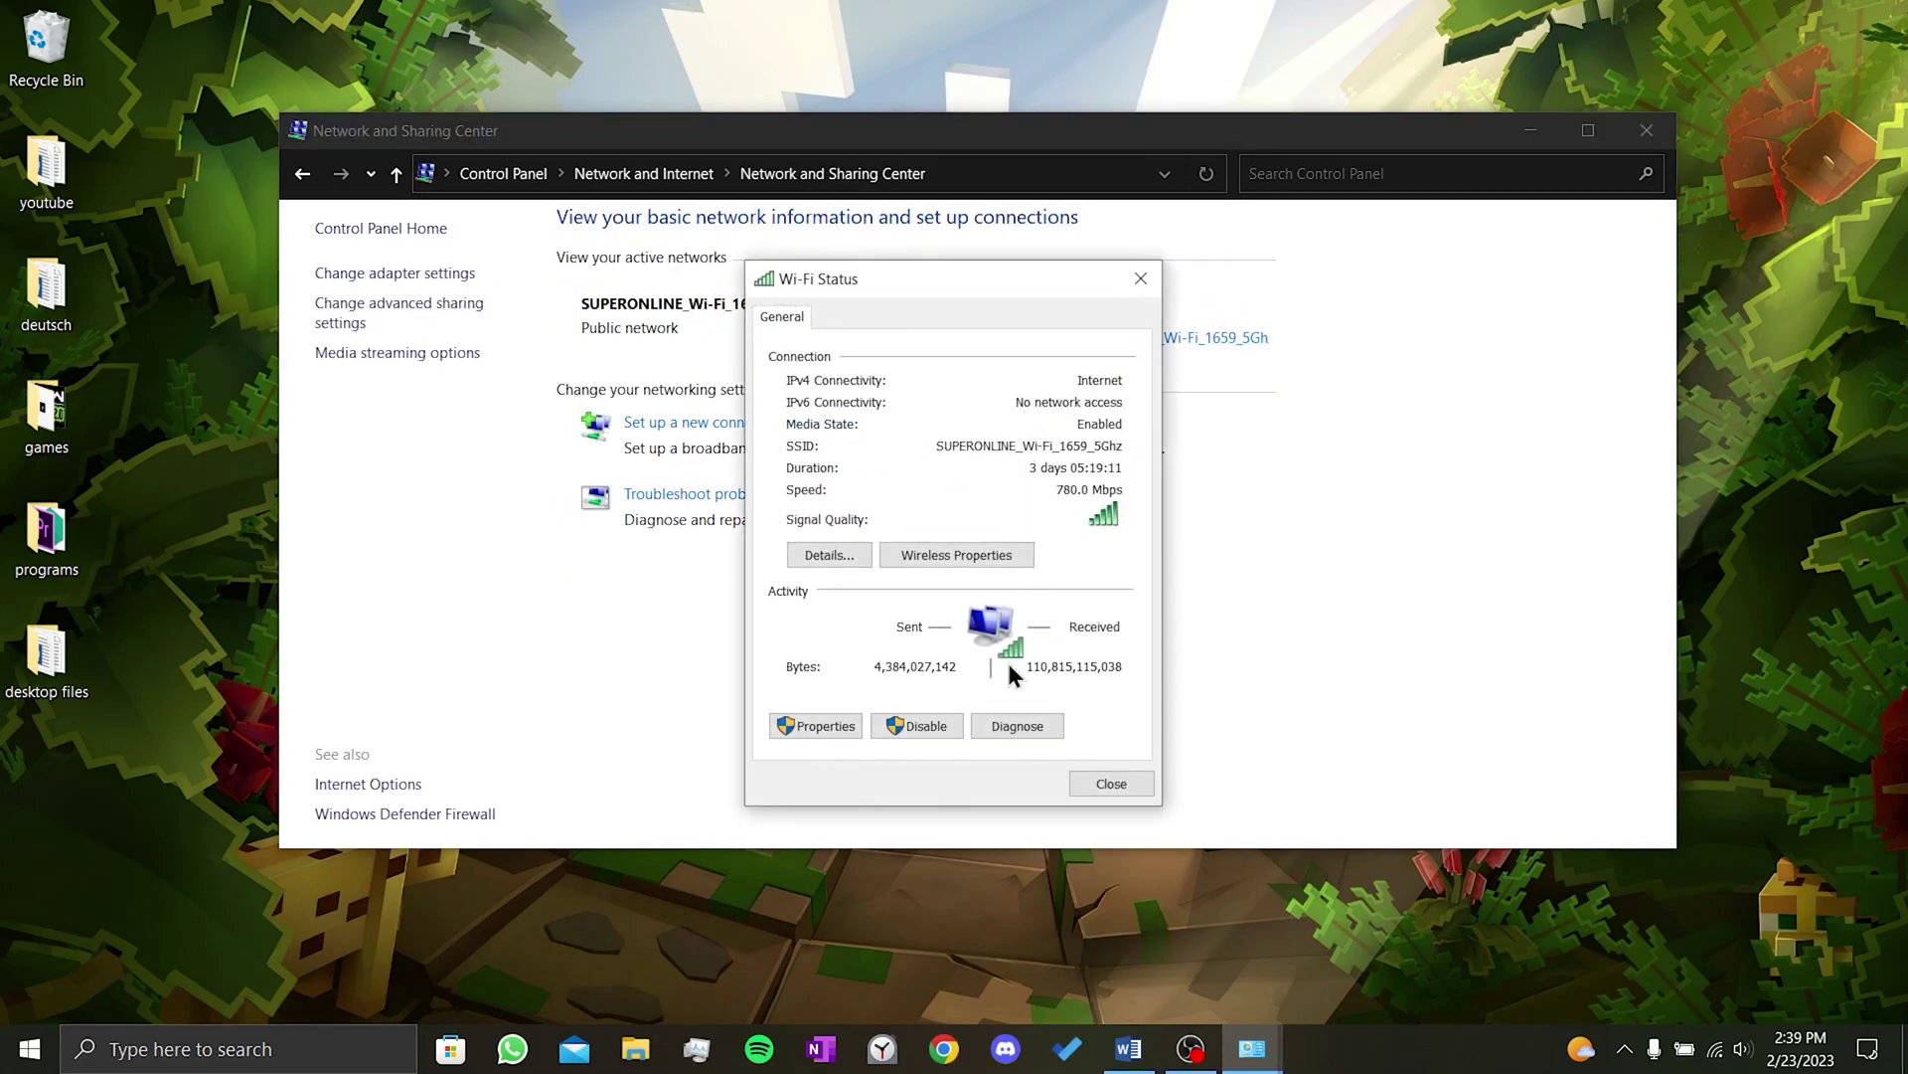
{"action": "left_click", "coordinate": [827, 725]}
{"action": "left_click", "coordinate": [917, 562]}
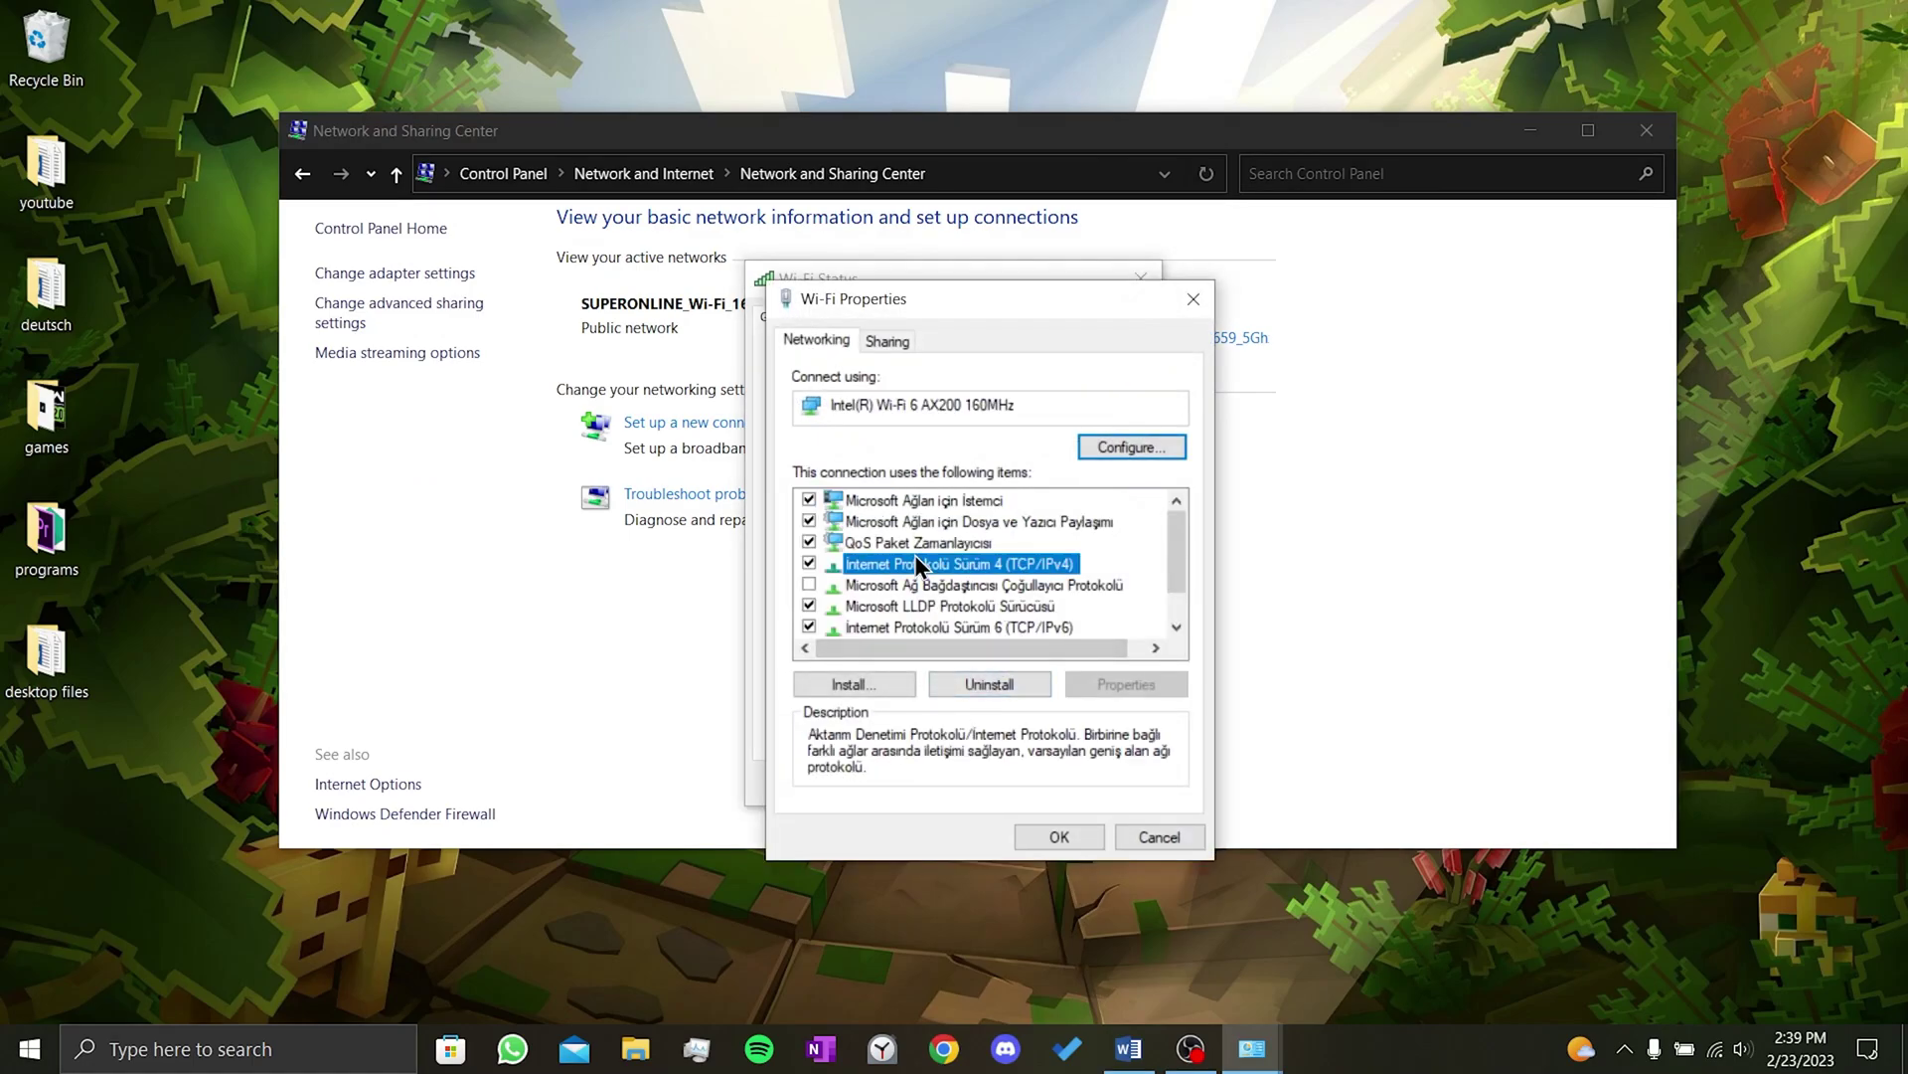
{"action": "double_click", "coordinate": [909, 562]}
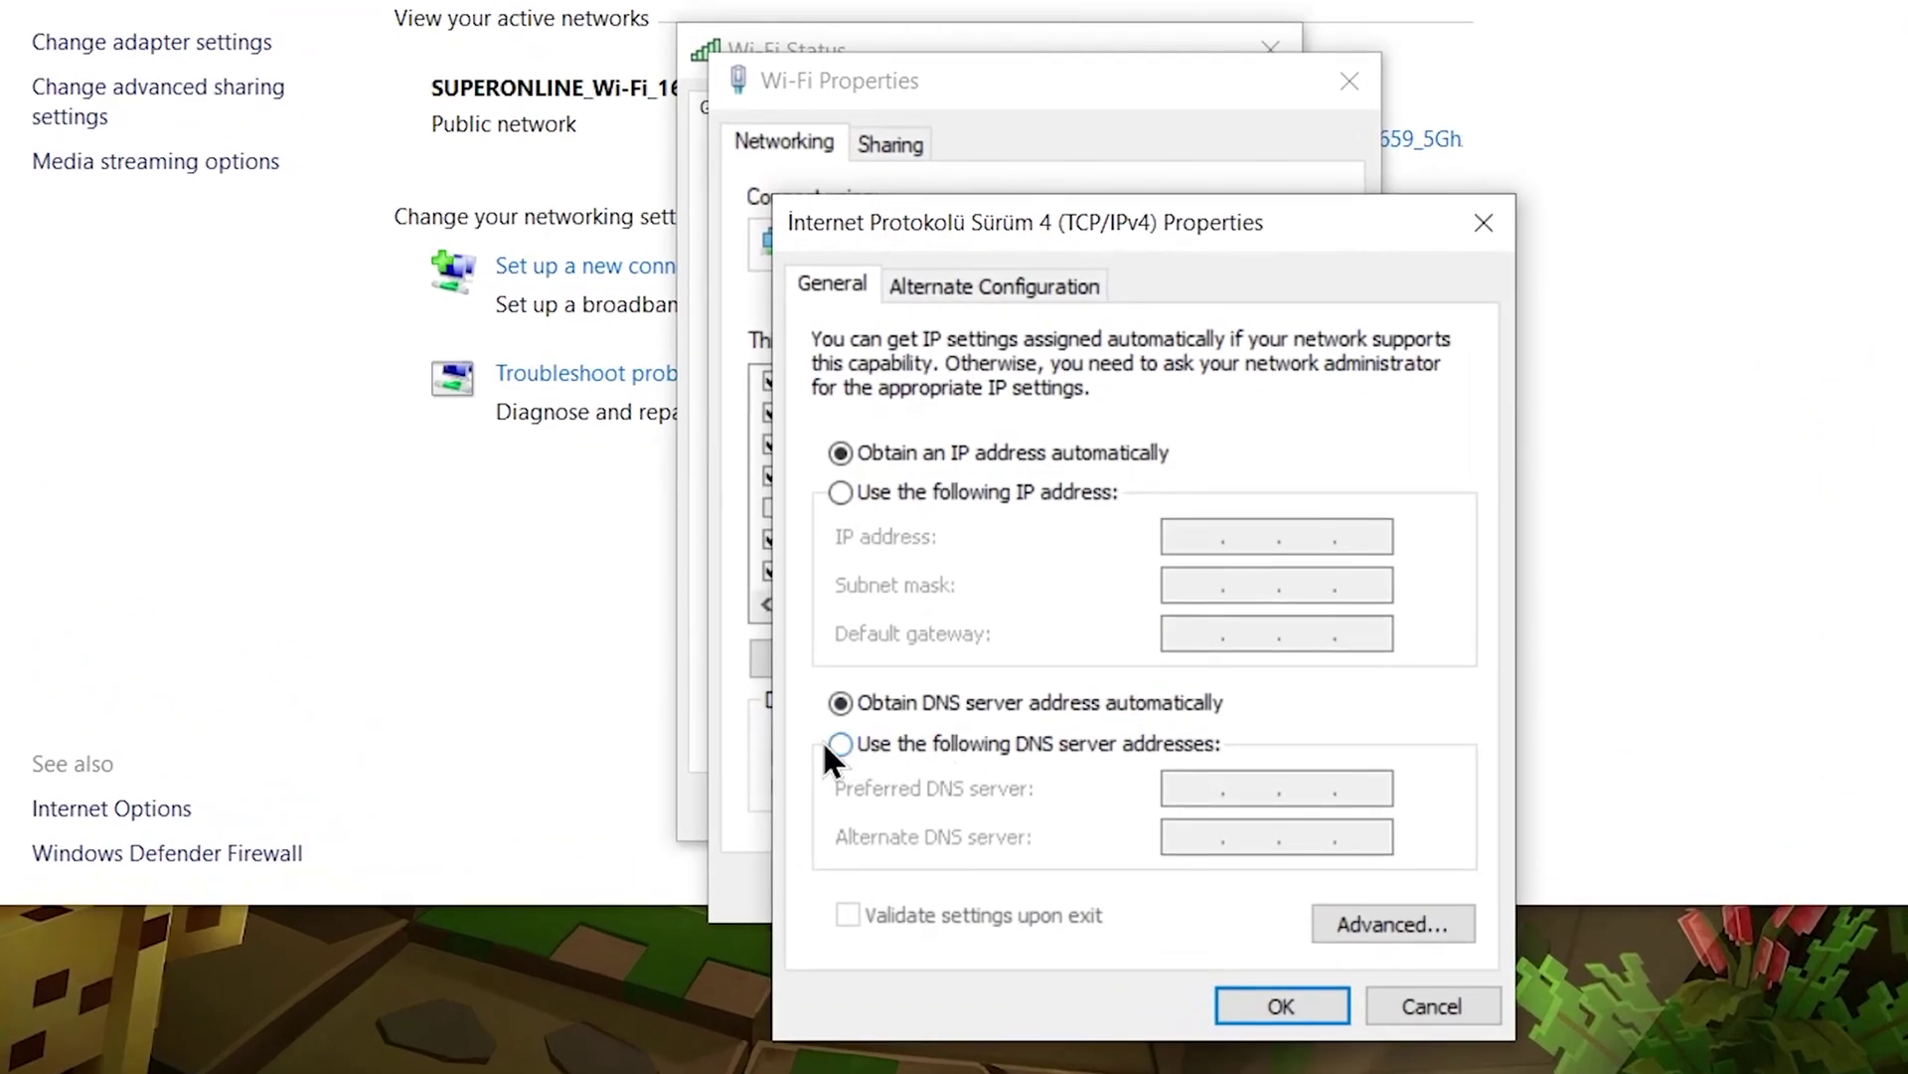
Use manual DNS servers for the Wi-Fi connection, with 8.8.8.8 as preferred and 8.8.4.4 as alternate, and apply the properties
{"action": "left_click", "coordinate": [861, 745]}
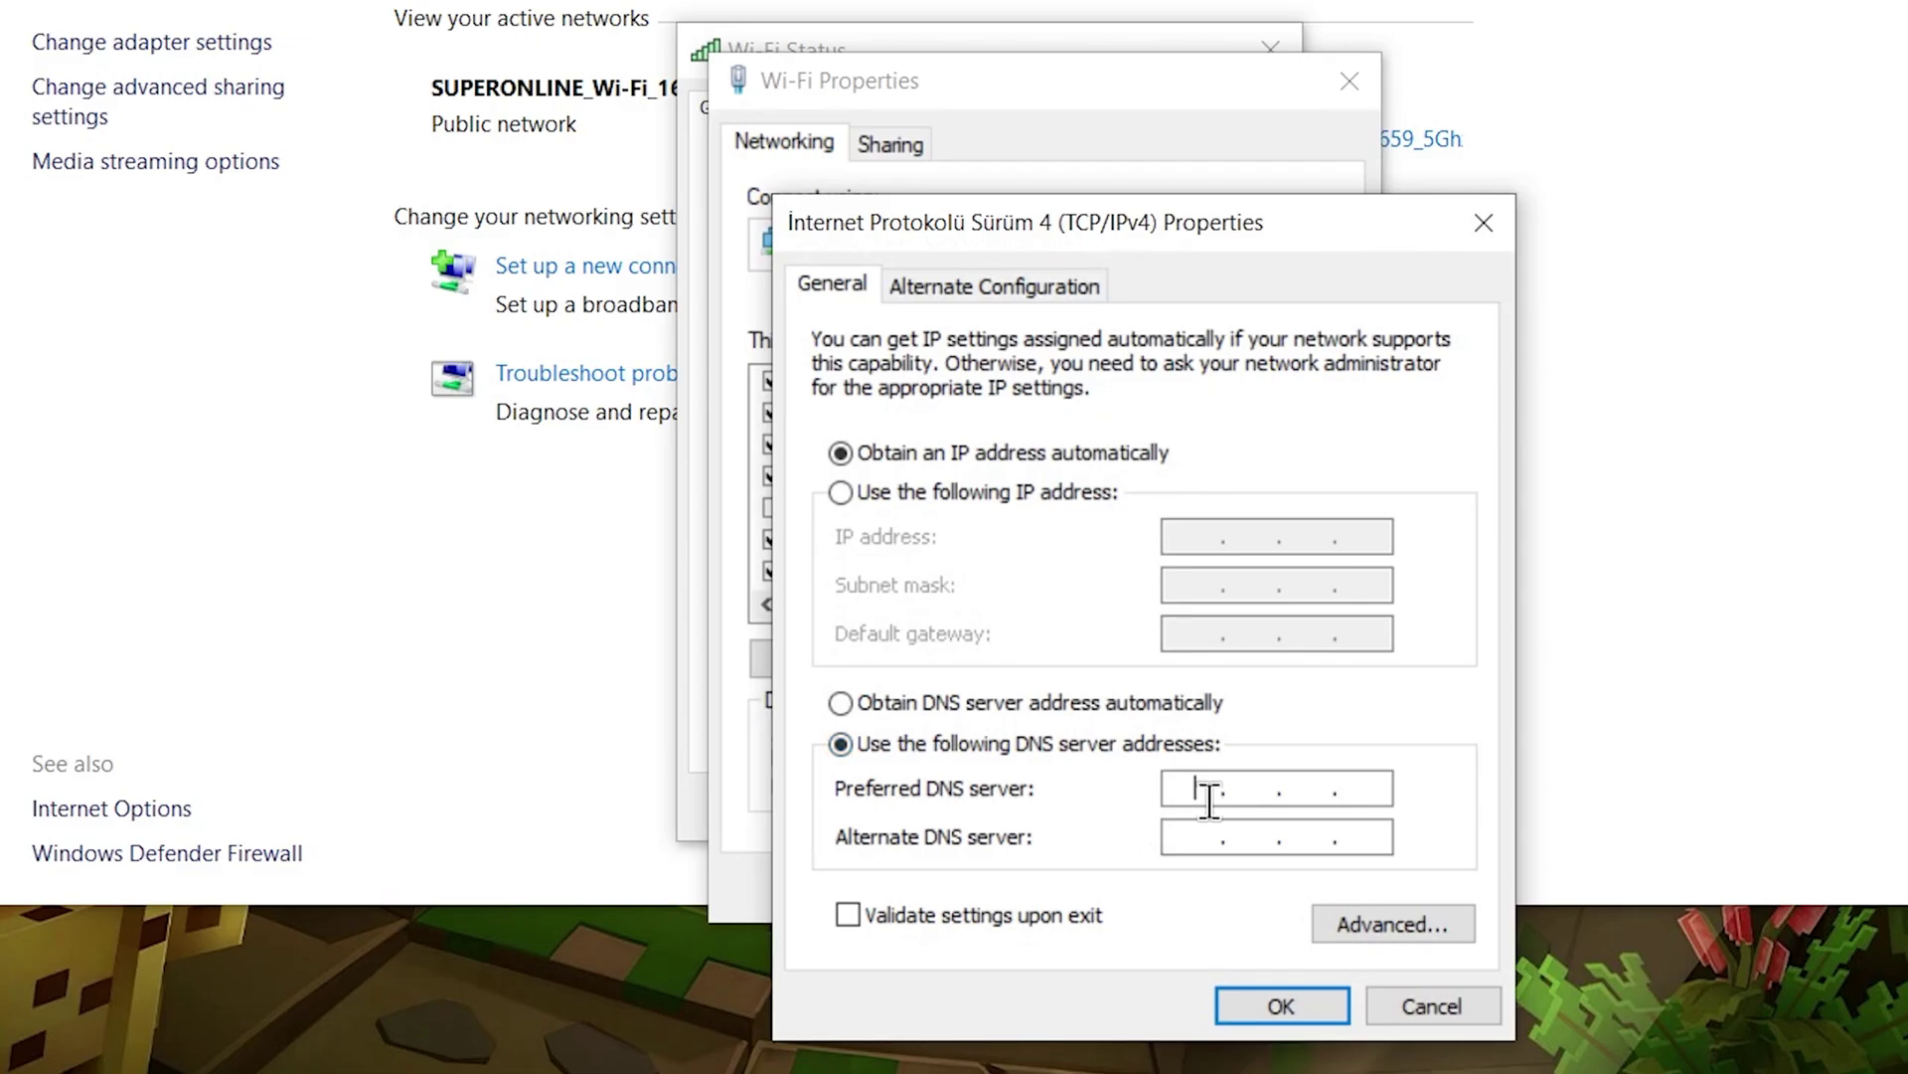
{"action": "type", "text": "8.8.8.8"}
{"action": "key", "text": "Tab"}
{"action": "type", "text": ".8.4.4"}
{"action": "key", "text": "shift+Tab"}
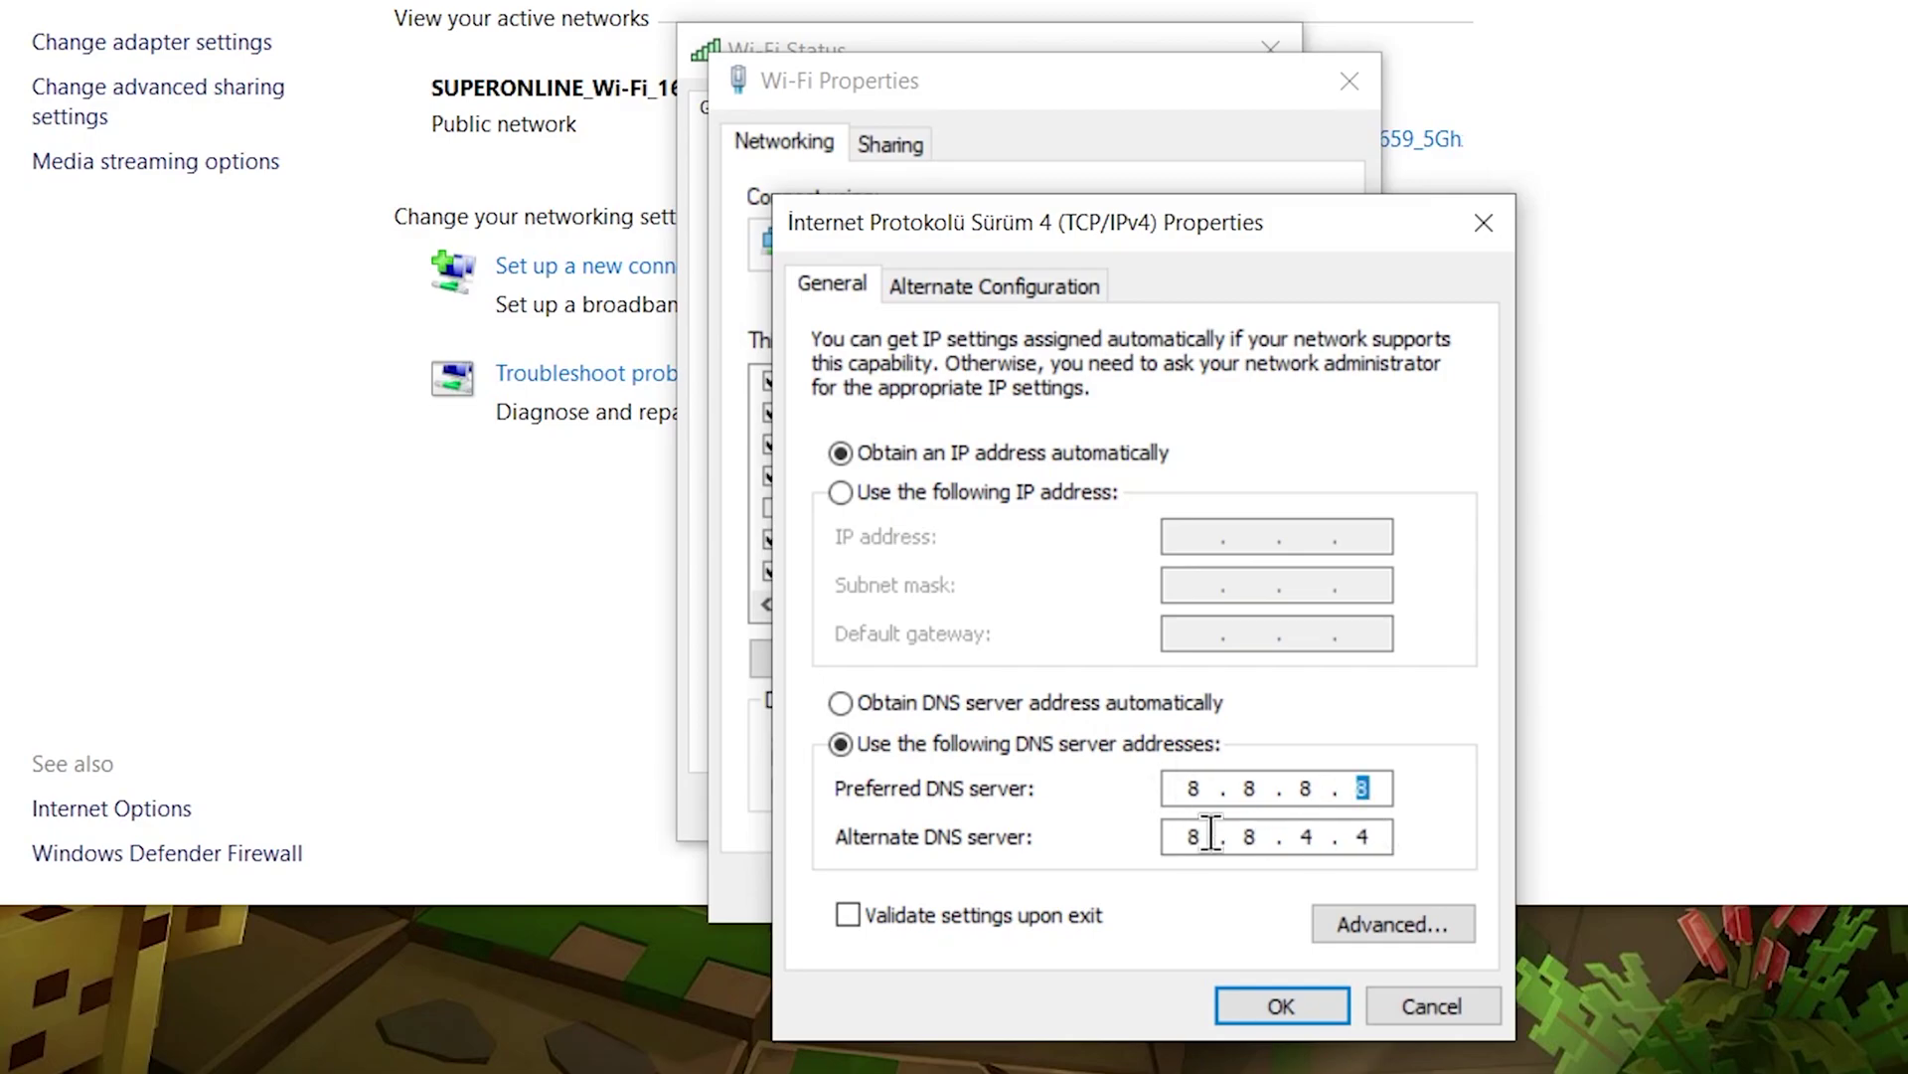
{"action": "left_click", "coordinate": [1272, 992]}
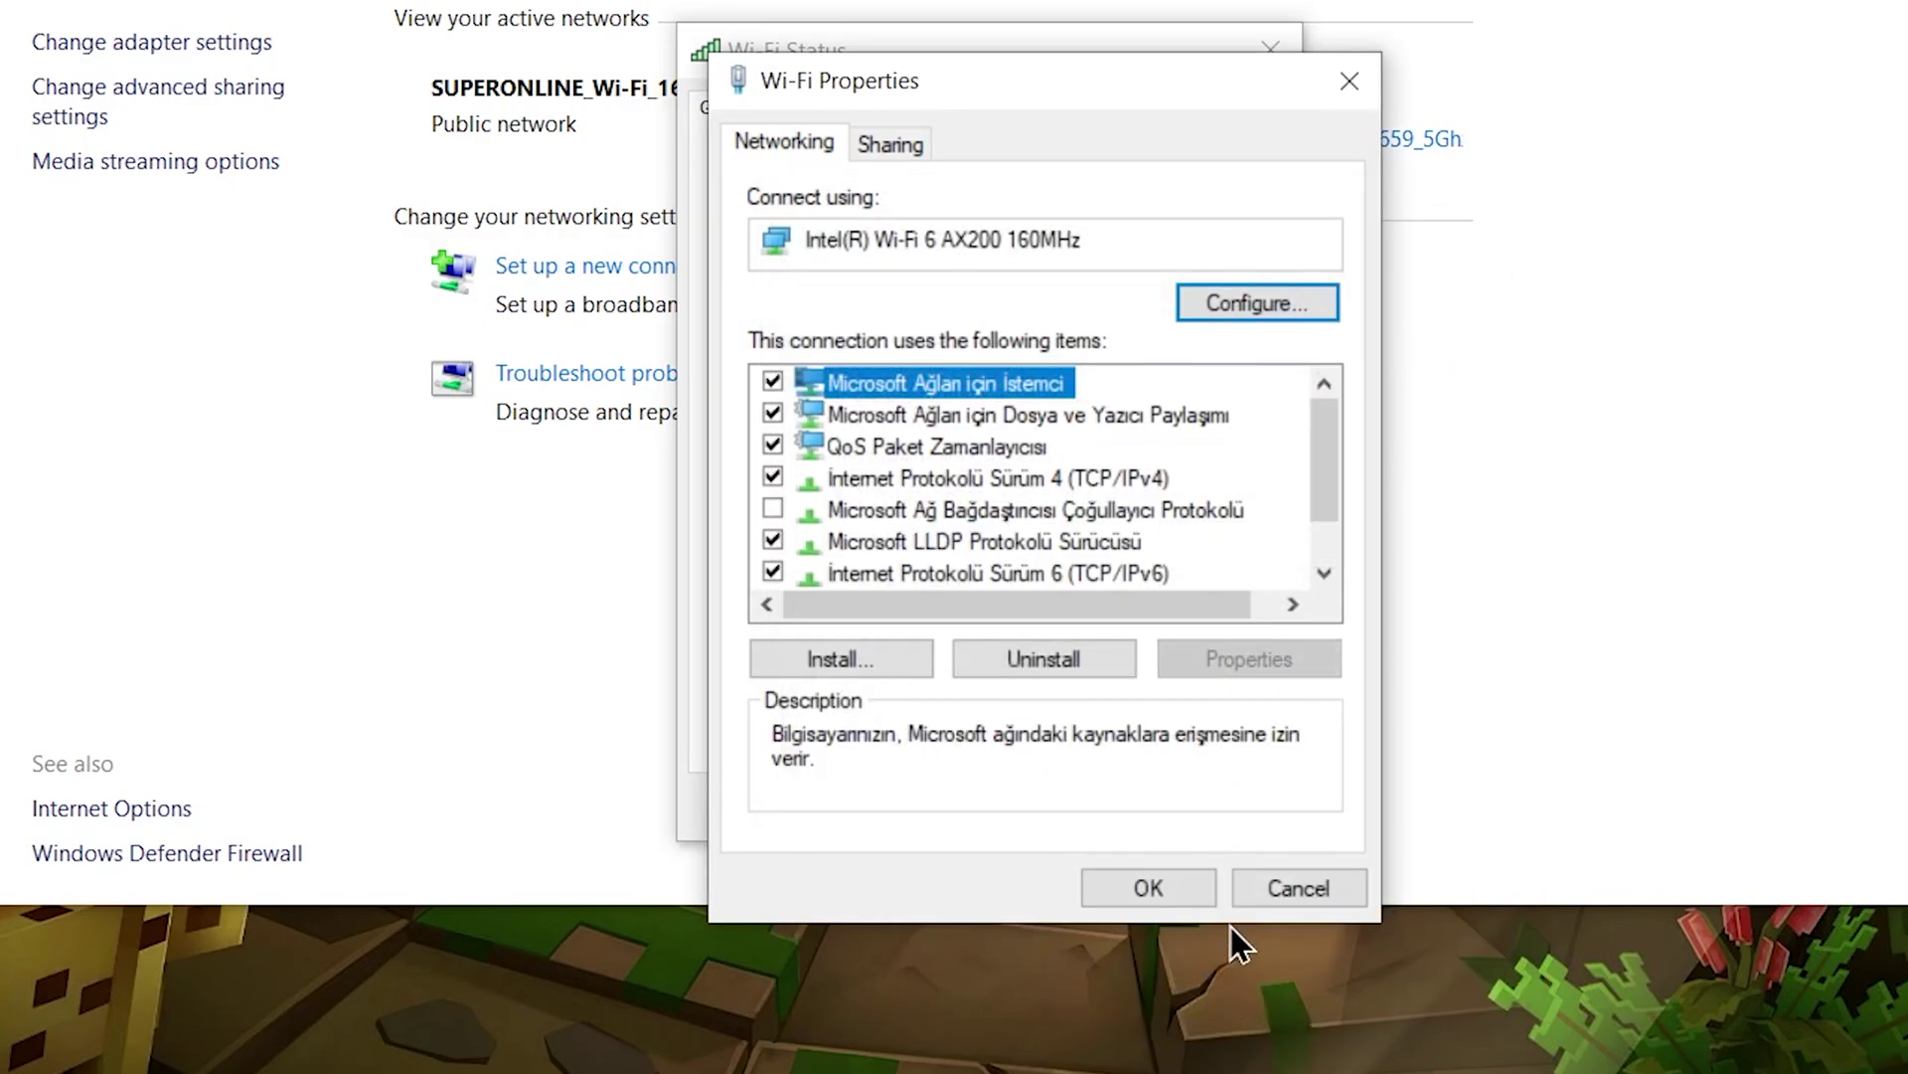
{"action": "left_click", "coordinate": [1133, 883]}
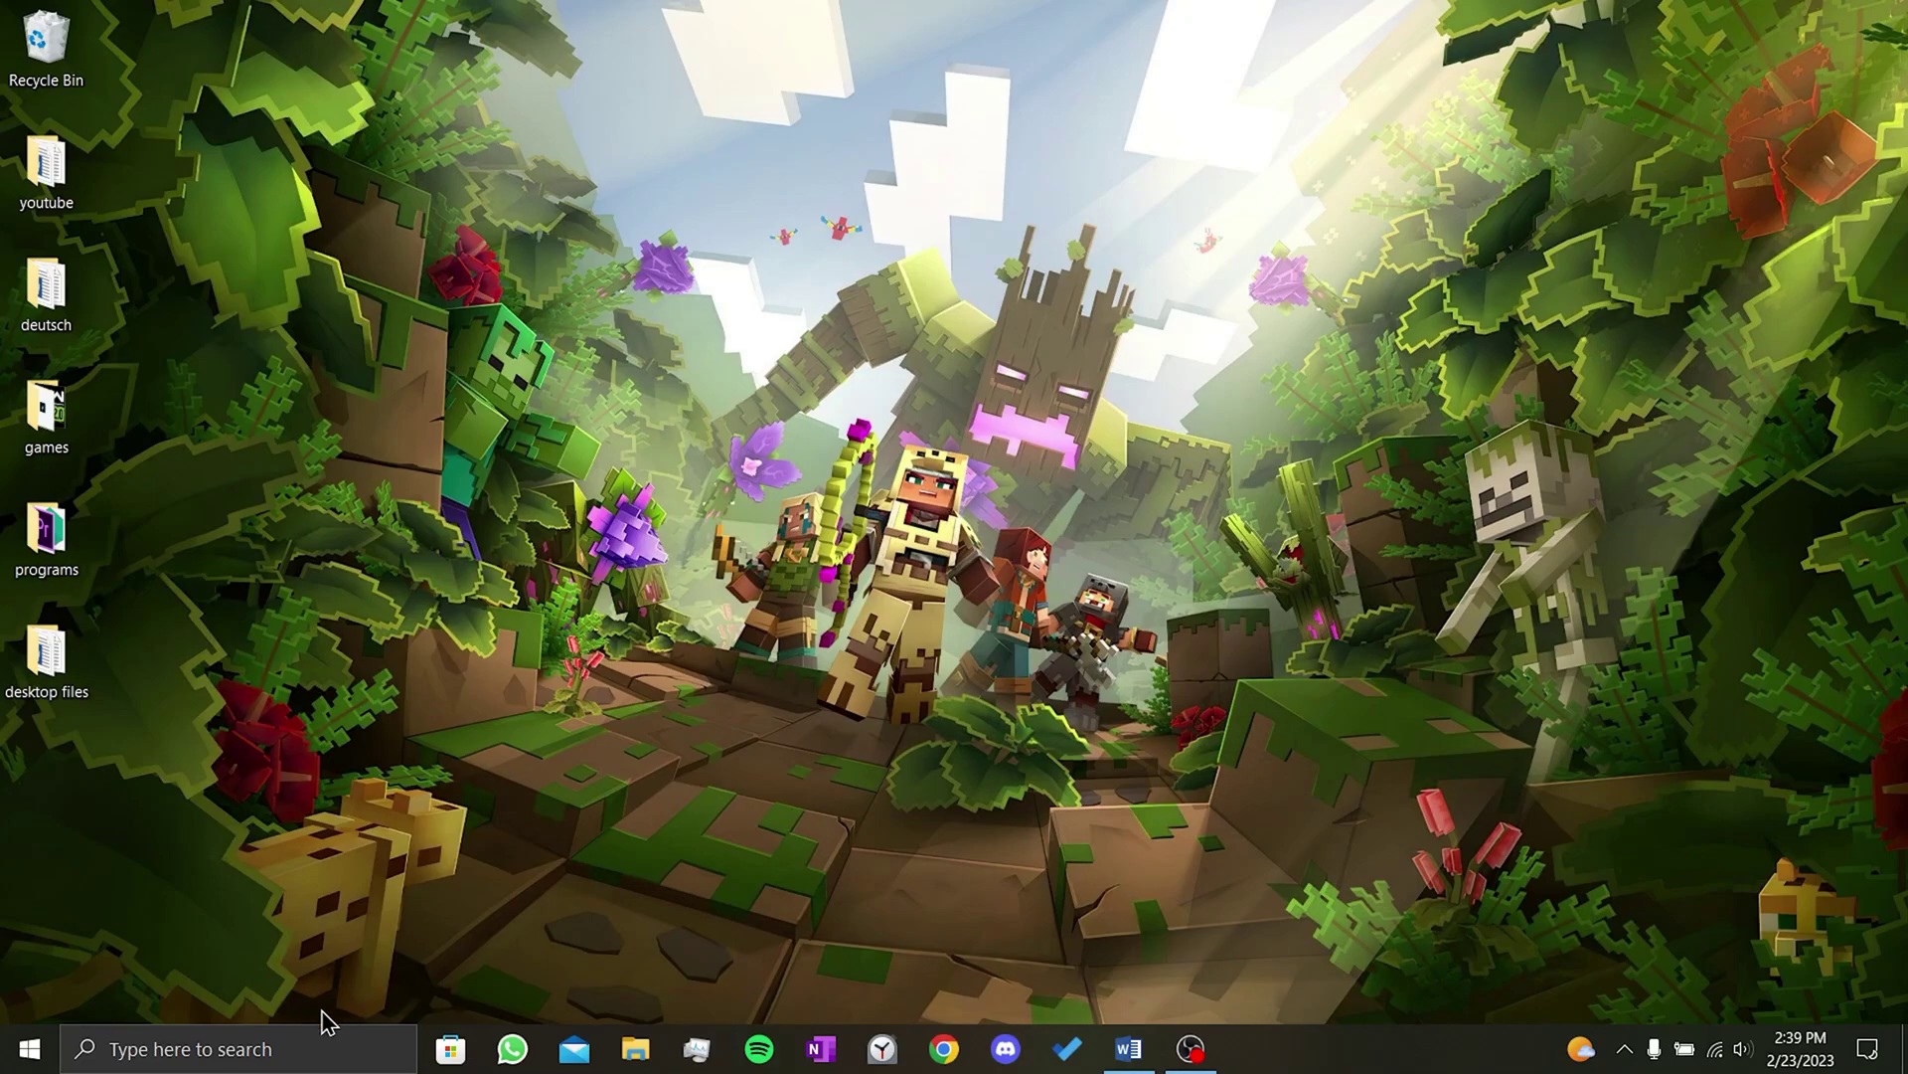
Open the Apps & features page of Windows Settings and filter the installed apps by "minecraft"
{"action": "left_click", "coordinate": [31, 1058]}
{"action": "left_click", "coordinate": [31, 935]}
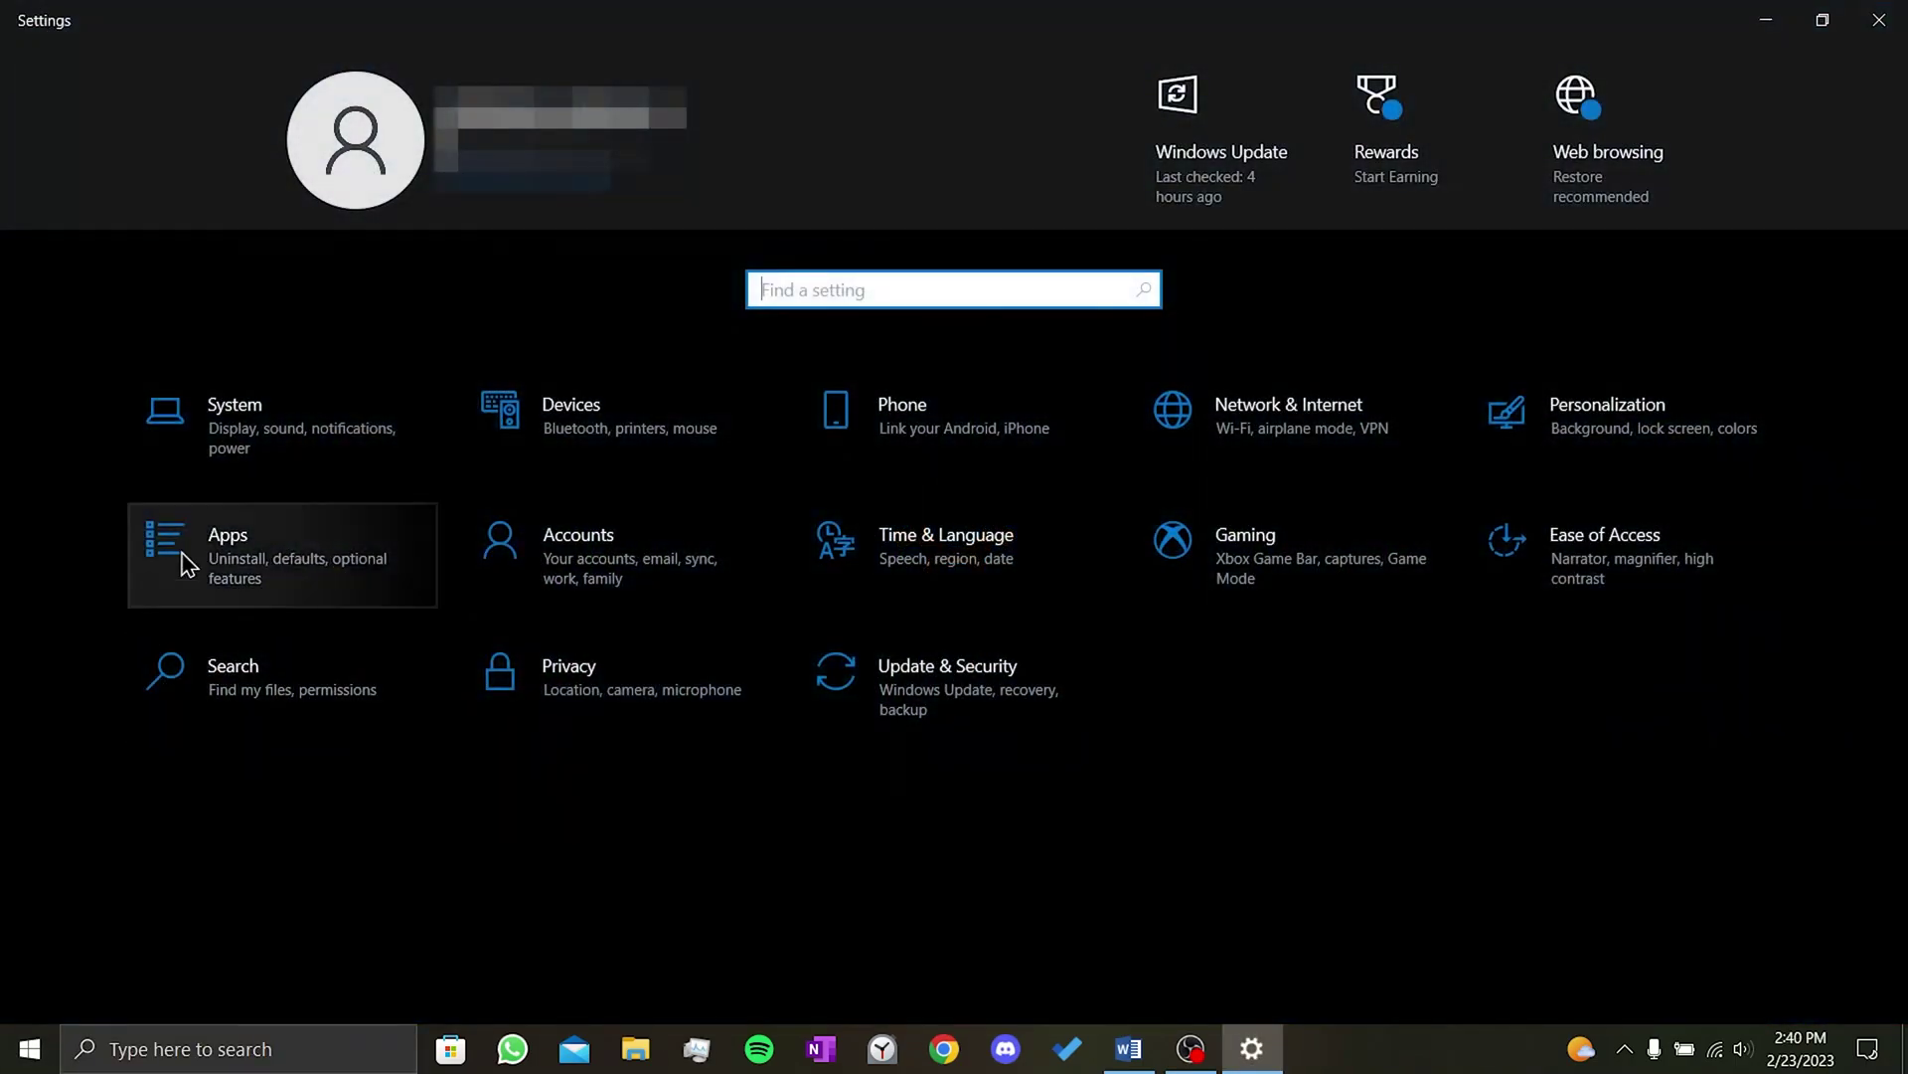
{"action": "left_click", "coordinate": [212, 577]}
{"action": "left_click", "coordinate": [525, 553]}
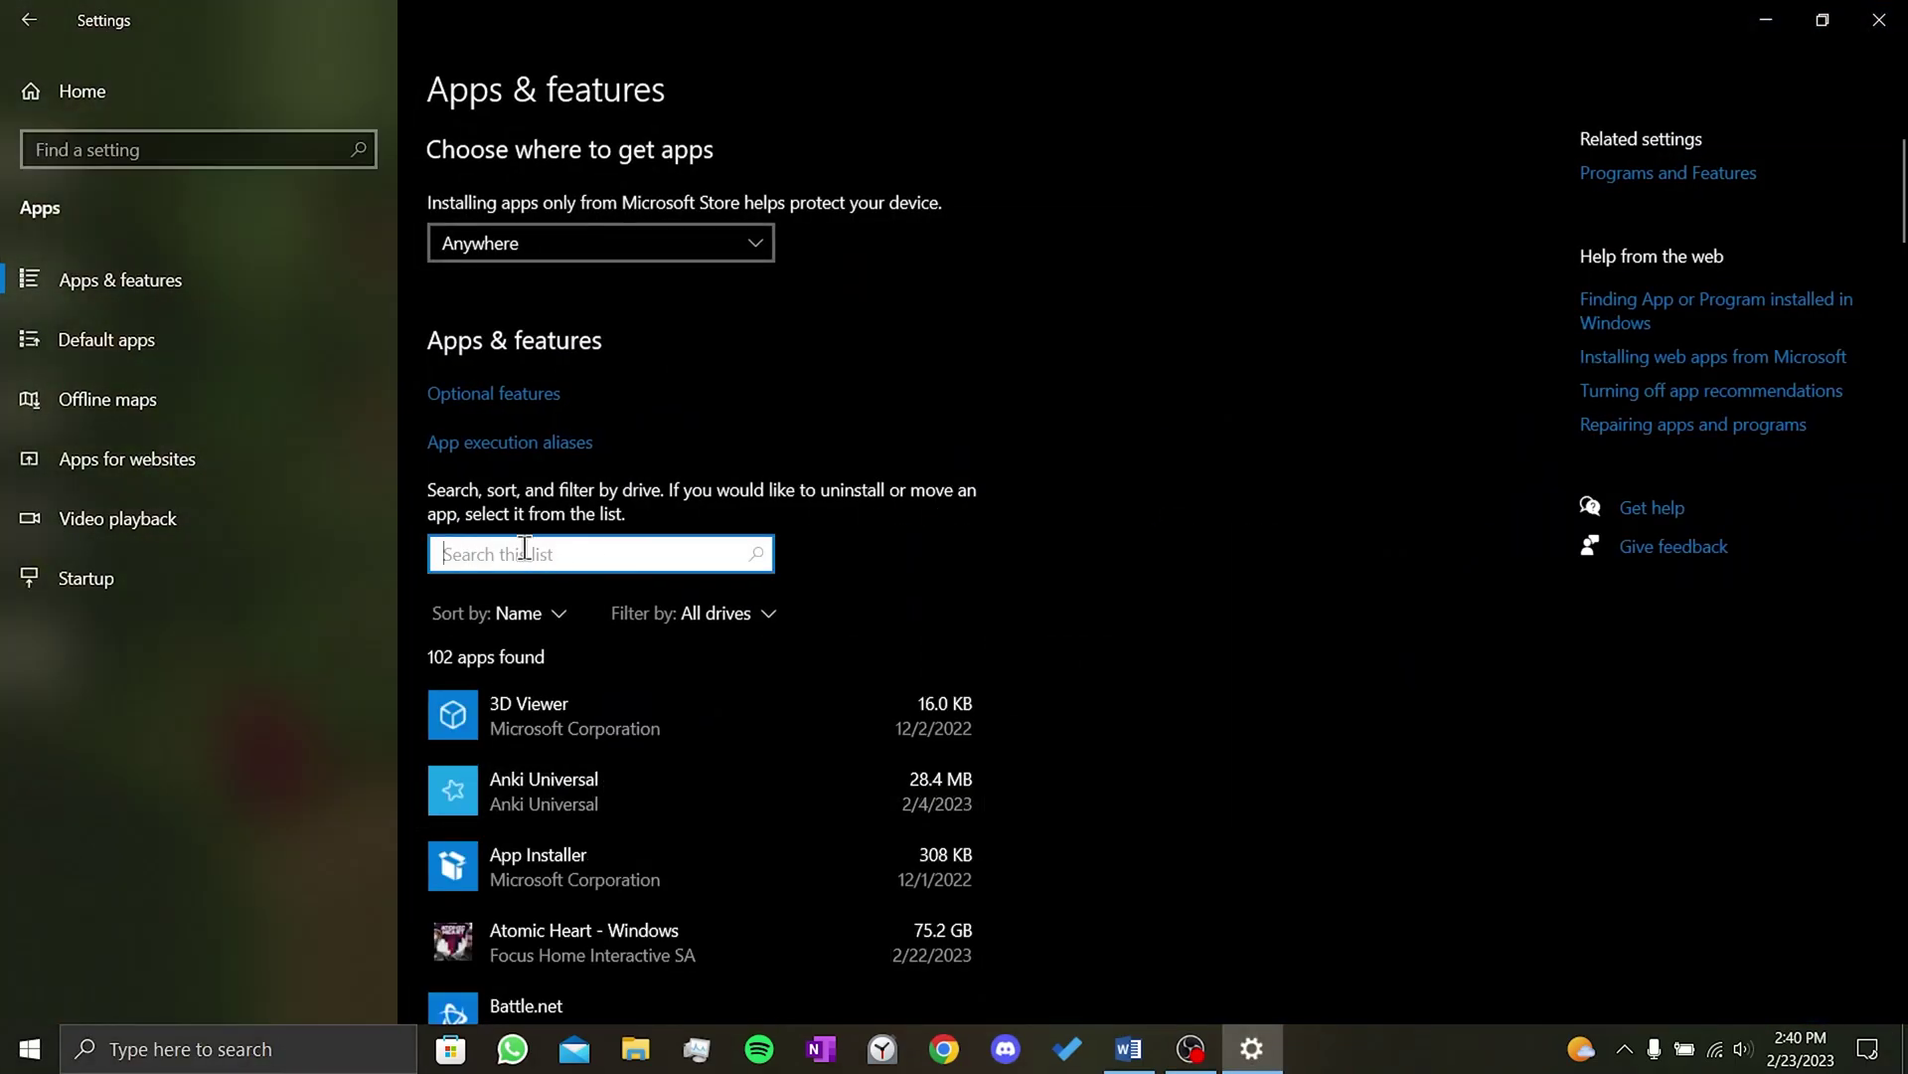
{"action": "type", "text": "minecraft"}
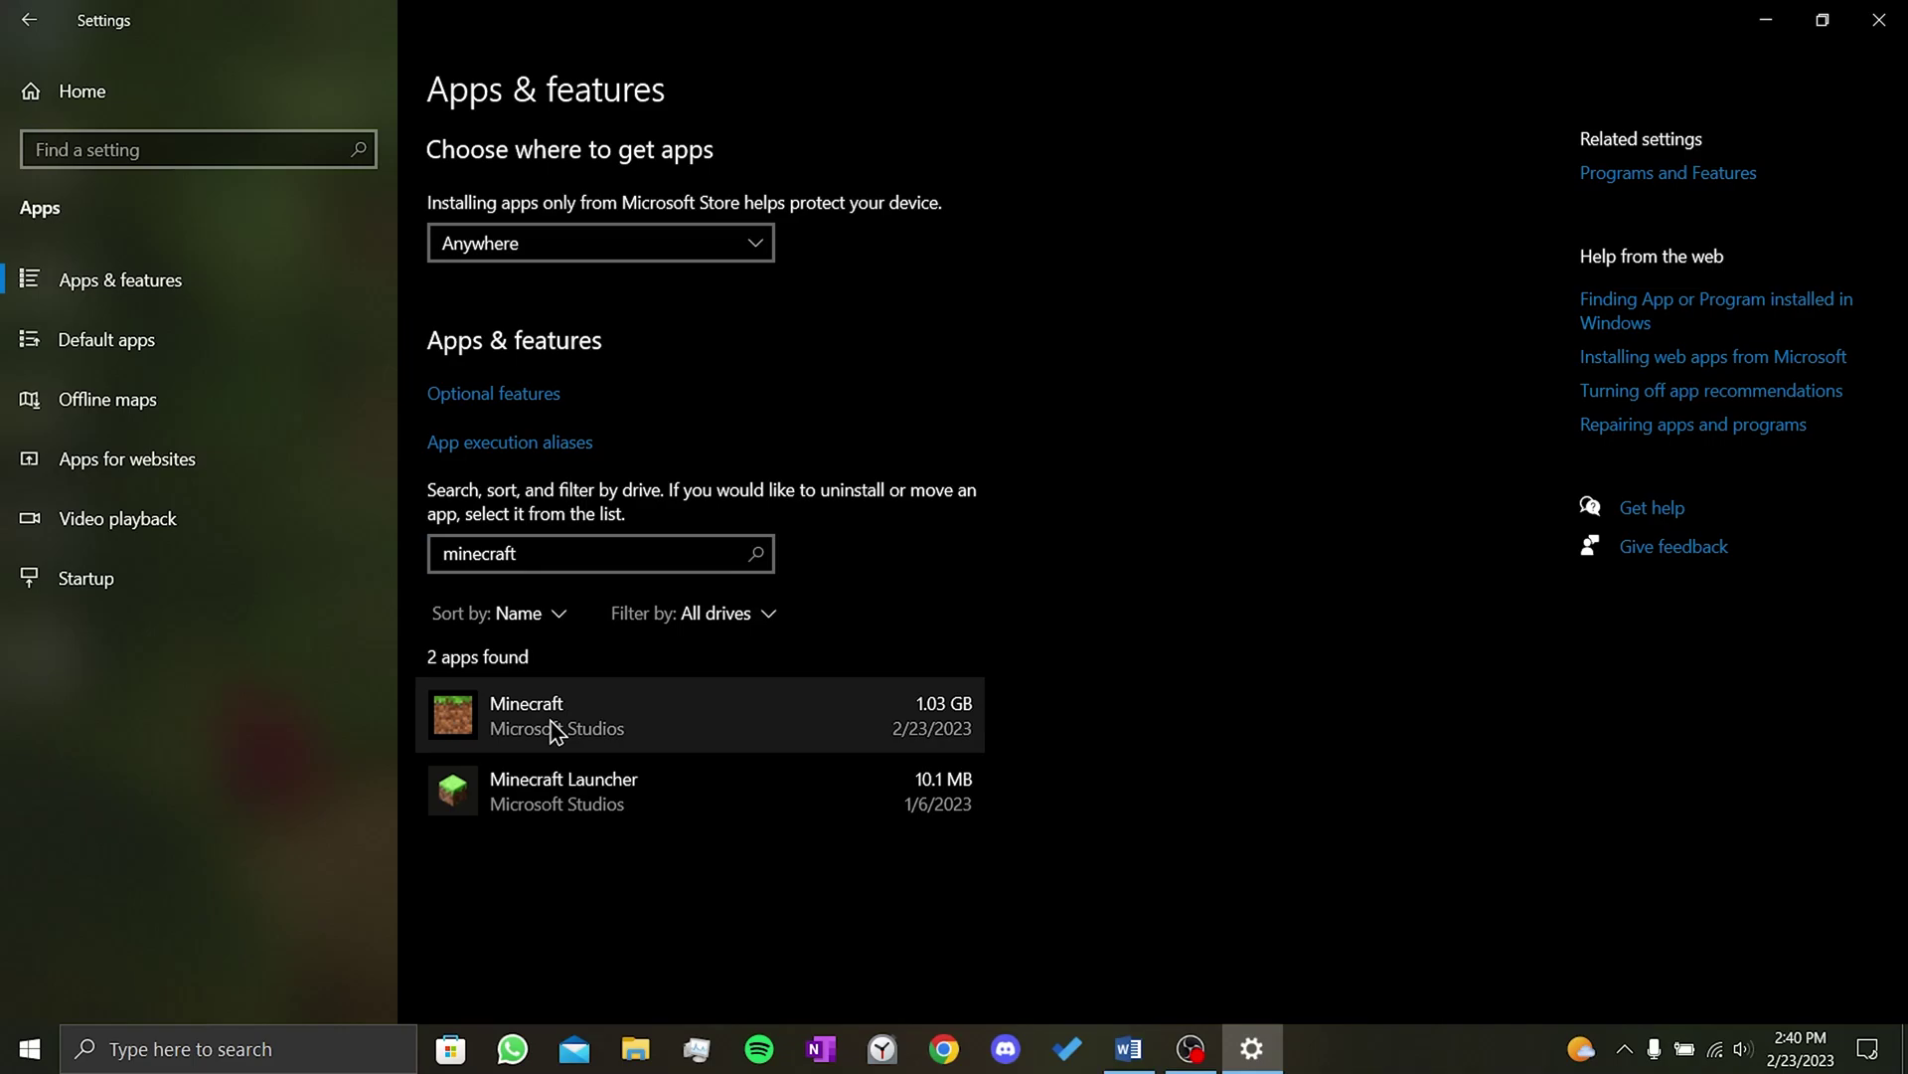
Uninstall both Minecraft and Minecraft Launcher from the filtered app list
{"action": "left_click", "coordinate": [552, 729]}
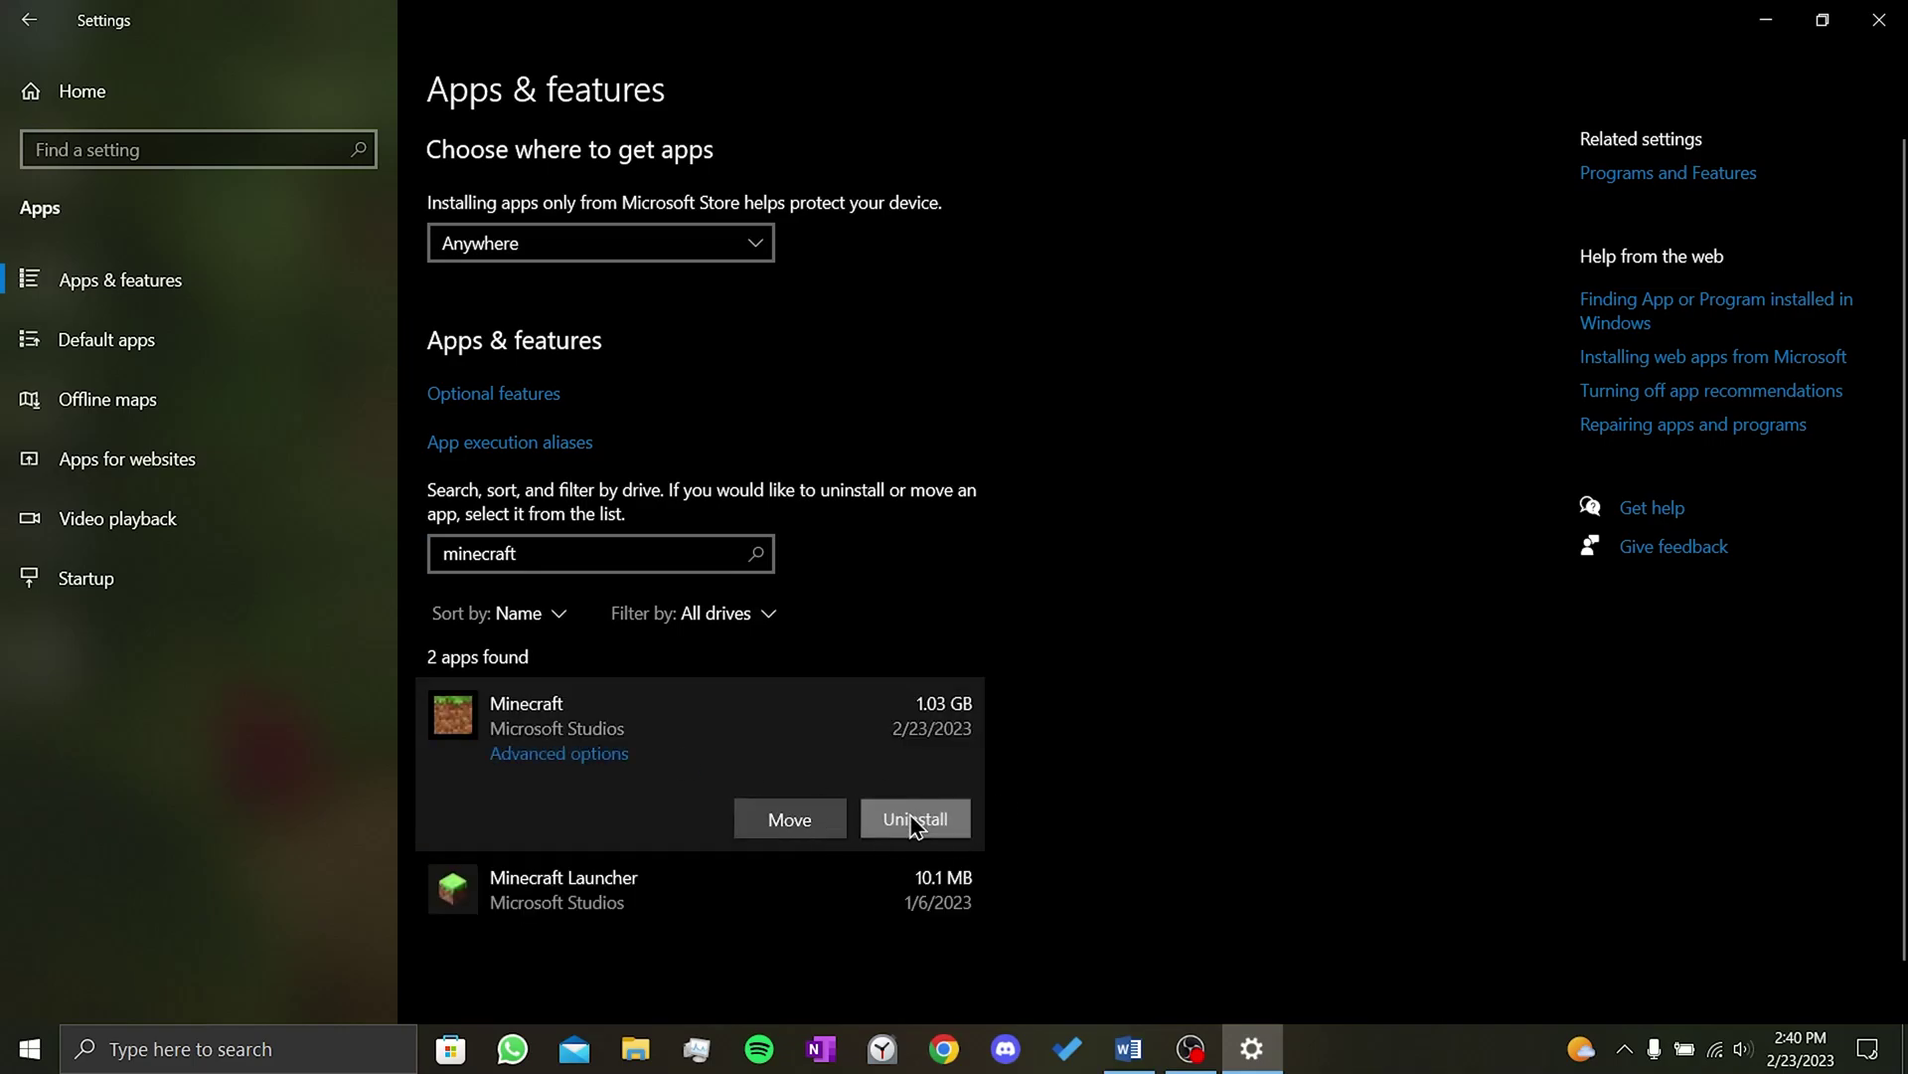
{"action": "left_click", "coordinate": [949, 819]}
{"action": "left_click", "coordinate": [1005, 758]}
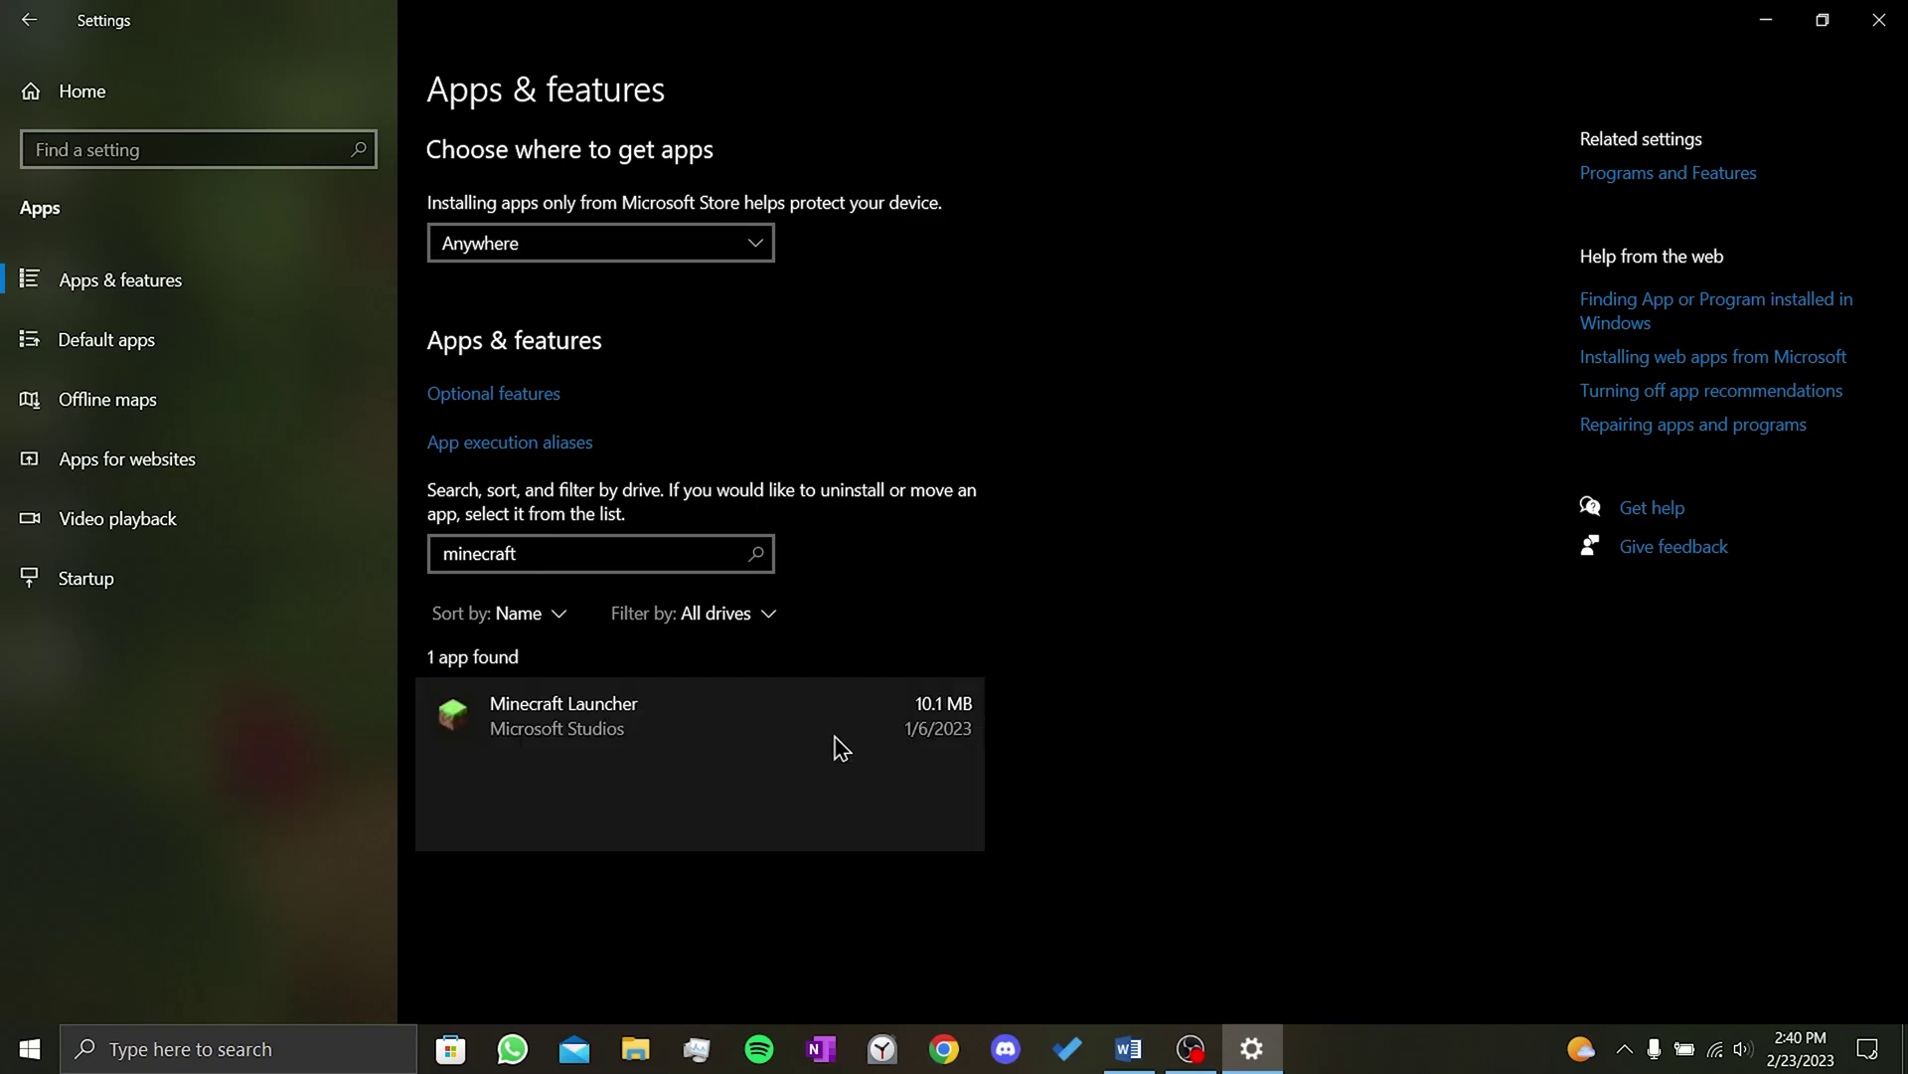
{"action": "left_click", "coordinate": [840, 747]}
{"action": "left_click", "coordinate": [897, 821]}
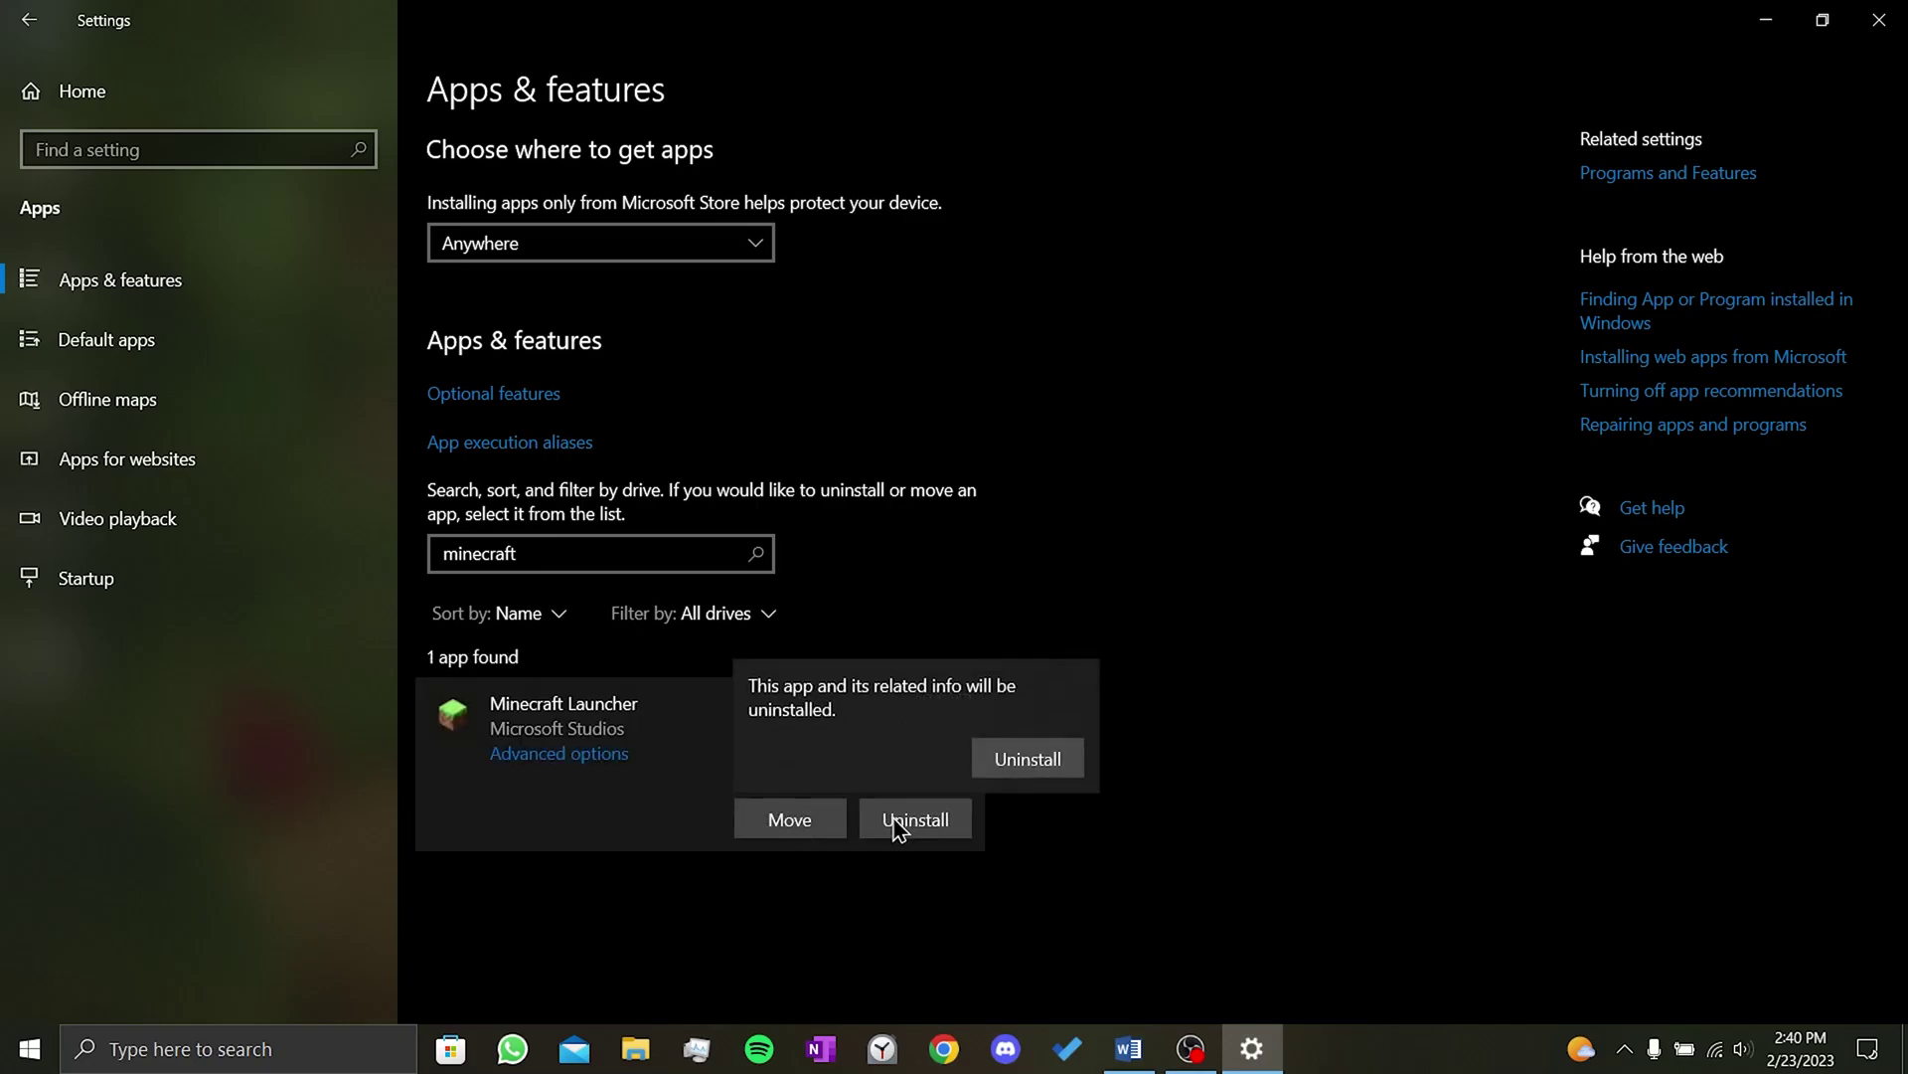
{"action": "left_click", "coordinate": [1028, 767]}
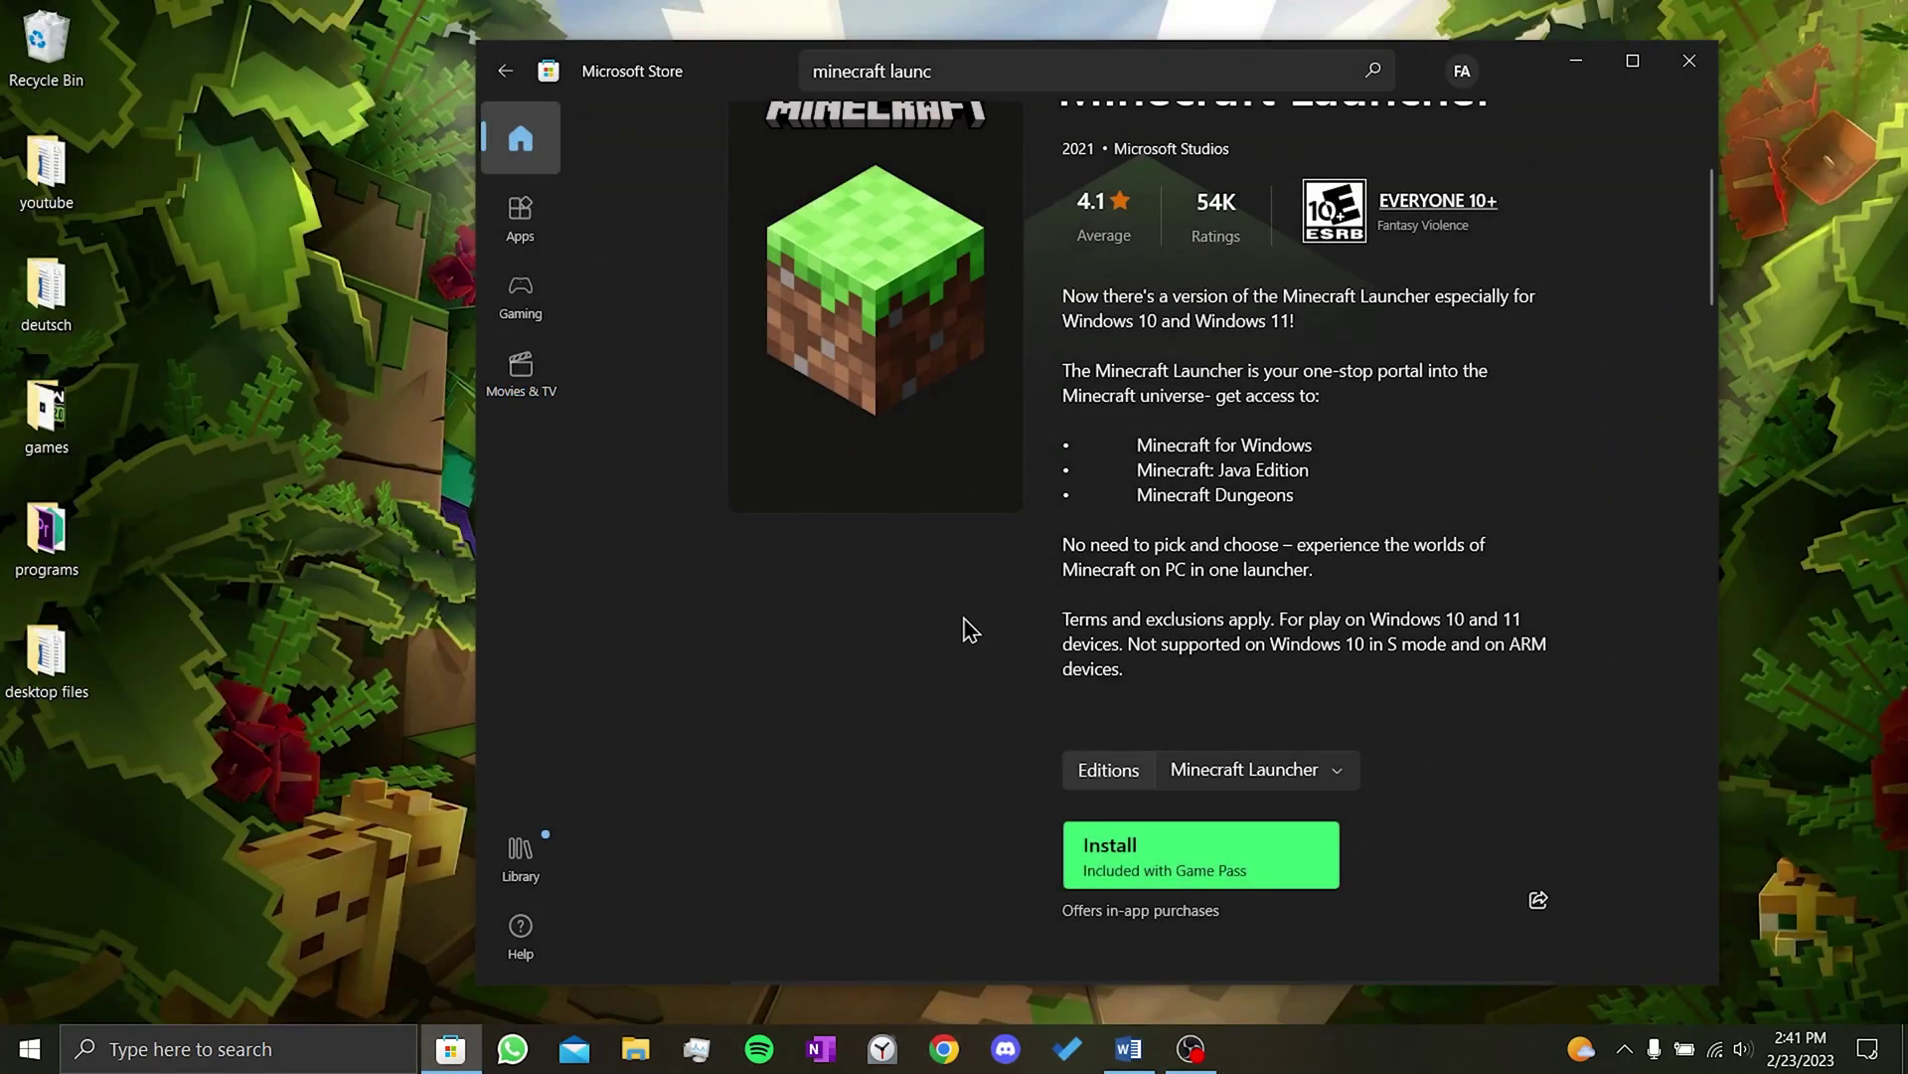
Install Minecraft Launcher from its Microsoft Store page
{"action": "scroll", "coordinate": [1022, 387], "scroll_direction": "down", "scroll_amount": 4}
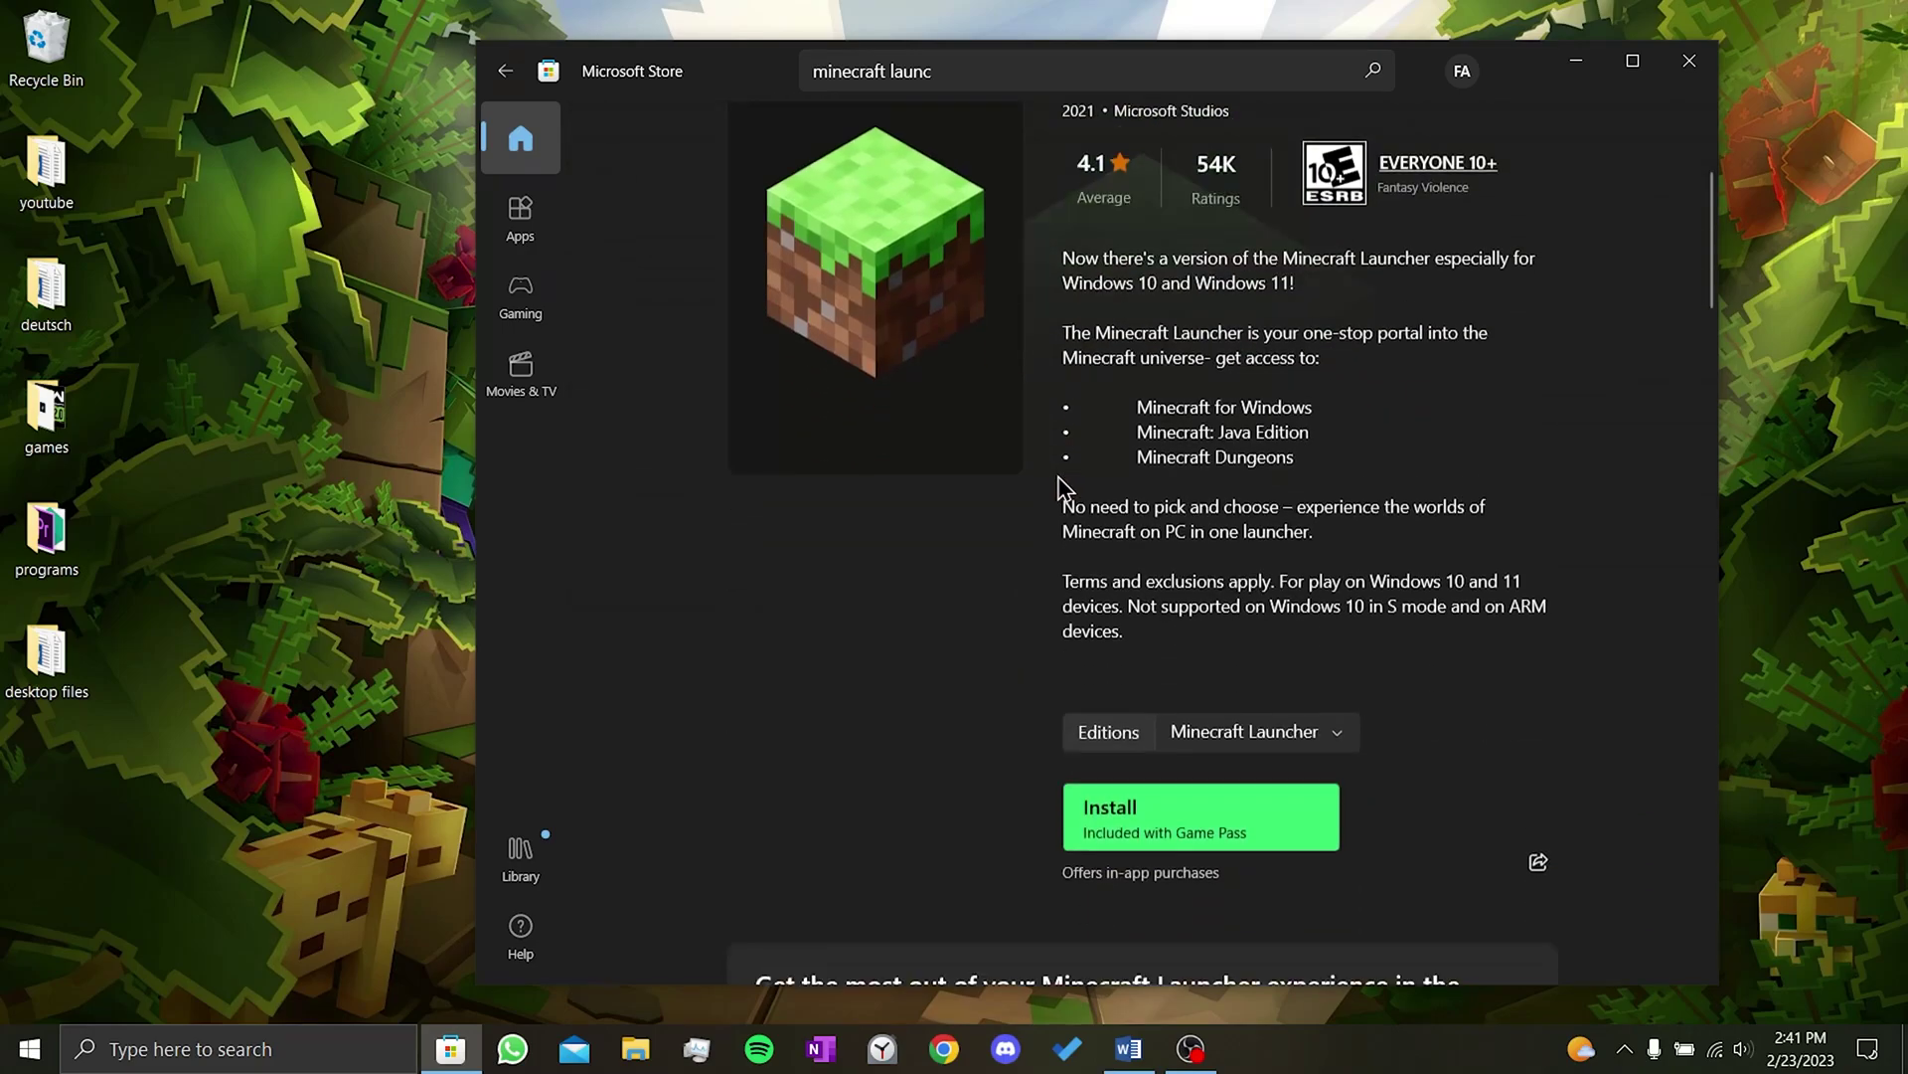
{"action": "left_click", "coordinate": [1134, 767]}
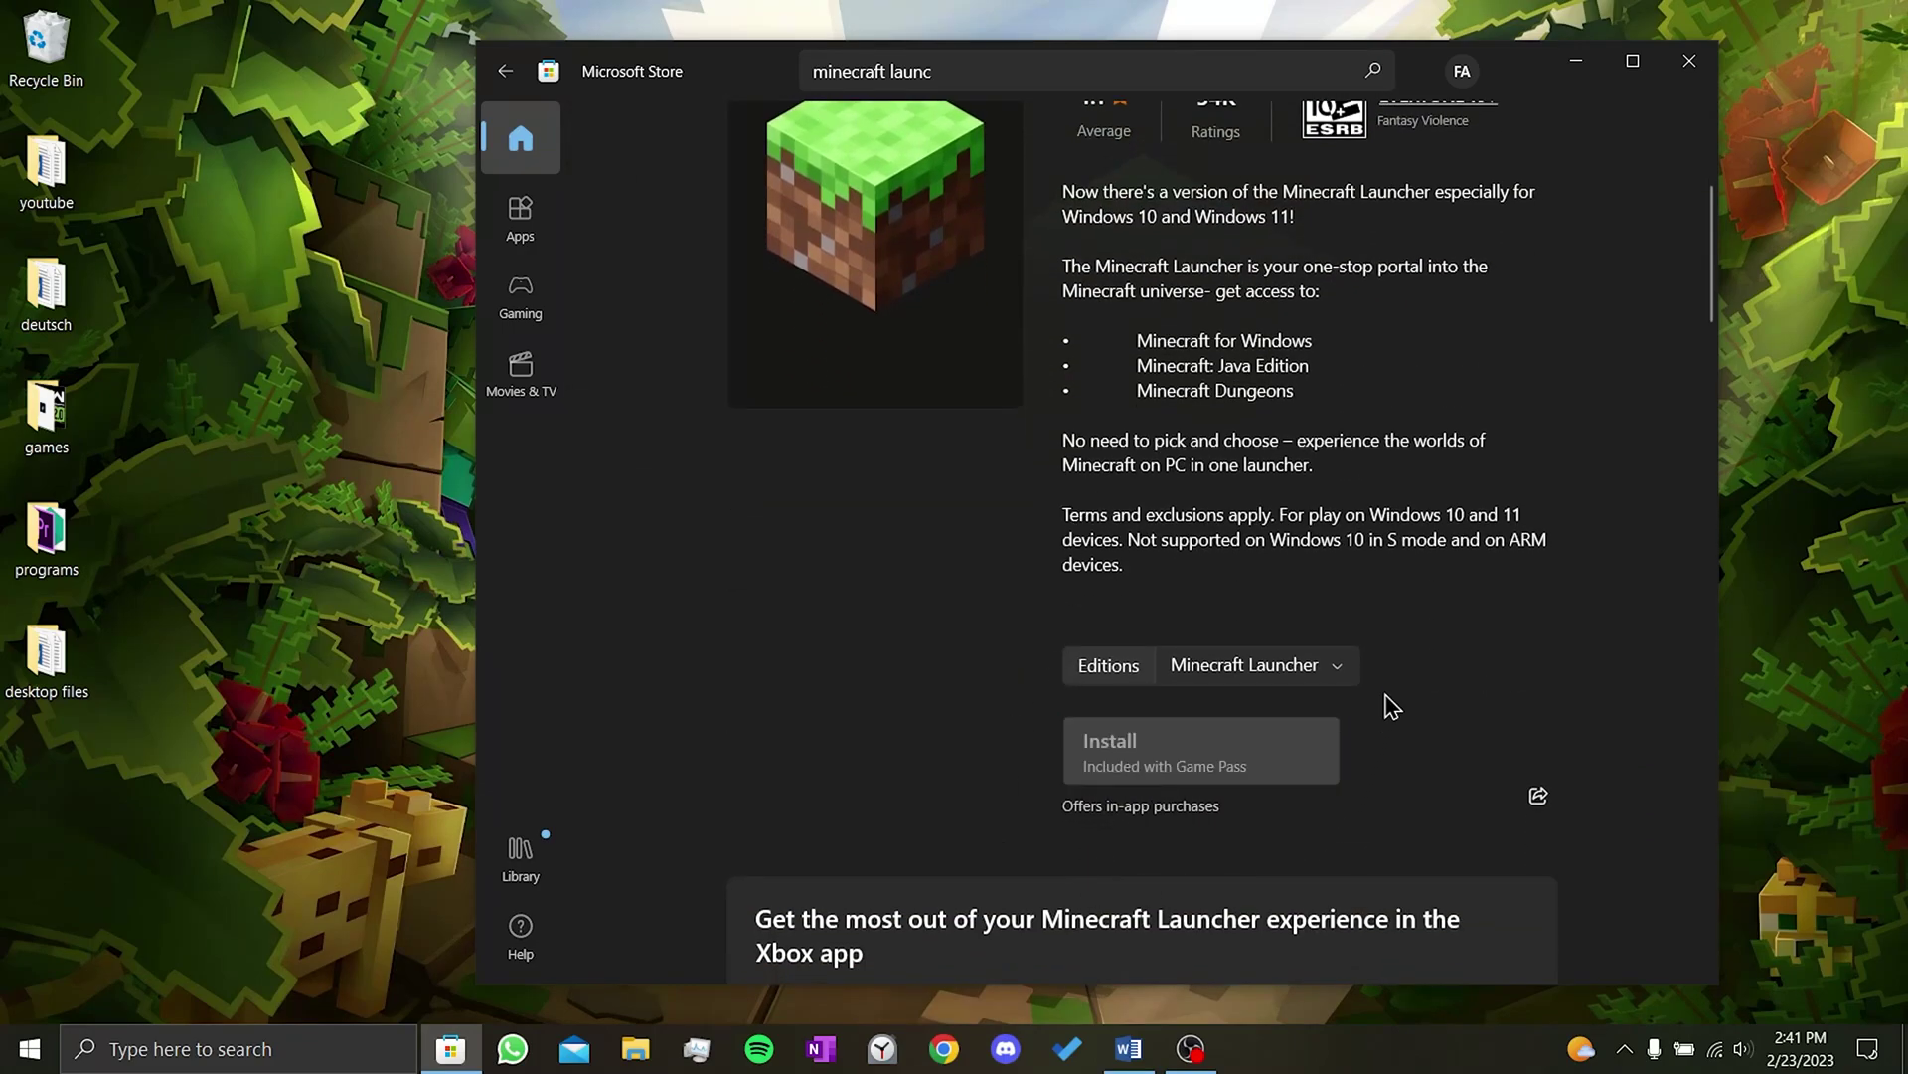
{"action": "scroll", "coordinate": [1401, 688], "scroll_direction": "up", "scroll_amount": 1}
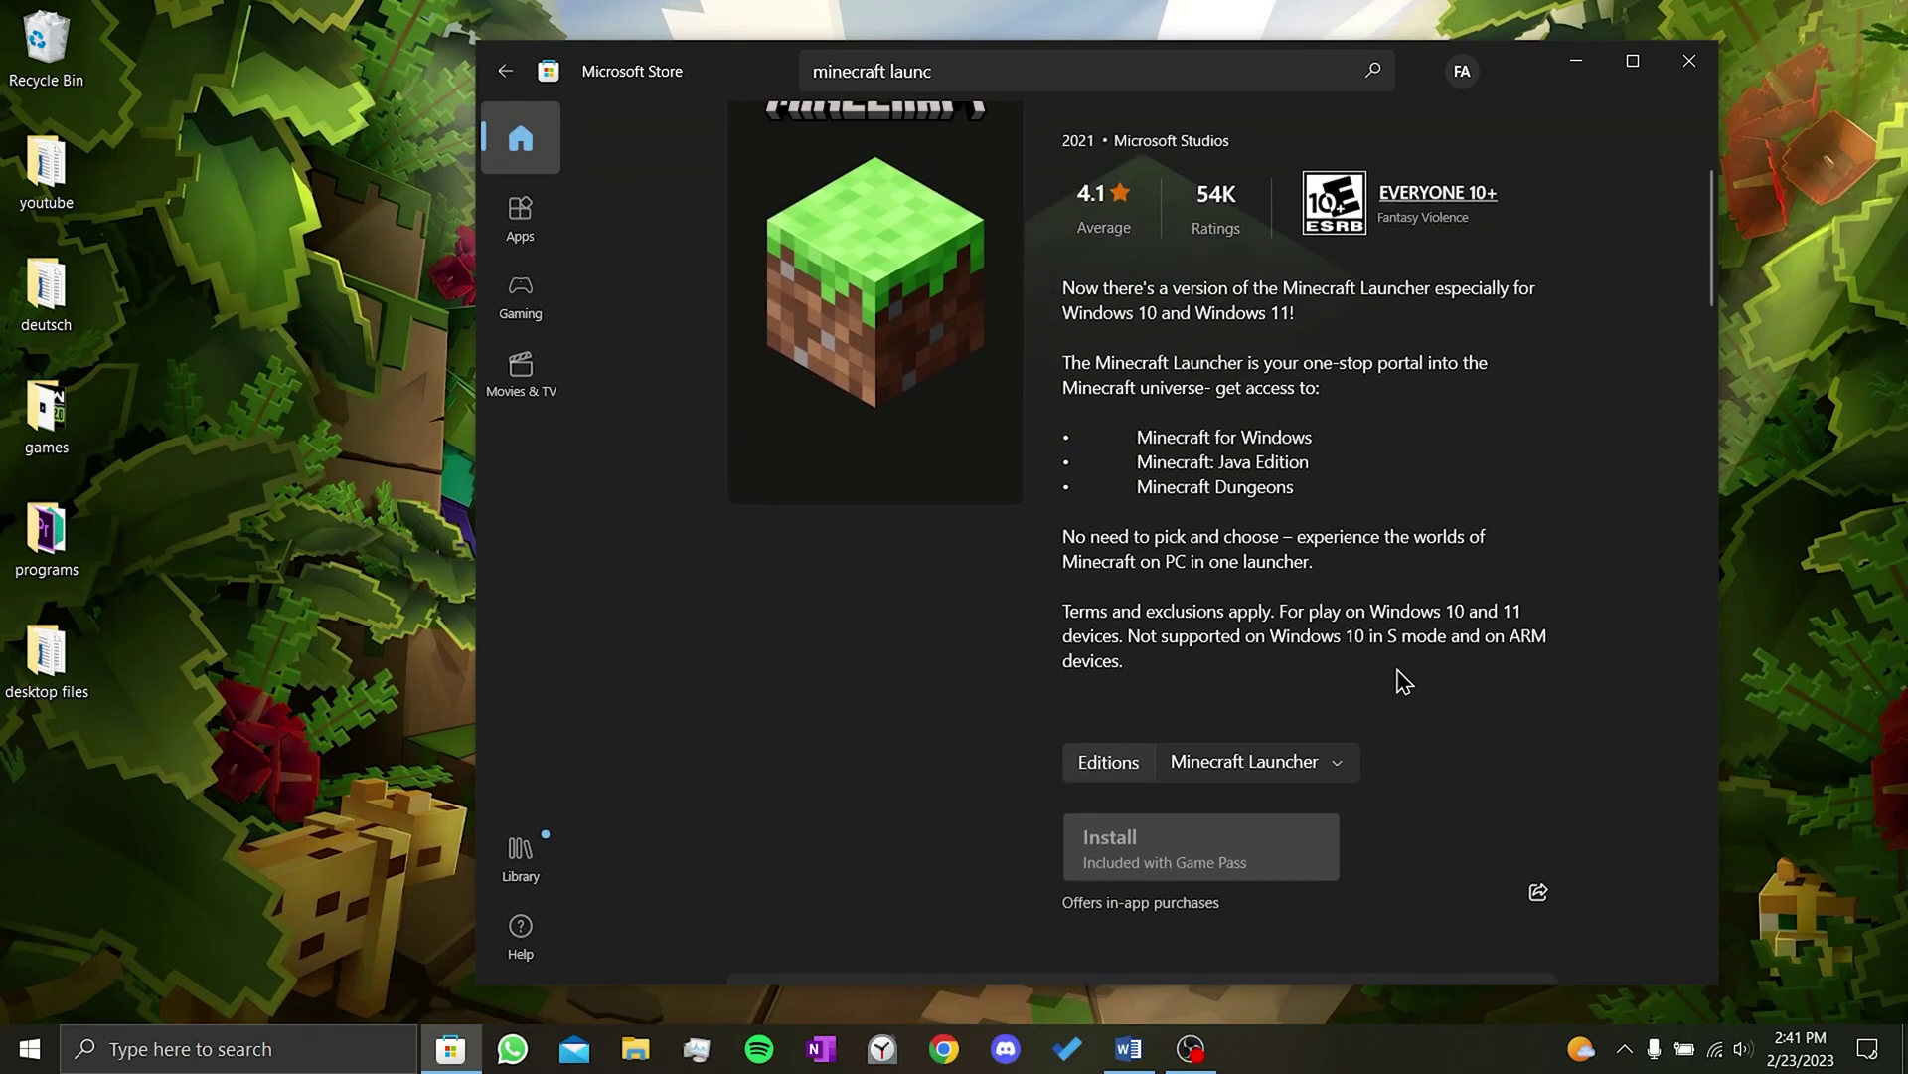